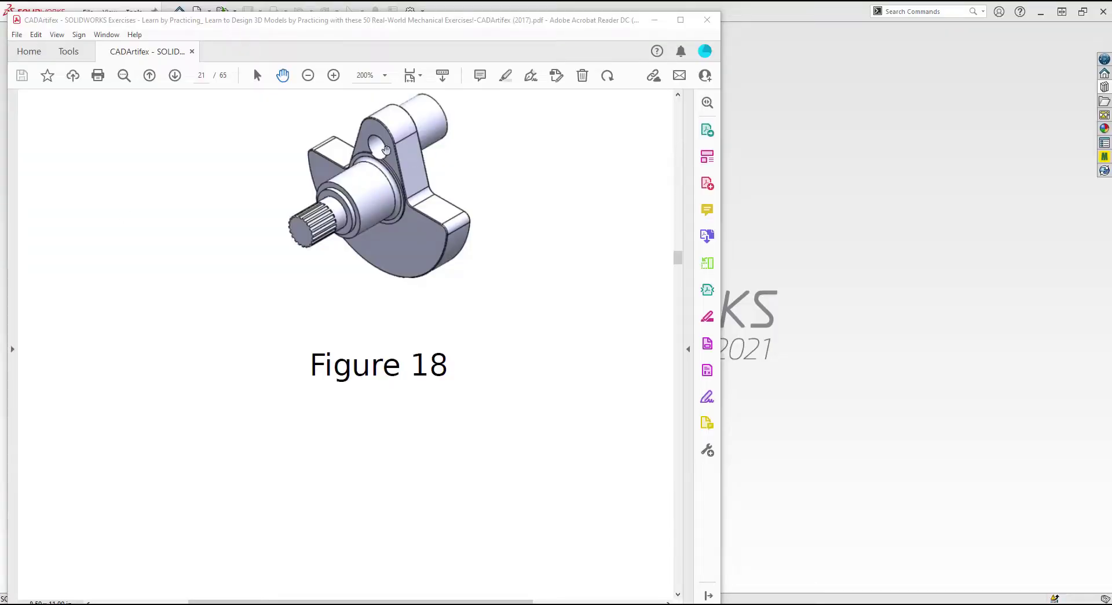
Scroll the PDF to the page 22 crank-lever drawing views, then minimize Acrobat Reader
scroll(462, 332, "down", 3)
scroll(462, 333, "down", 5)
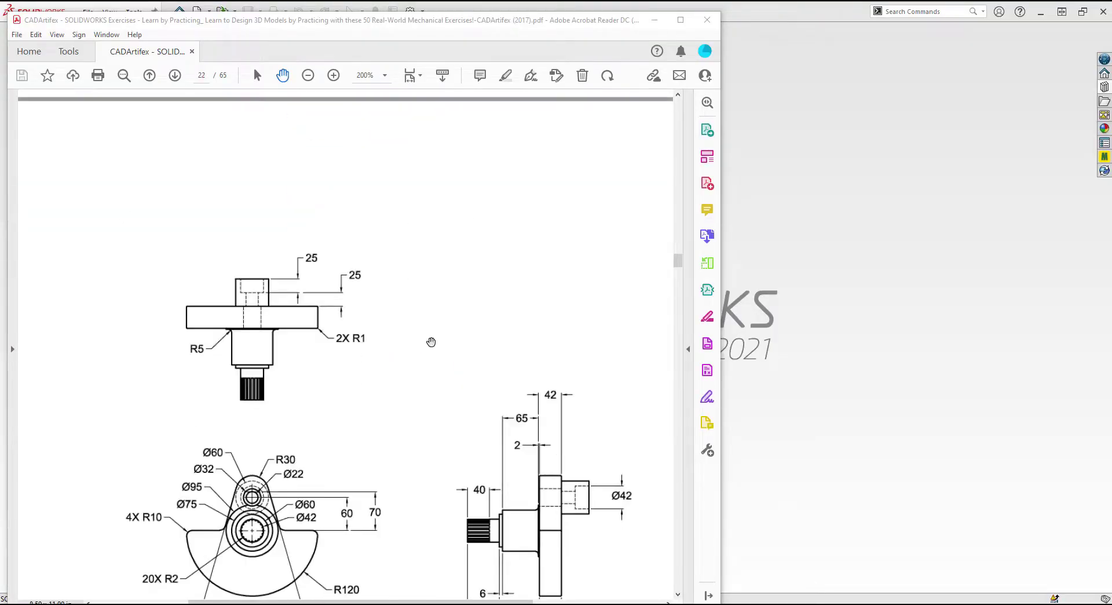
scroll(432, 343, "down", 3)
scroll(468, 345, "up", 2)
left_click_drag(479, 368, 463, 364)
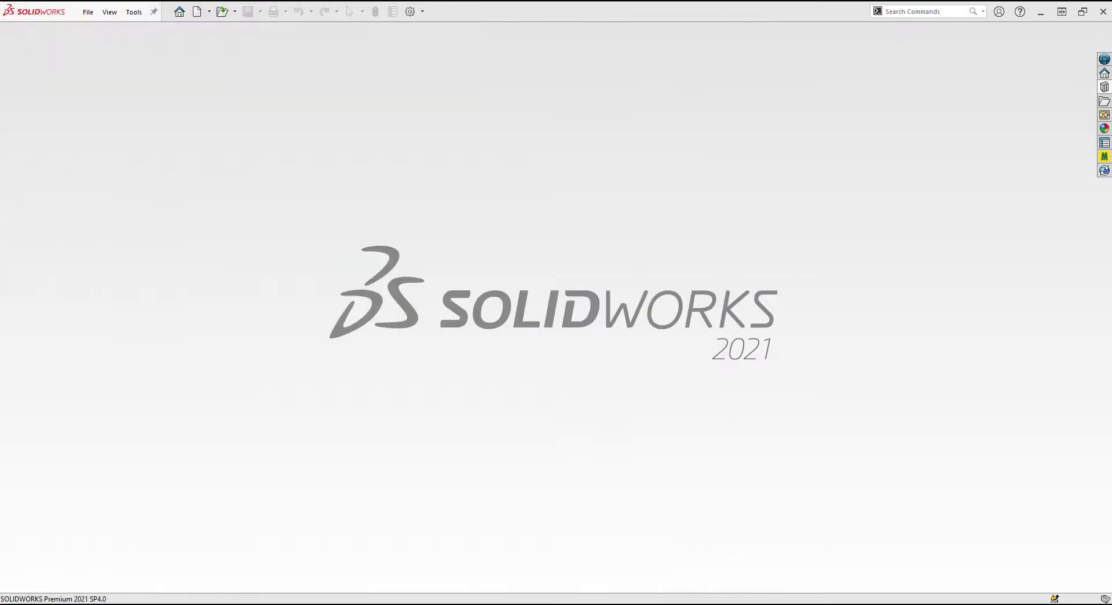
Create a new part and start a sketch on the Front Plane
left_click(198, 12)
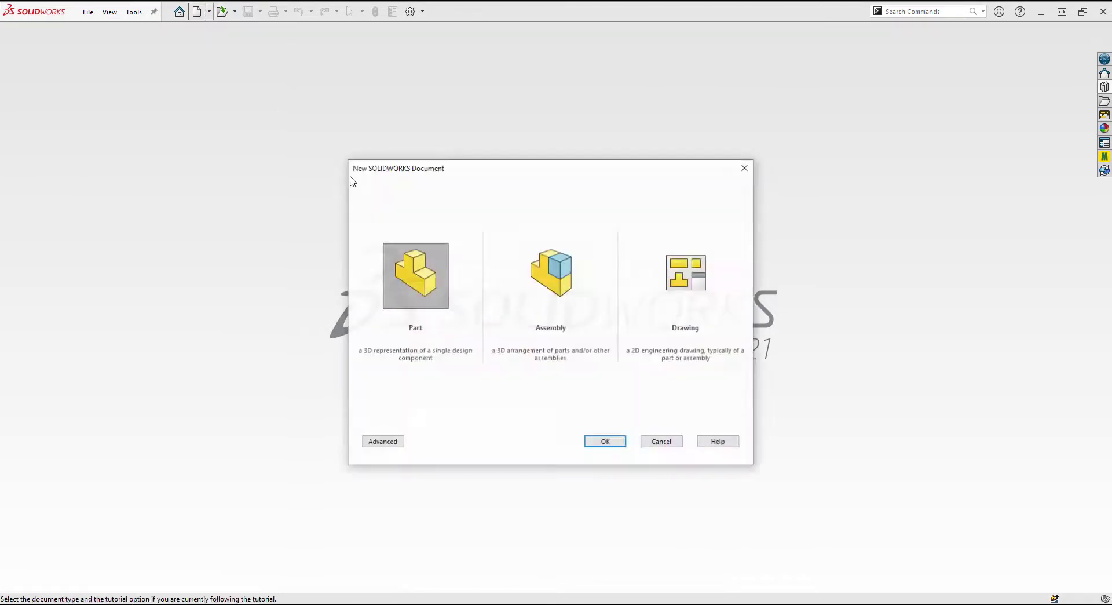
left_click(604, 444)
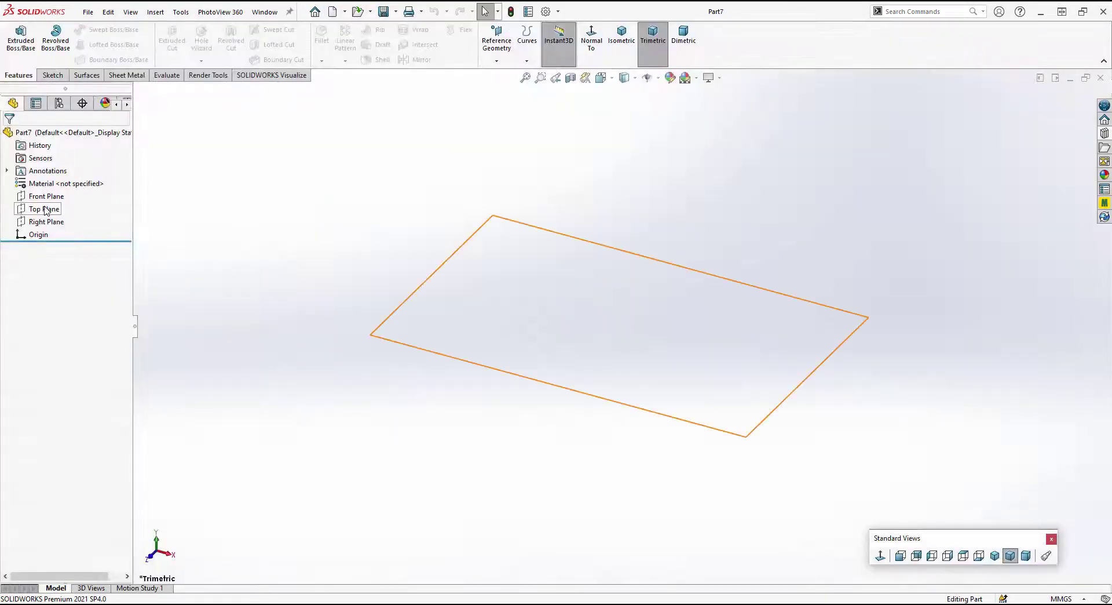
left_click(48, 197)
left_click(55, 183)
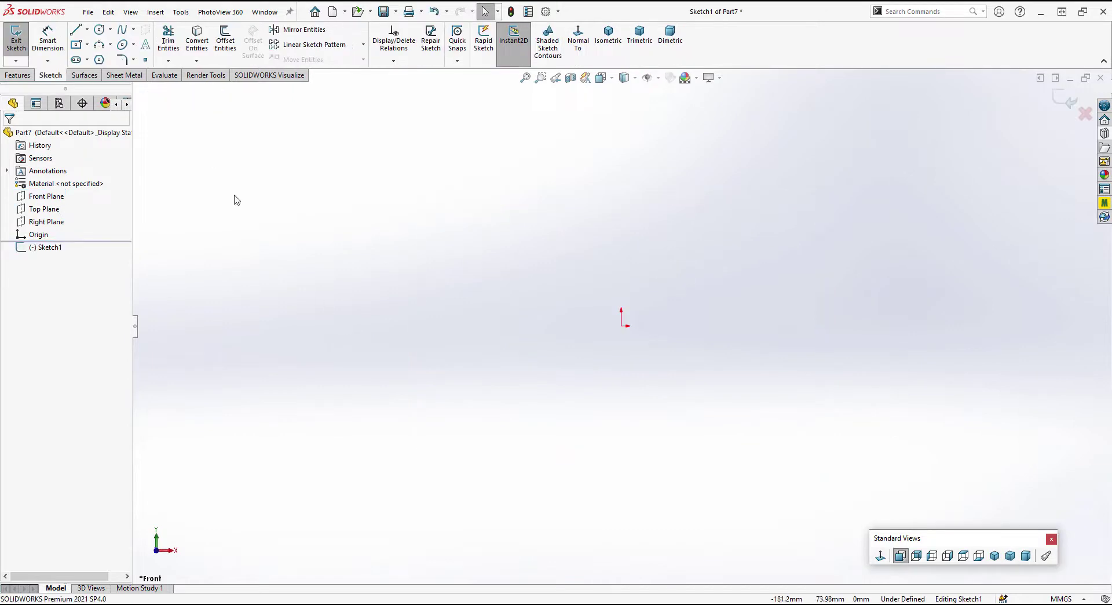
Draw an origin-centred circle and dimension it to 240 mm diameter
left_click(100, 29)
left_click(621, 325)
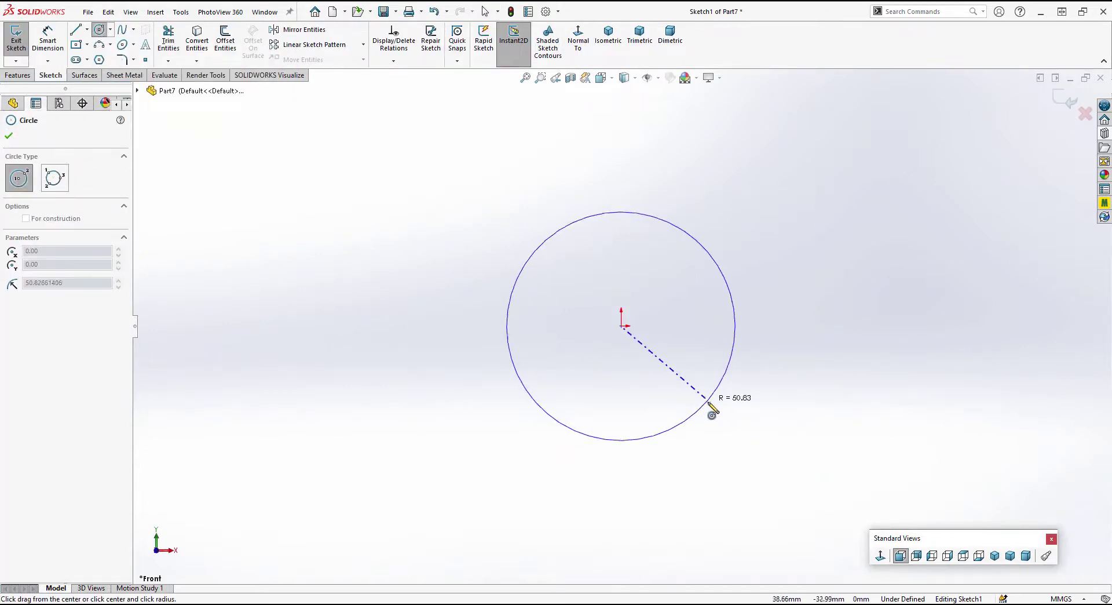
left_click(701, 405)
left_click(48, 35)
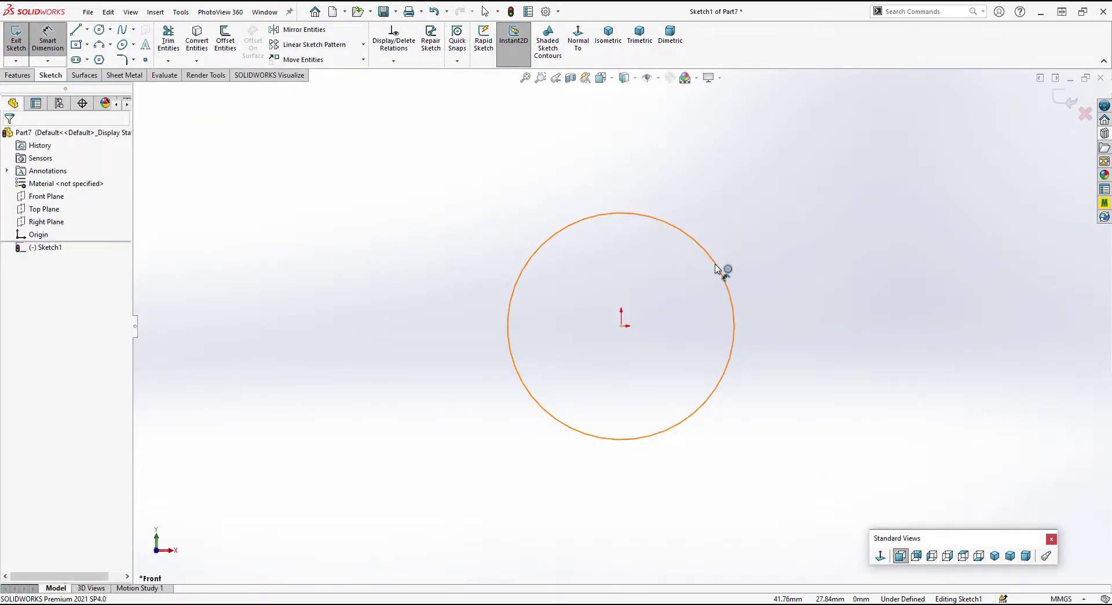
left_click(725, 270)
left_click(848, 232)
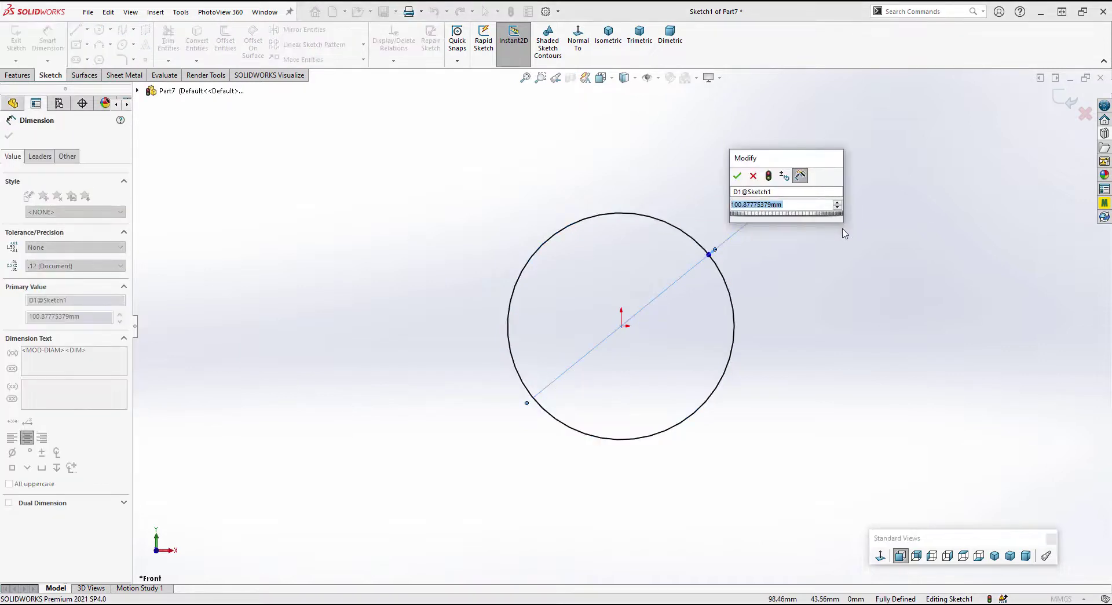
type("240")
key("Return")
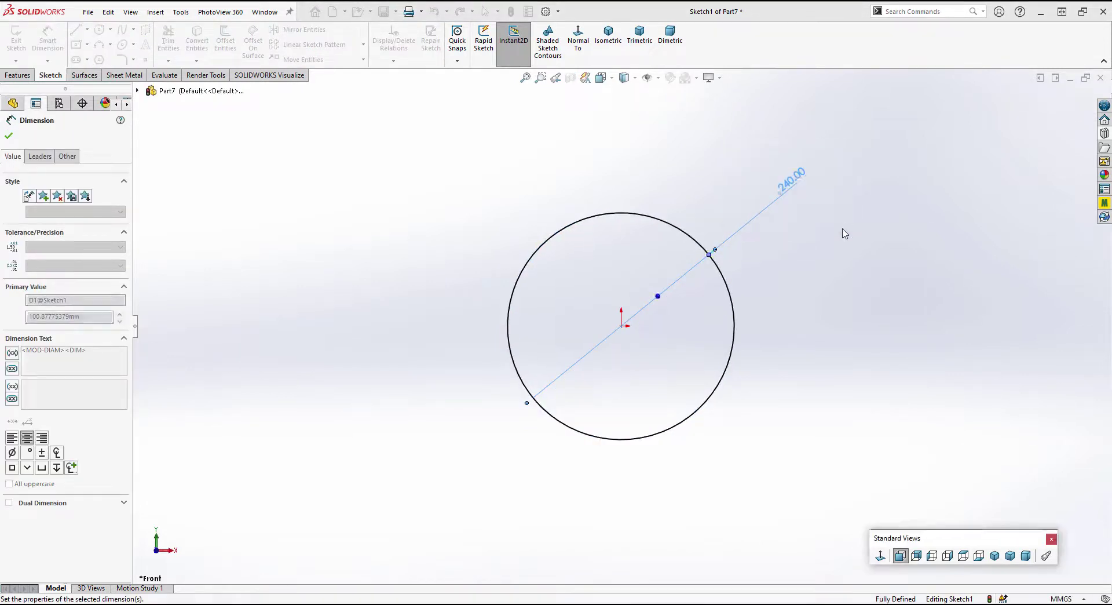
Draw a horizontal line through the origin across the circle's diameter
left_click(9, 137)
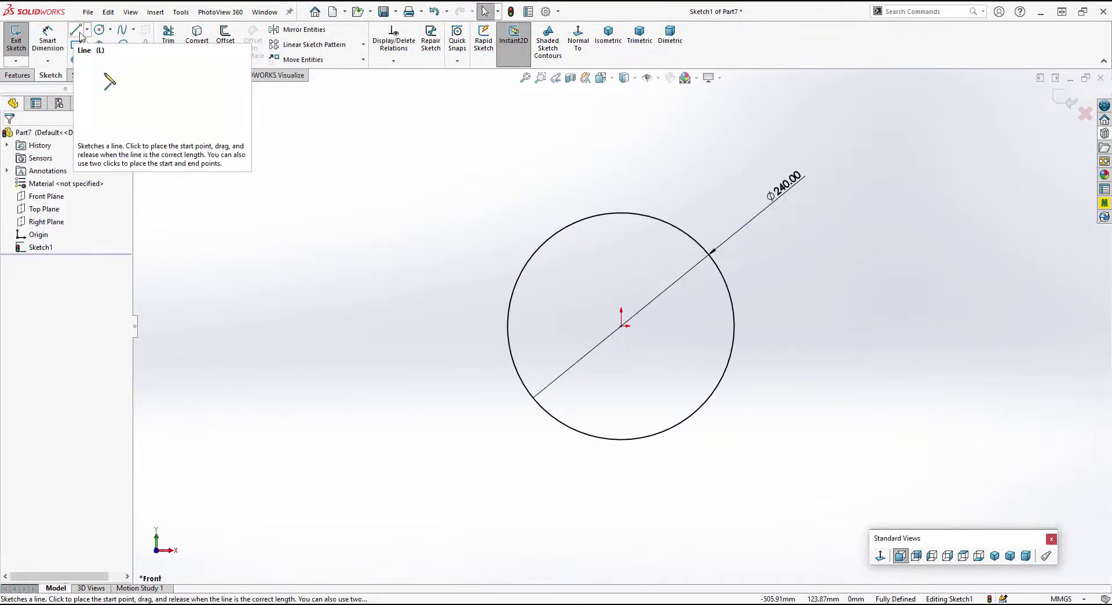
left_click(87, 32)
left_click(104, 58)
left_click(88, 34)
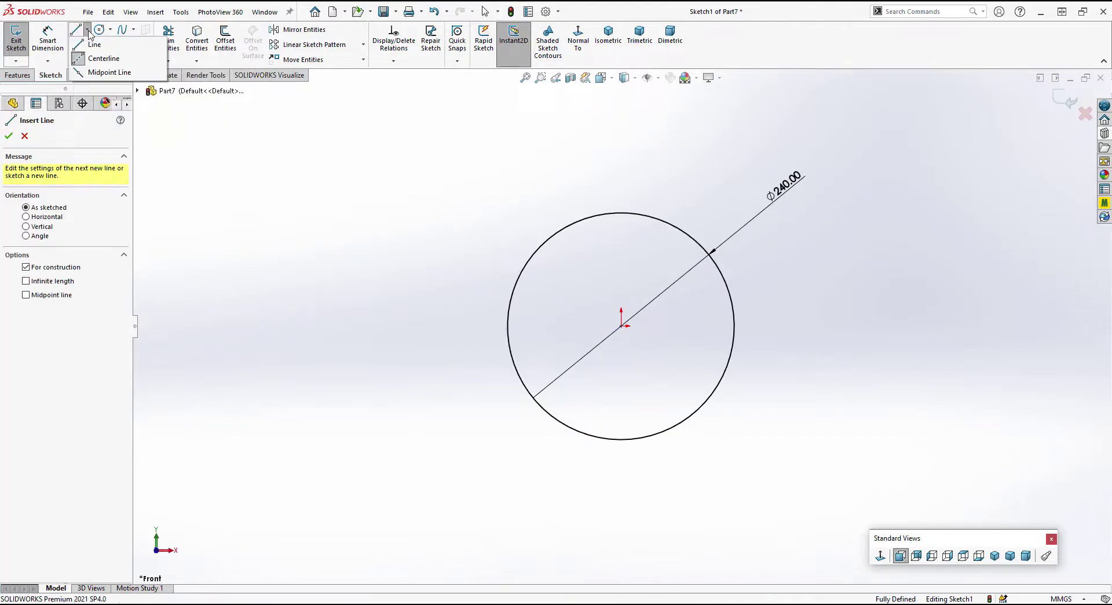
left_click(110, 72)
left_click(622, 326)
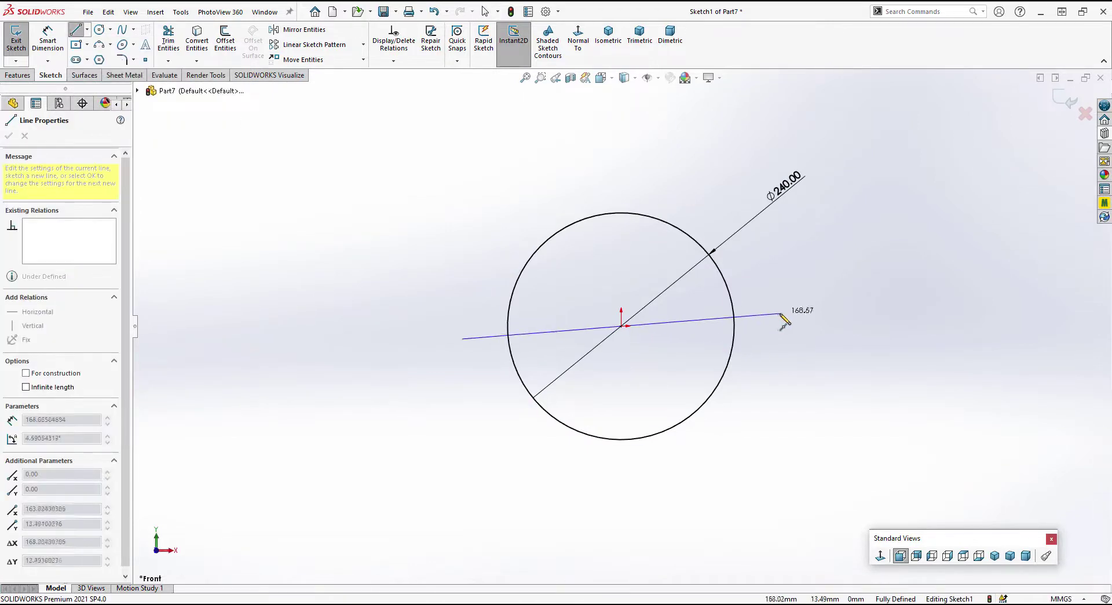
left_click(801, 326)
right_click(797, 231)
left_click(809, 238)
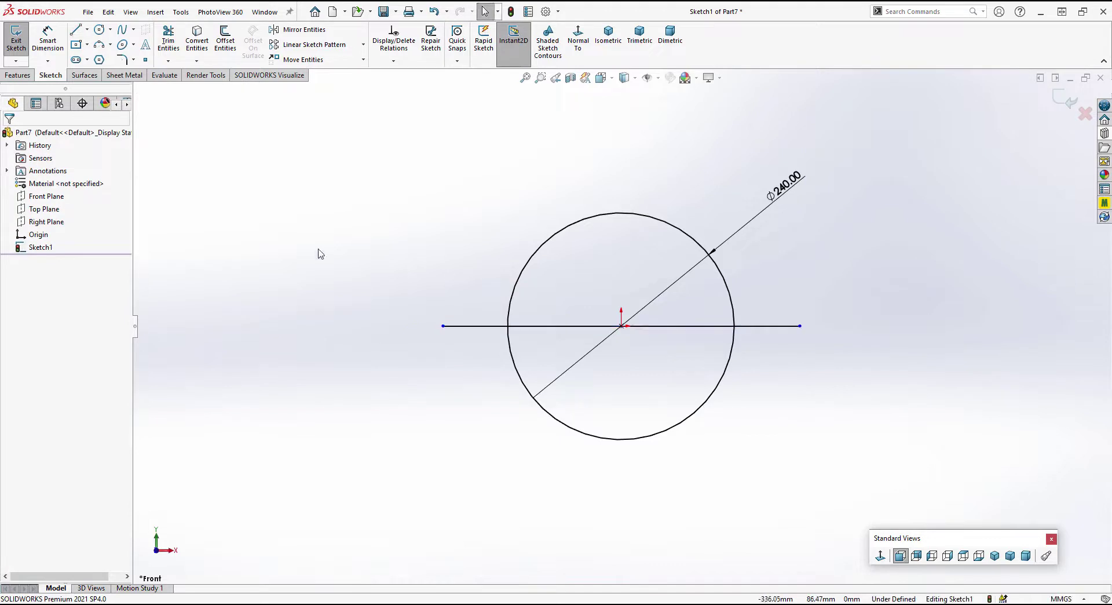
Power-trim the circle's upper half, leaving a closed semicircle
left_click(170, 40)
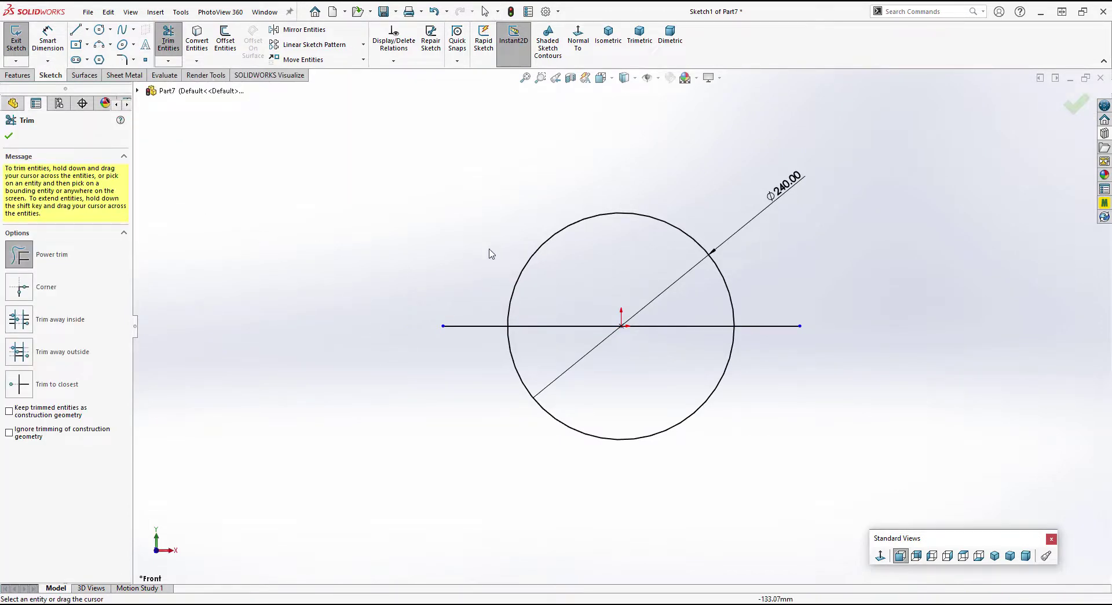
left_click_drag(490, 255, 527, 288)
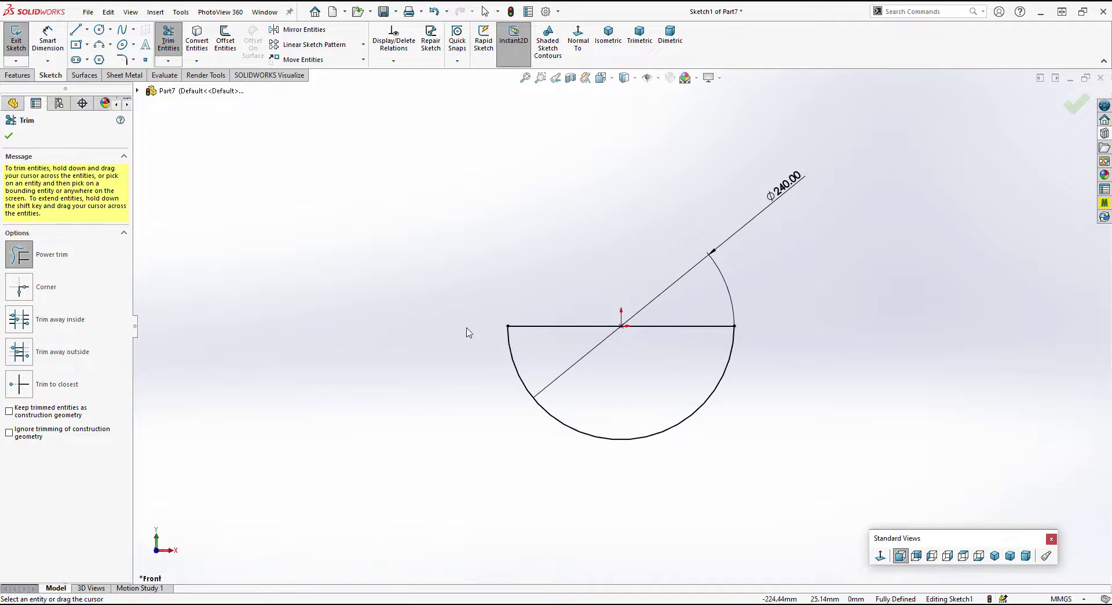
left_click(9, 135)
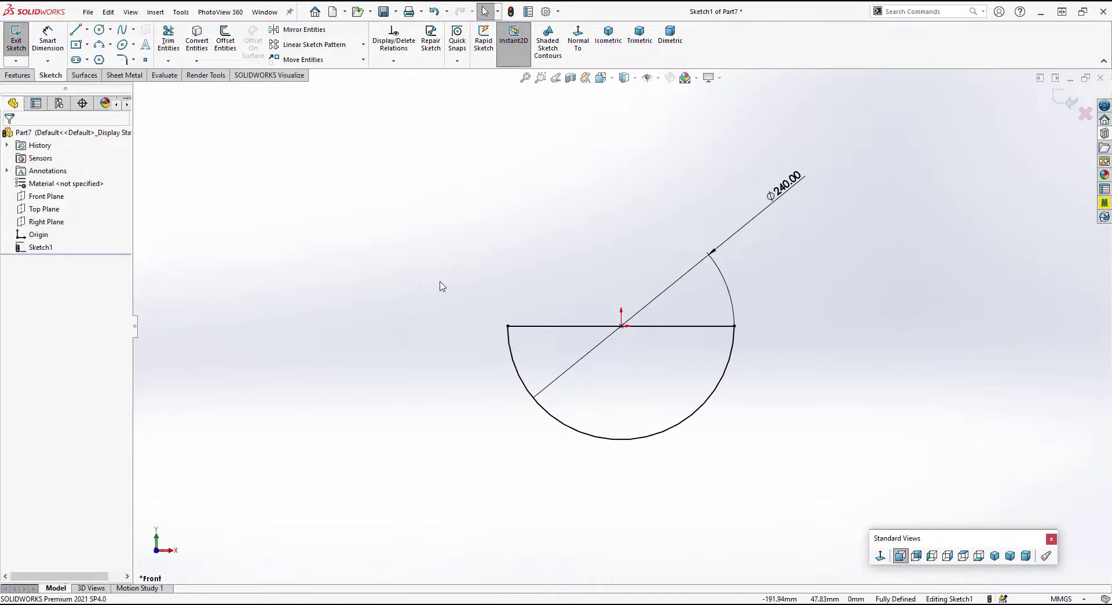
Draw a 60 mm diameter circle directly above the origin
left_click(99, 30)
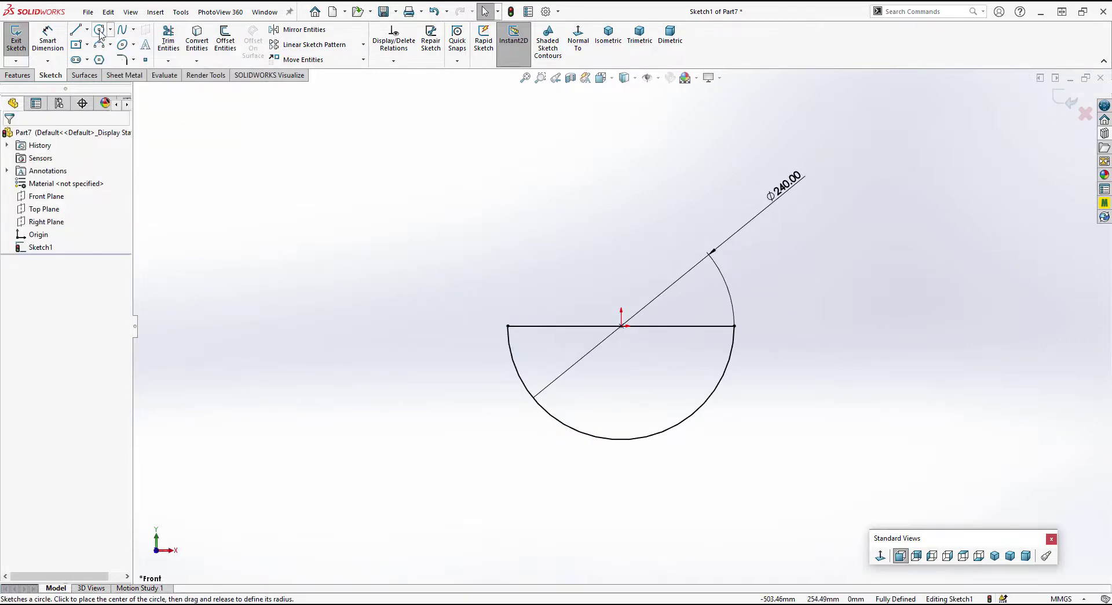
left_click(621, 214)
left_click(641, 245)
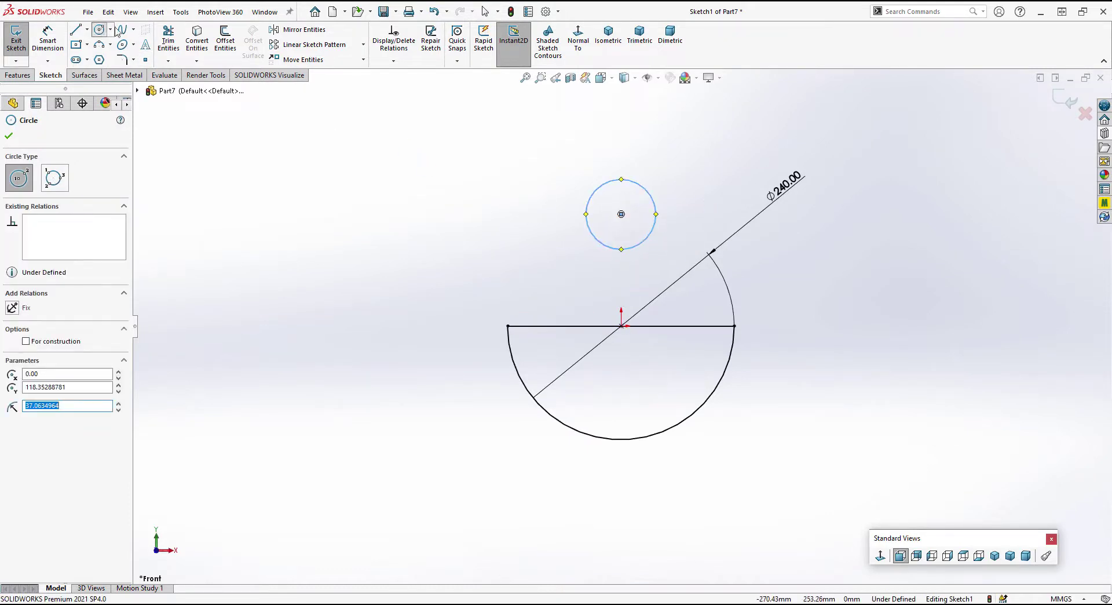
left_click(48, 36)
left_click(644, 188)
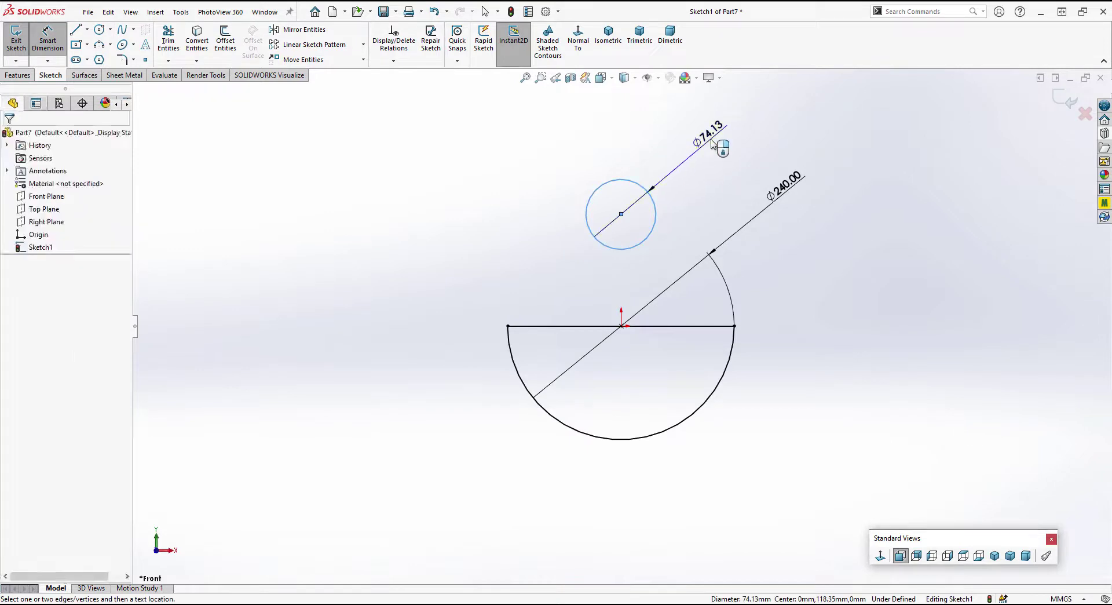
left_click(712, 144)
type("60")
key("Return")
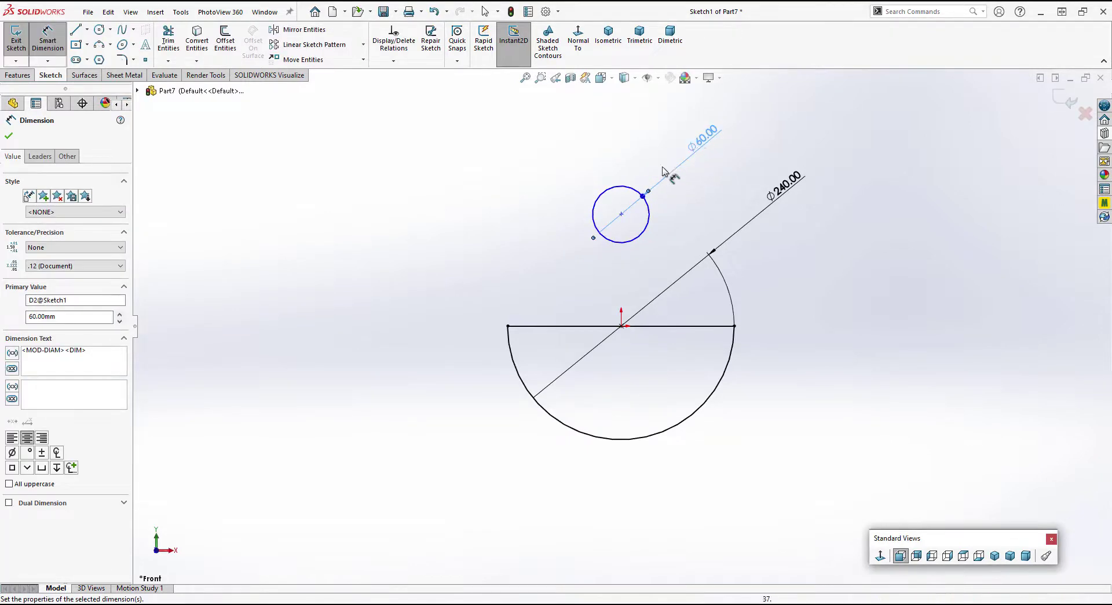
Dimension the small circle's centre 70 mm vertically above the origin
left_click(621, 214)
left_click(622, 326)
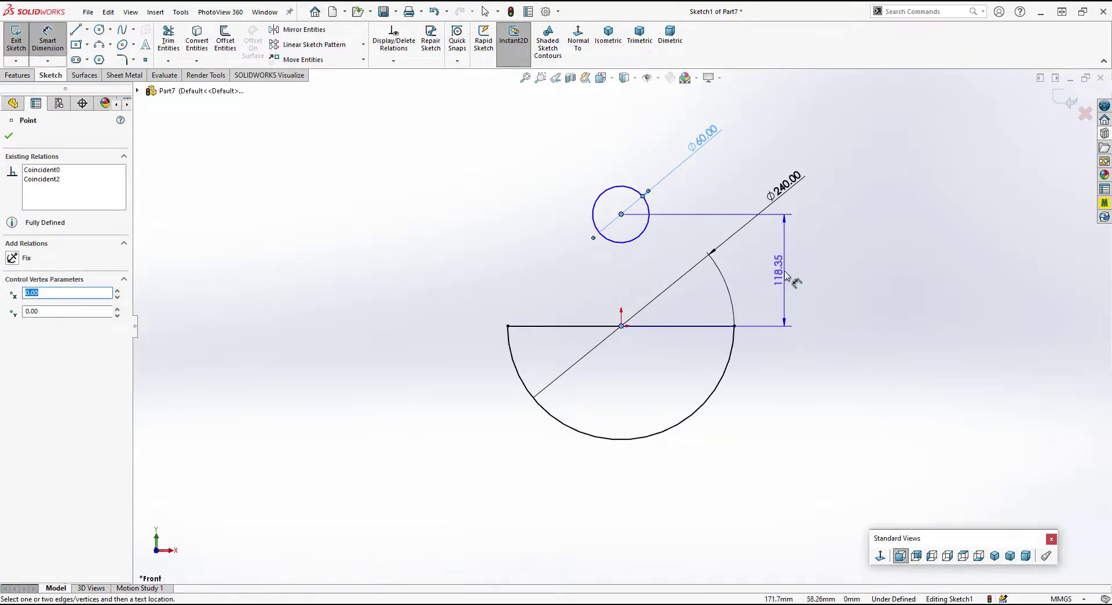
left_click(786, 275)
type("70")
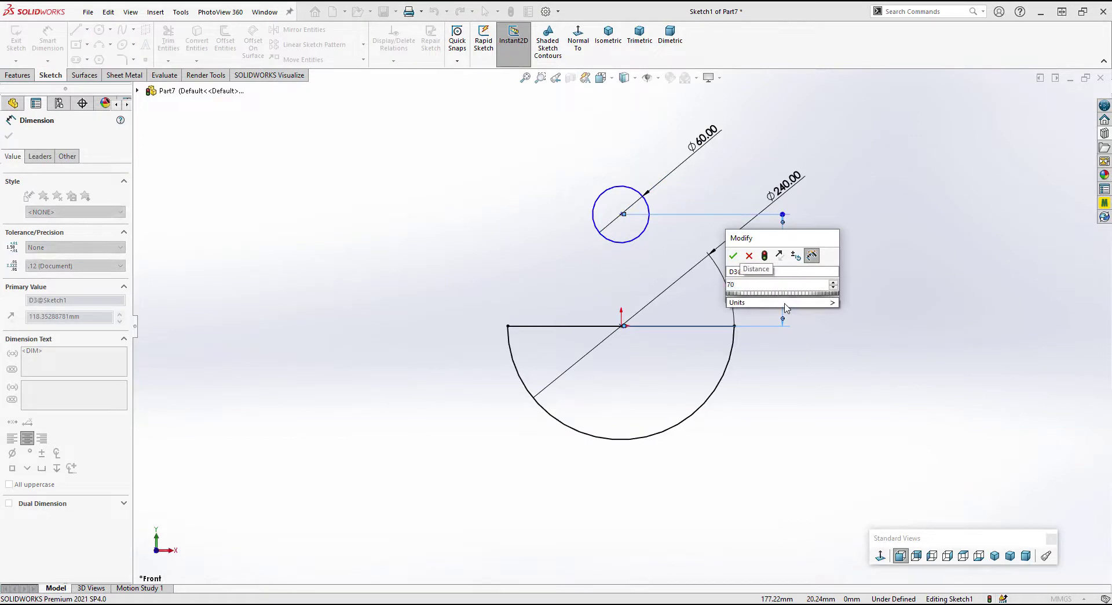
key("Return")
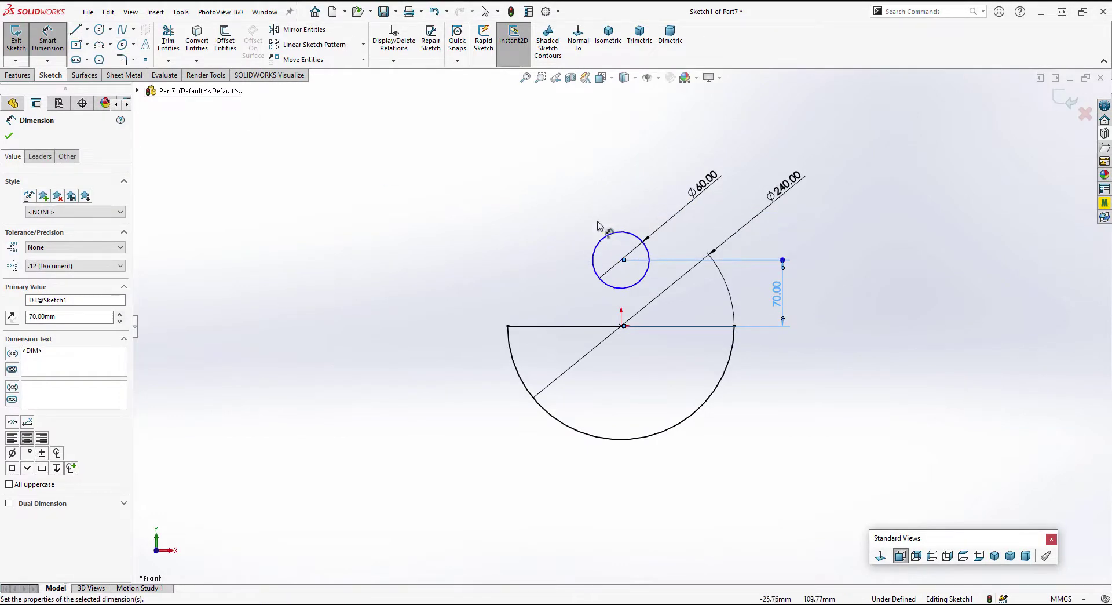
left_click(76, 30)
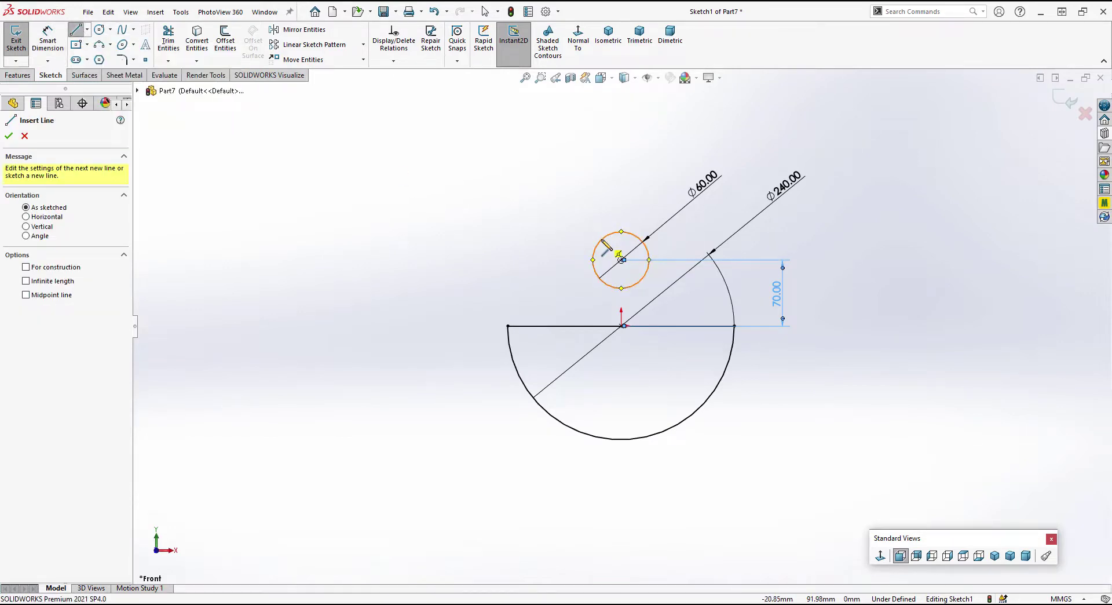
Draw two lines down from the small circle's sides and a vertical line through its centre
left_click(594, 252)
left_click(536, 457)
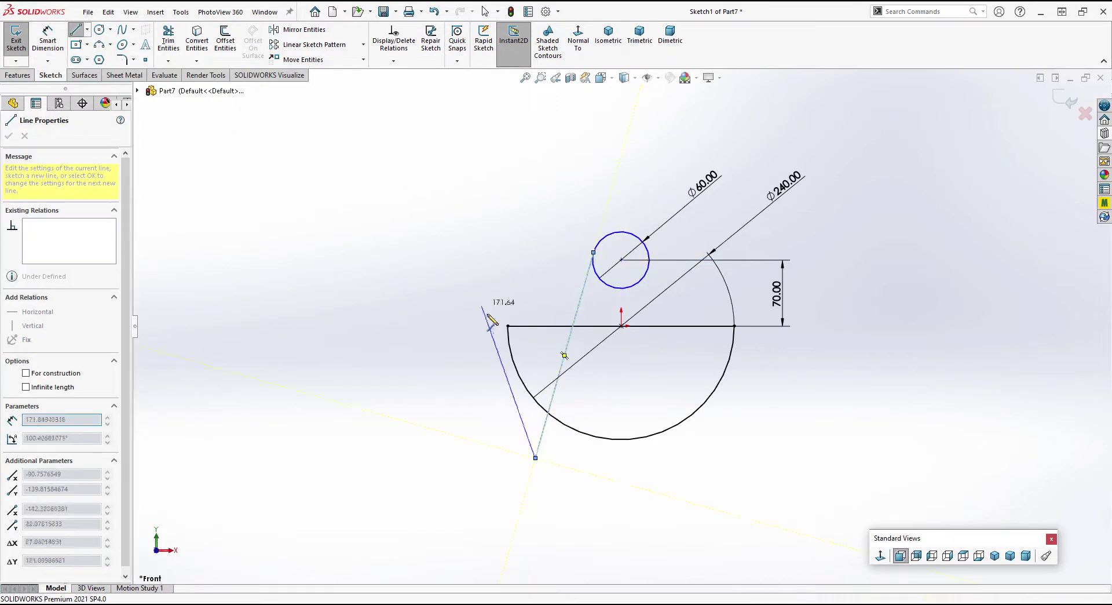
key("Escape")
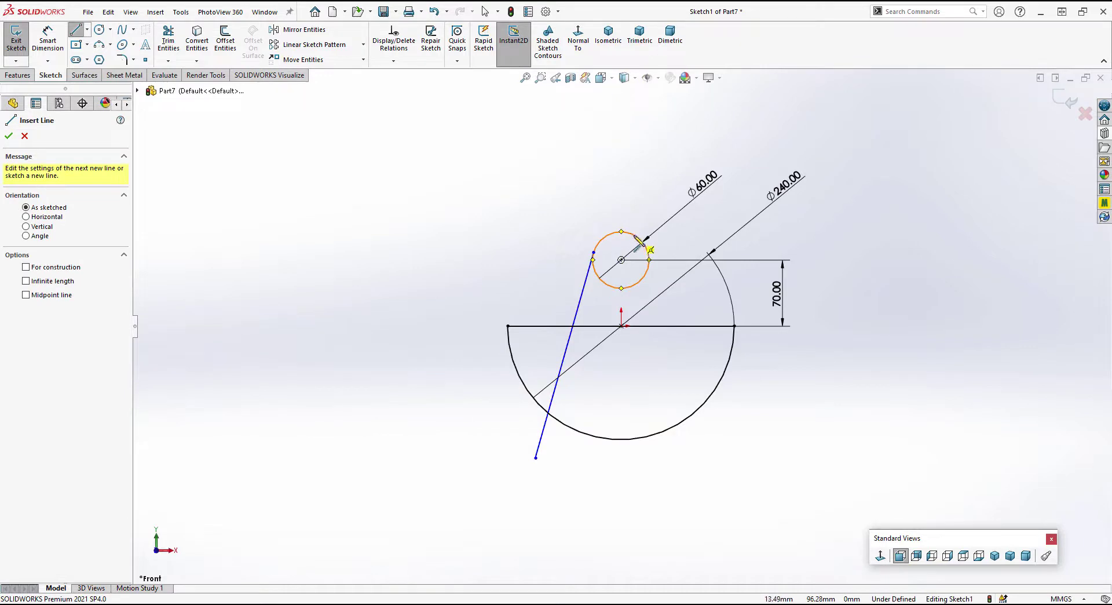
left_click(648, 250)
left_click(722, 461)
right_click(765, 420)
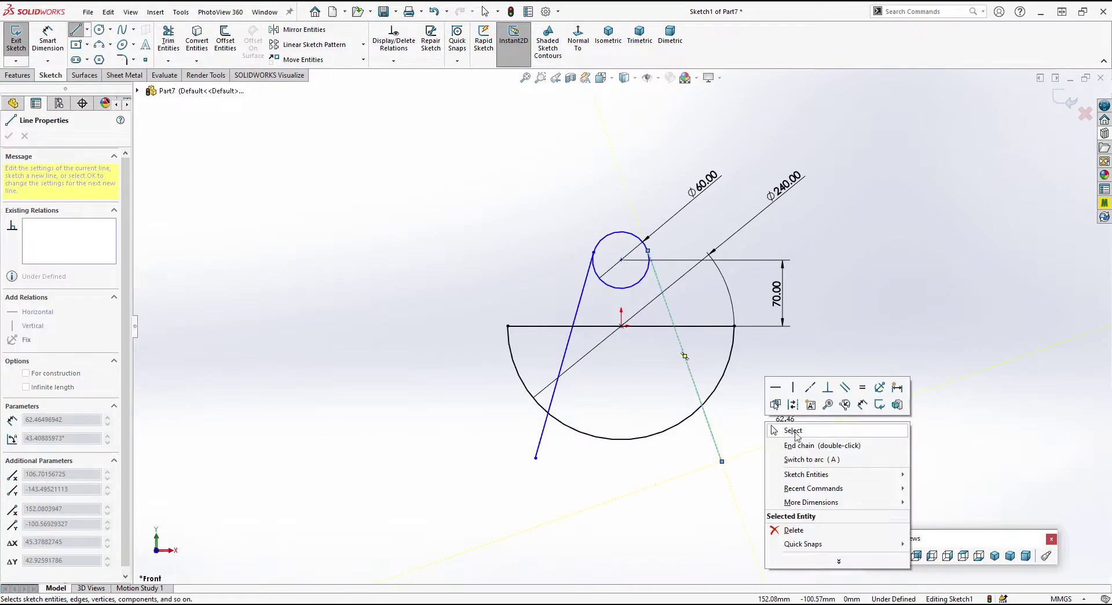
left_click(795, 434)
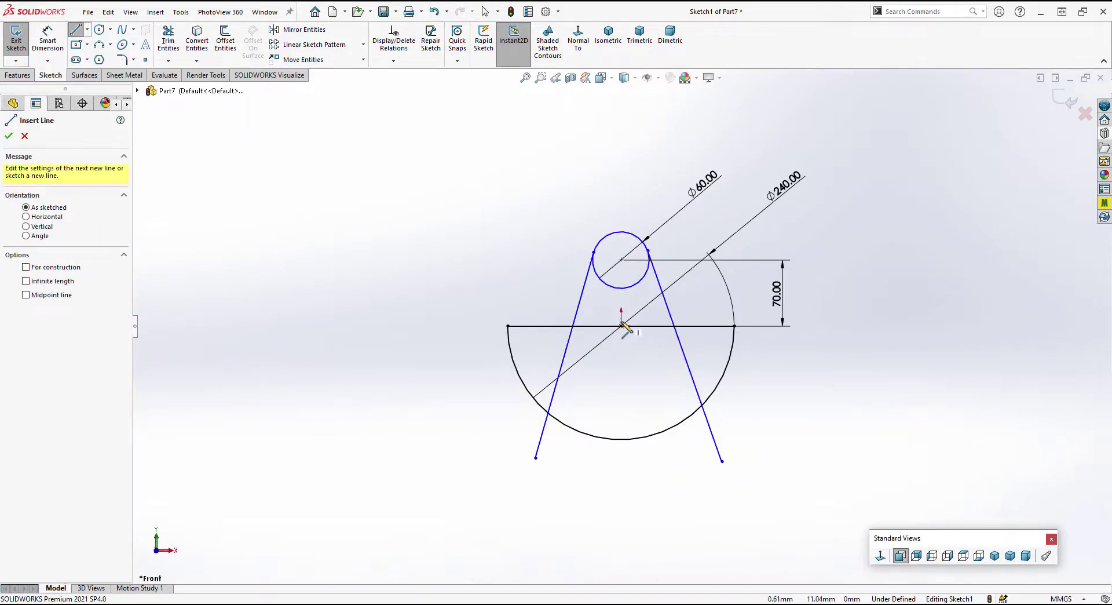
left_click(621, 260)
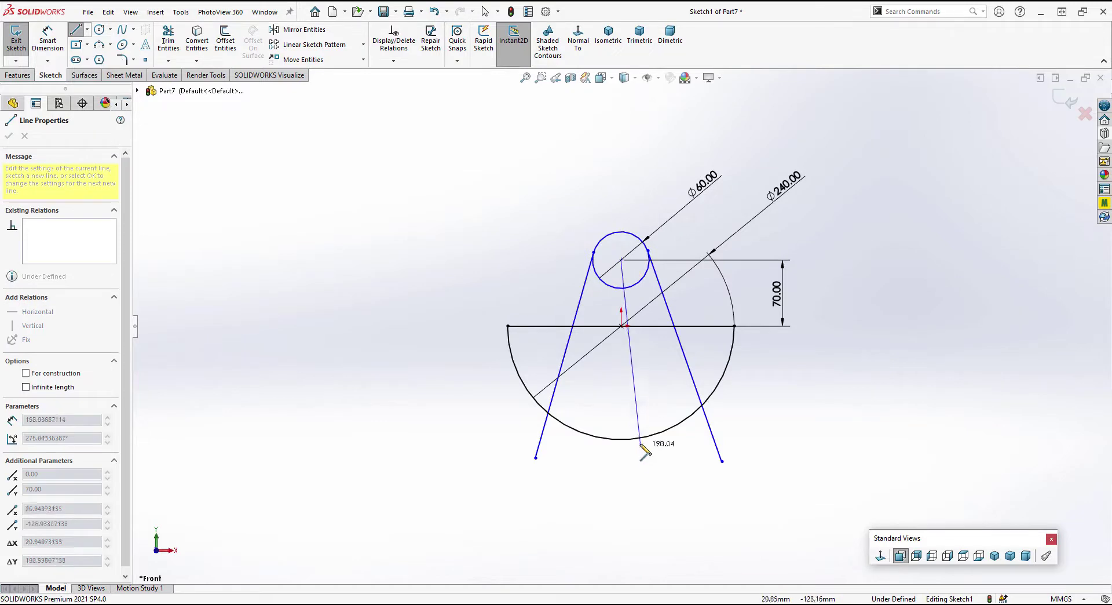
left_click(622, 482)
key("Escape")
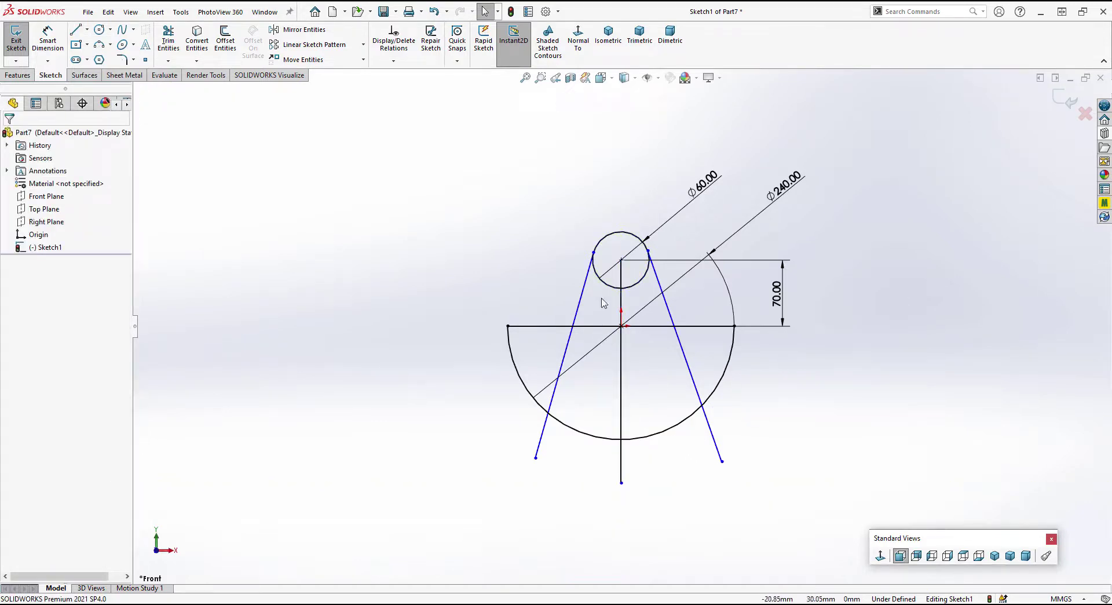
Set the angle between the two tangent lines to 32°
left_click(48, 38)
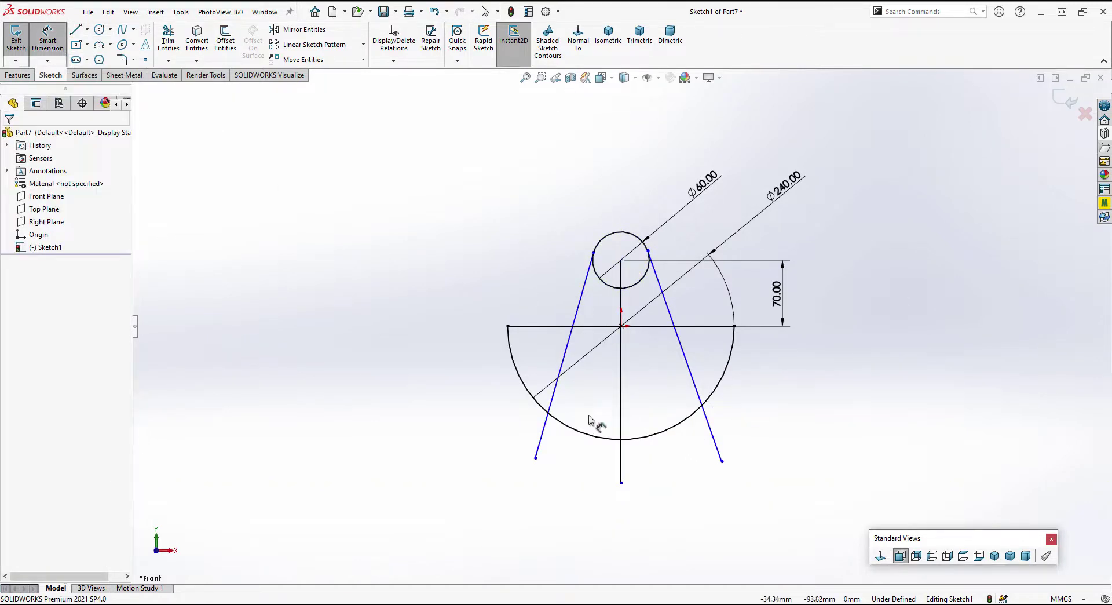
left_click(539, 449)
left_click(717, 443)
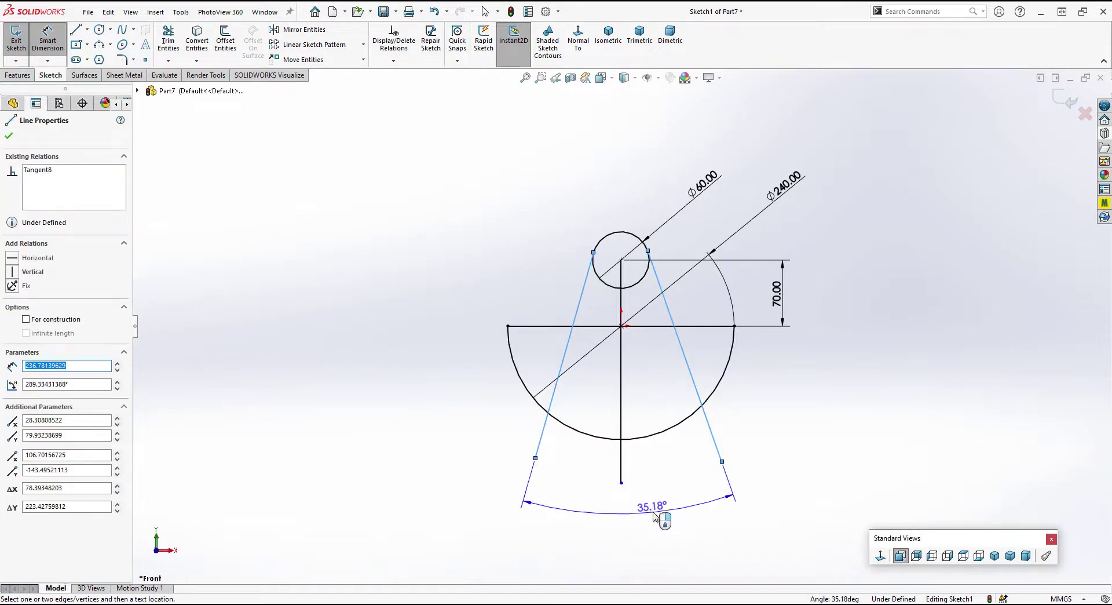
left_click(661, 509)
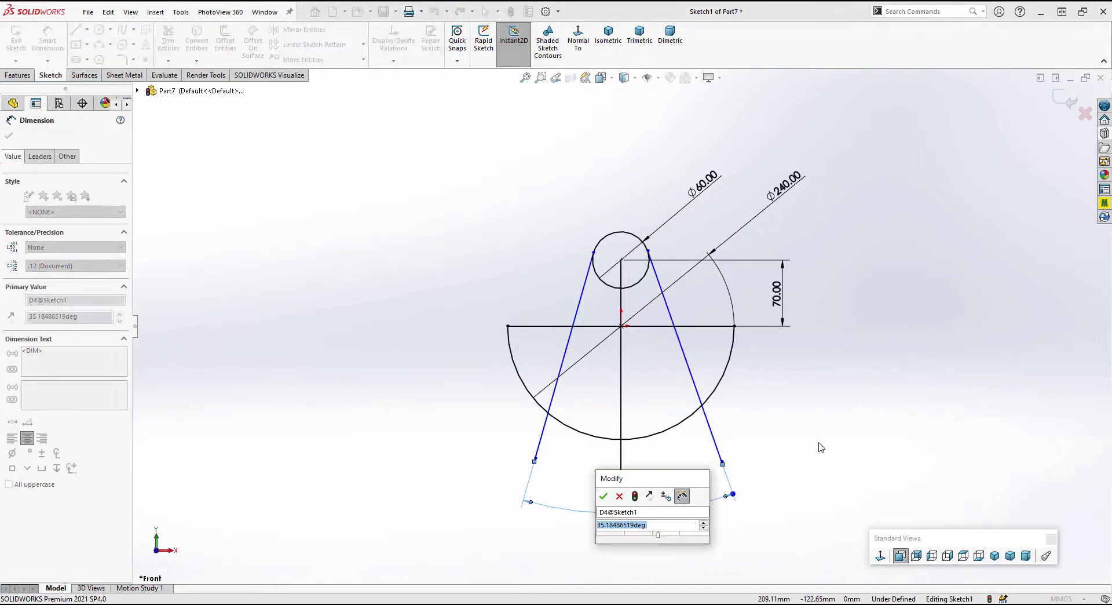
type("32")
key("Return")
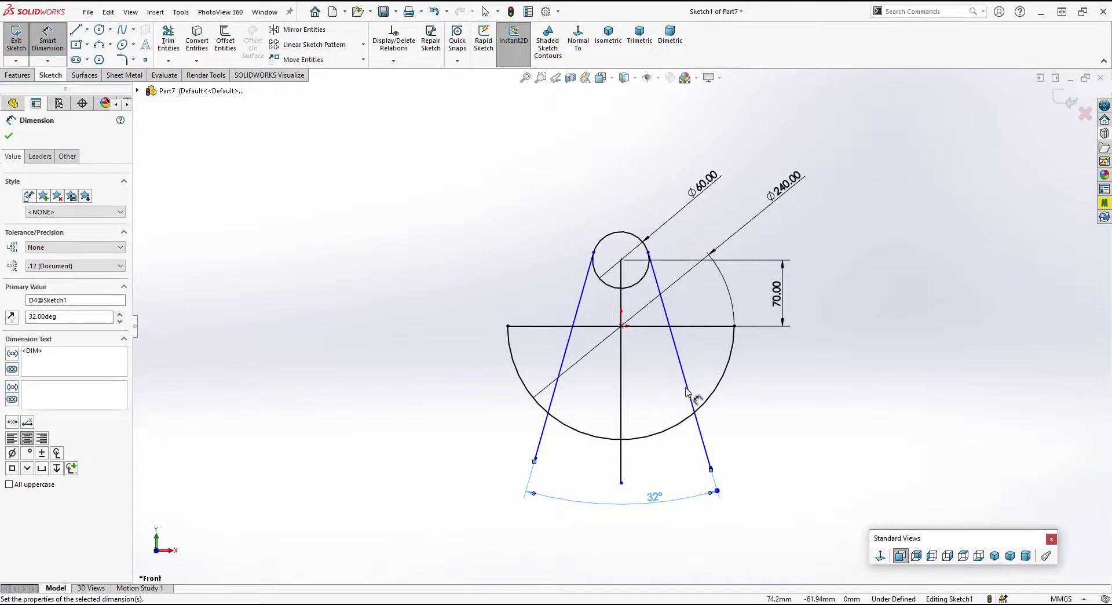
Set the angle between the vertical line and the right tangent line to 16°
left_click(621, 356)
left_click(675, 347)
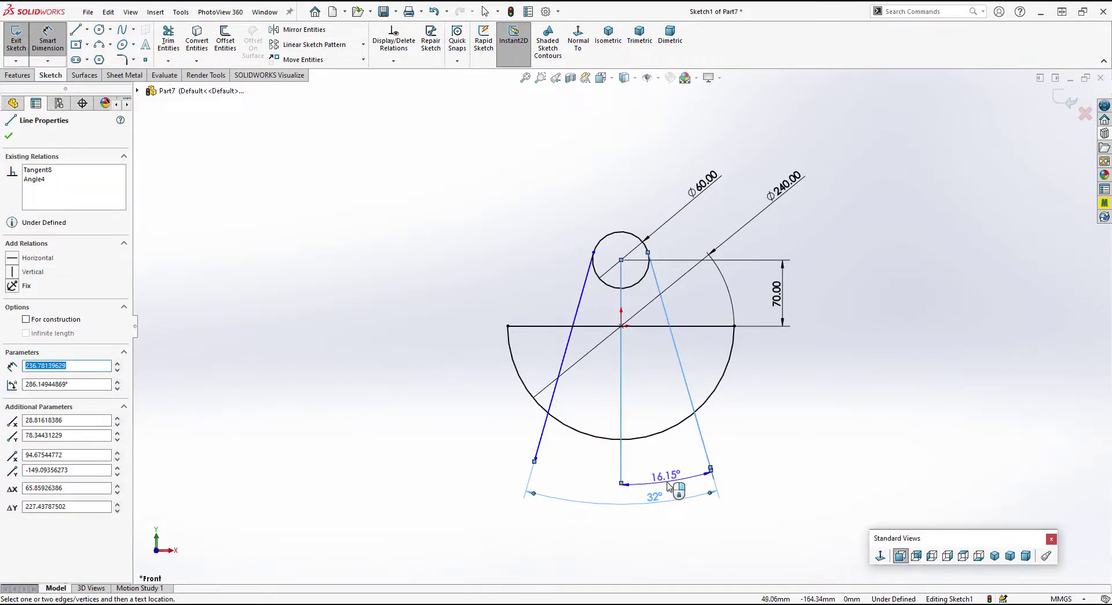
left_click(662, 485)
type("16.00deg")
key("Return")
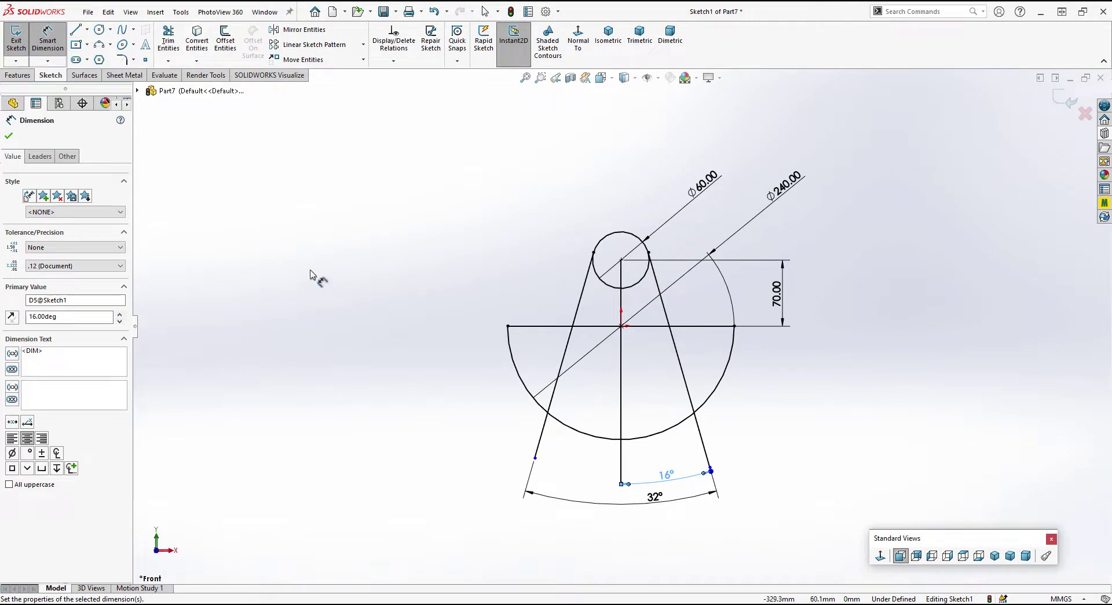
left_click(168, 40)
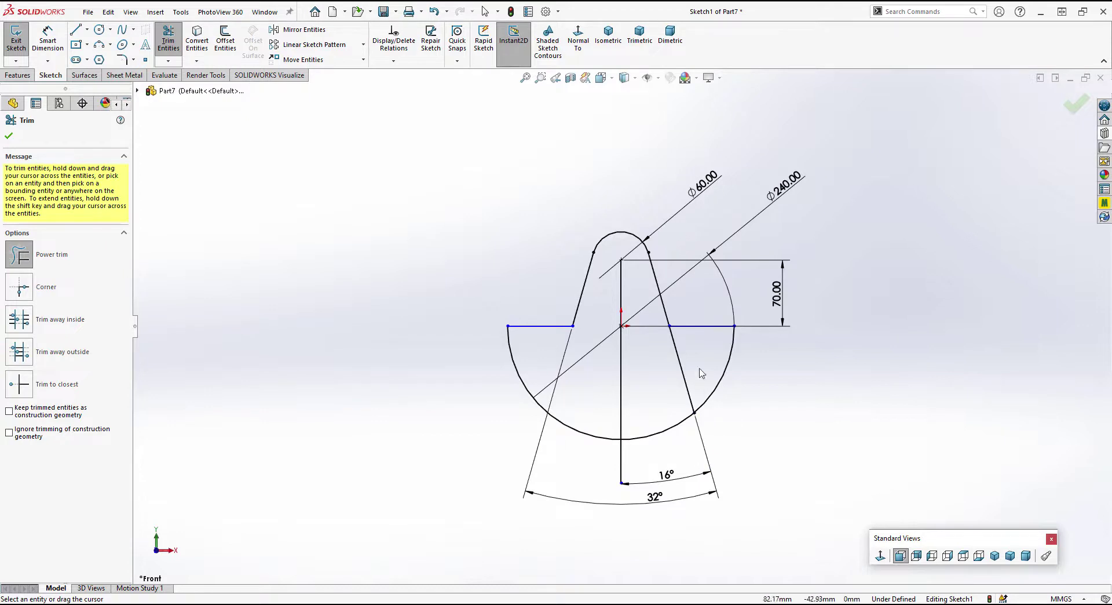
Finish trimming the profile and make the vertical centre line construction geometry
left_click(9, 136)
left_click(624, 360)
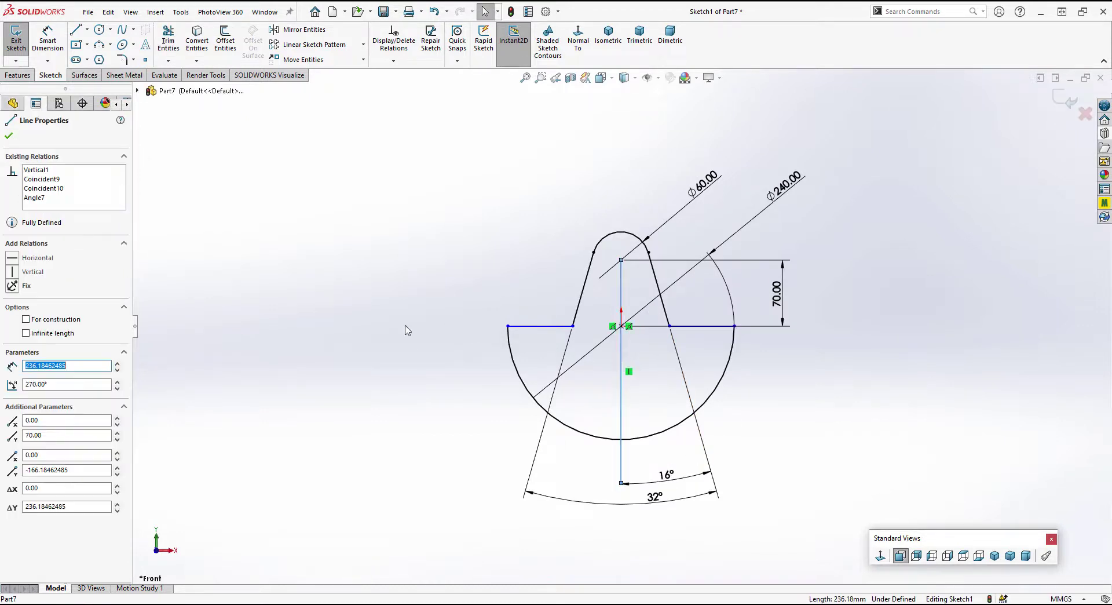
left_click(47, 321)
left_click(253, 306)
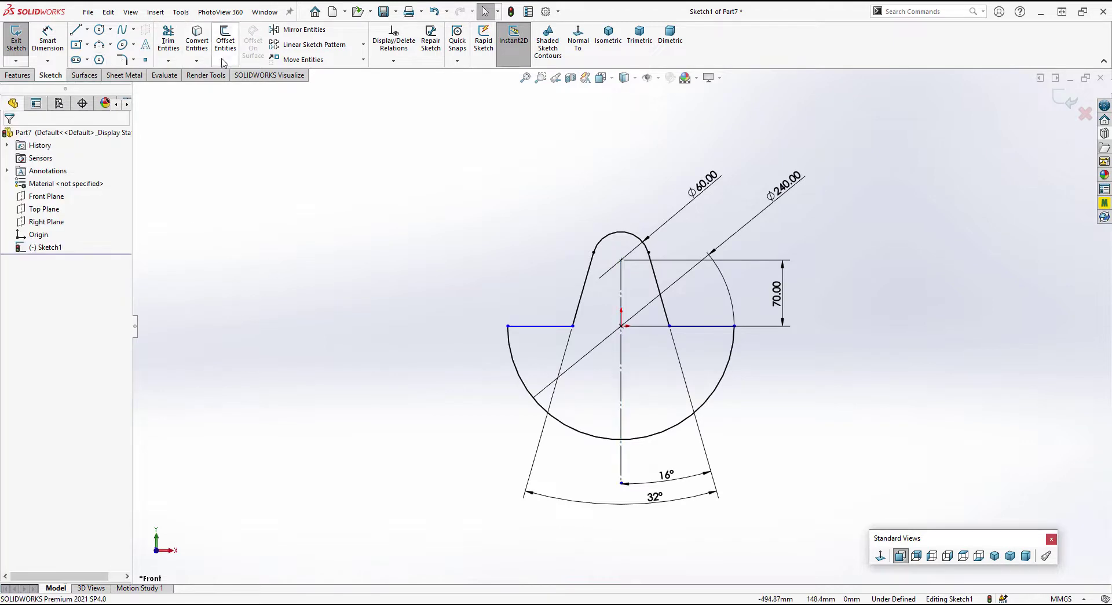
Round the four profile corners with R10 sketch fillets
left_click(122, 59)
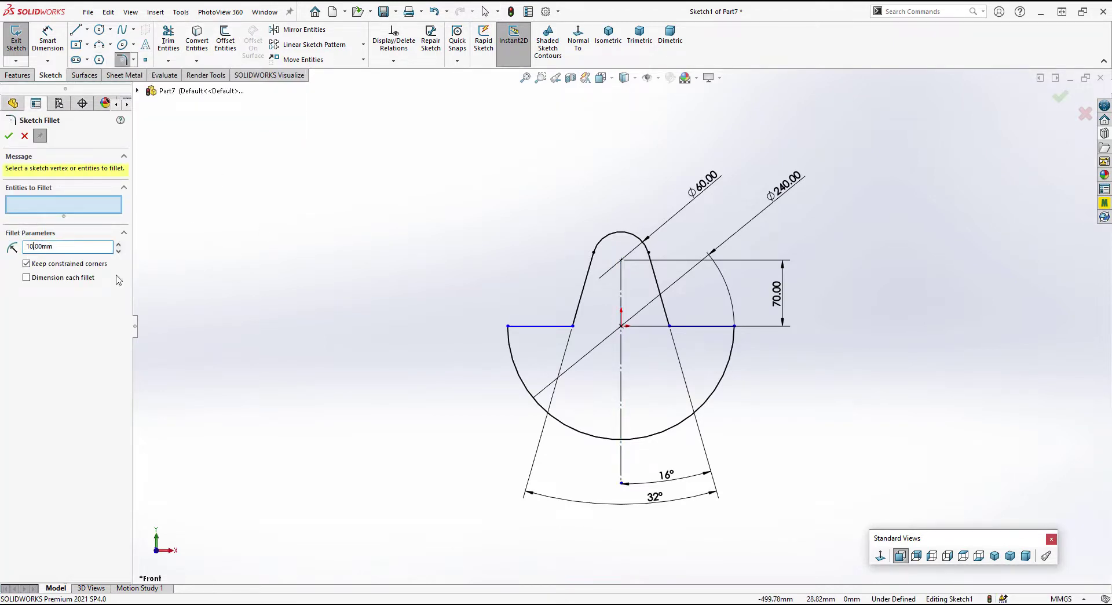
left_click(509, 327)
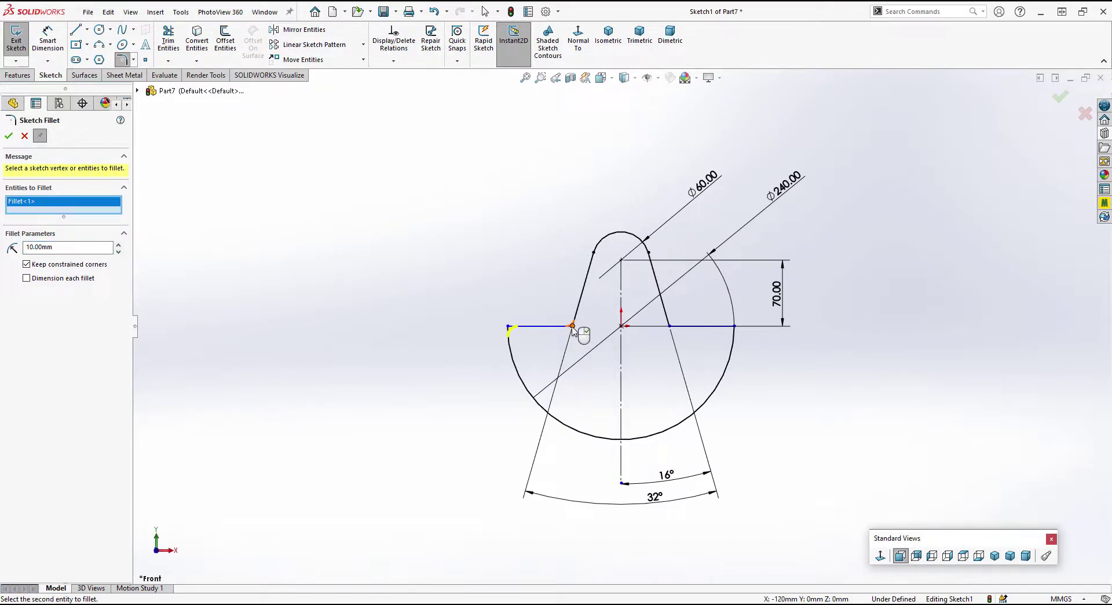
left_click(572, 326)
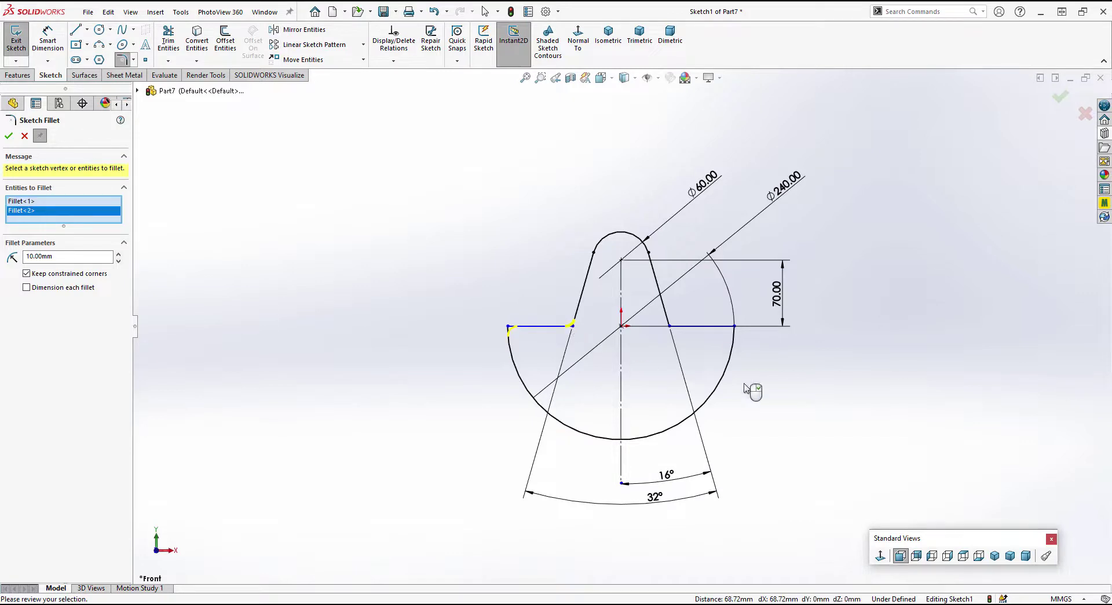
left_click(670, 326)
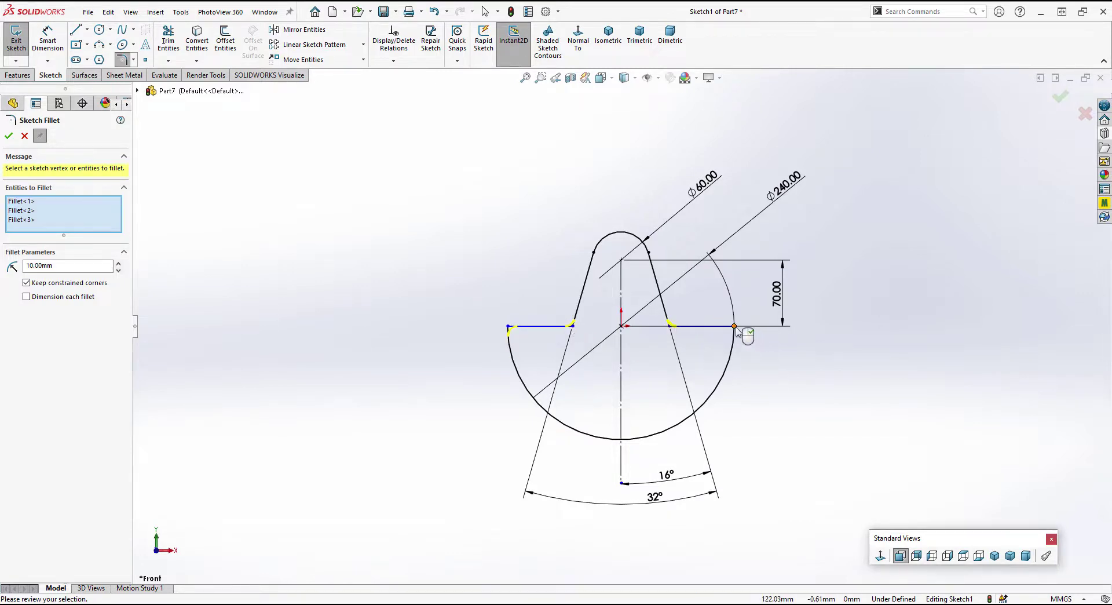
left_click(8, 136)
left_click(734, 327)
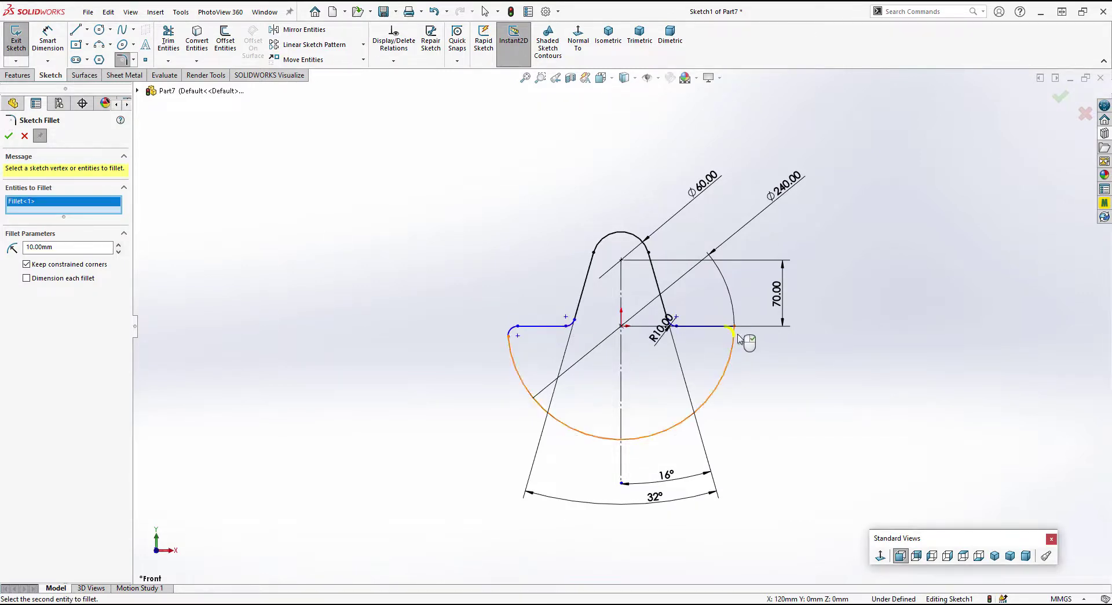
left_click(9, 137)
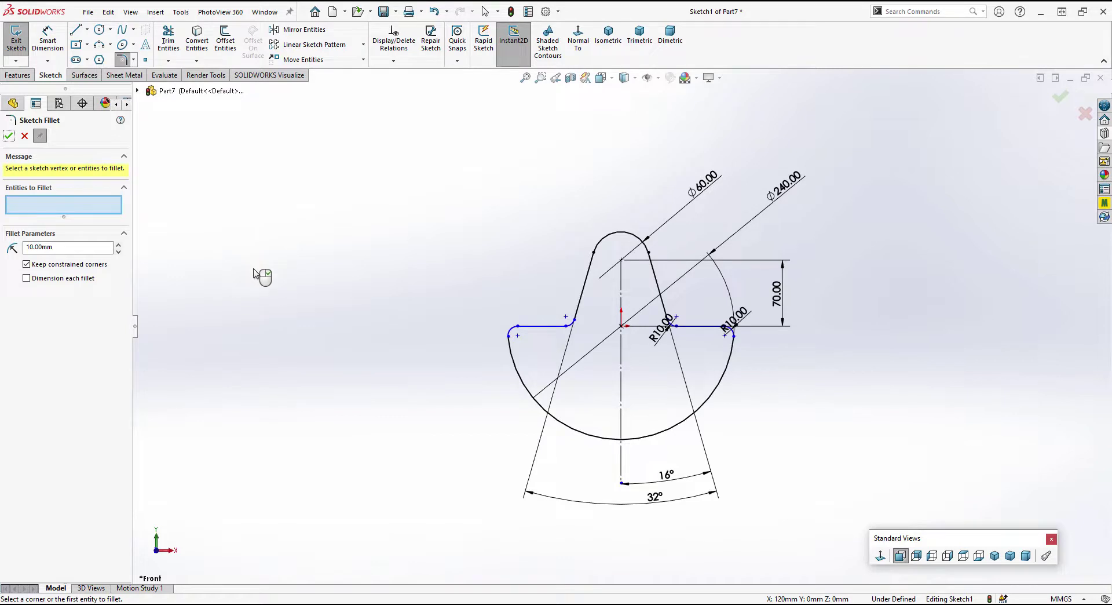
left_click(15, 138)
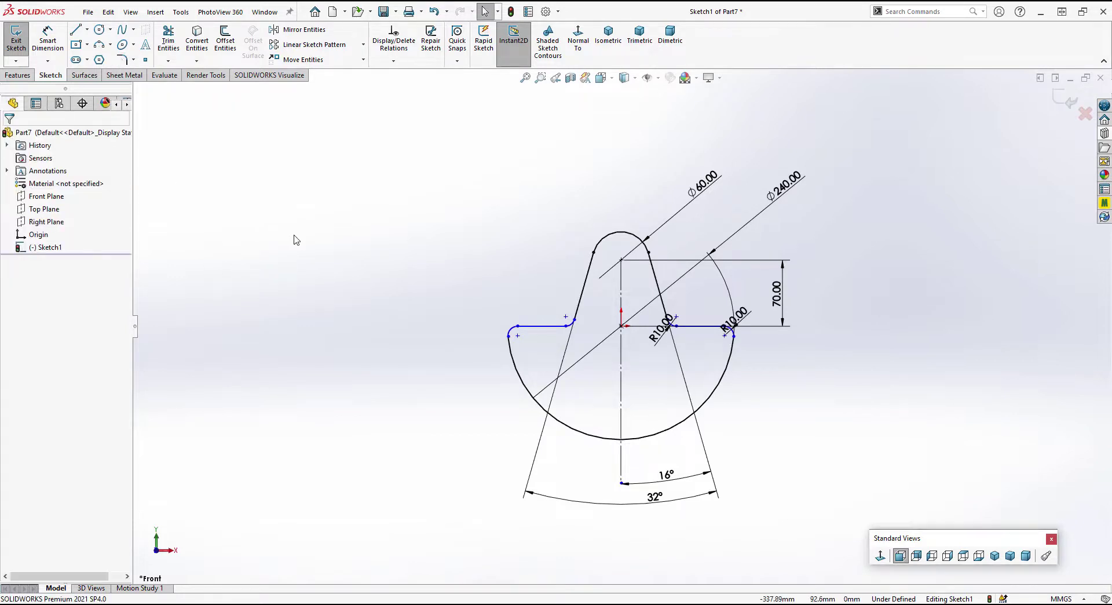
scroll(600, 318, "down", 3)
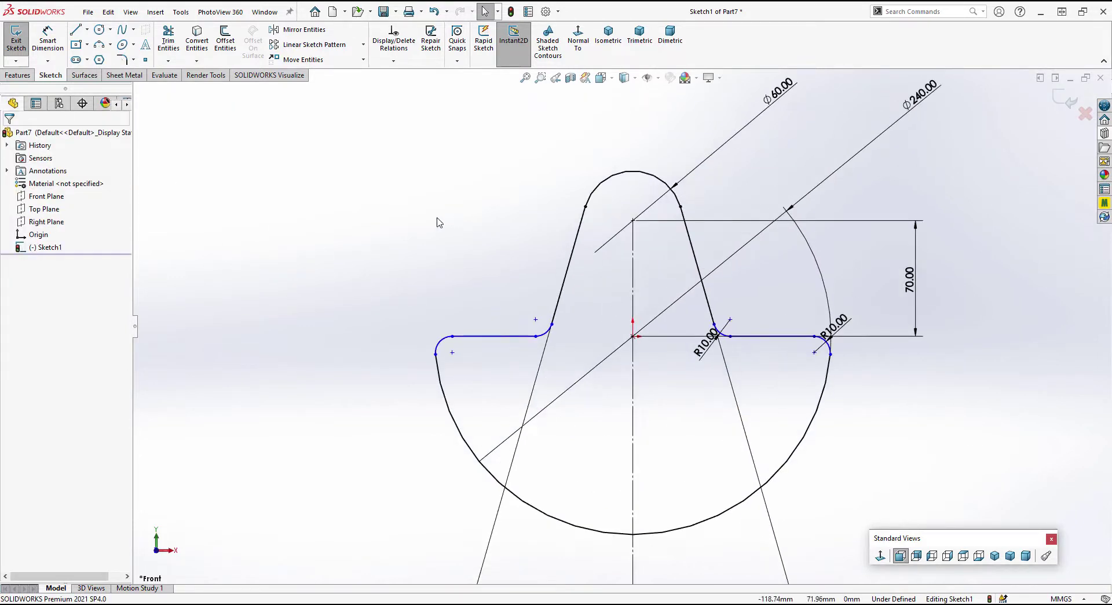
left_click(100, 29)
left_click(633, 336)
left_click(674, 378)
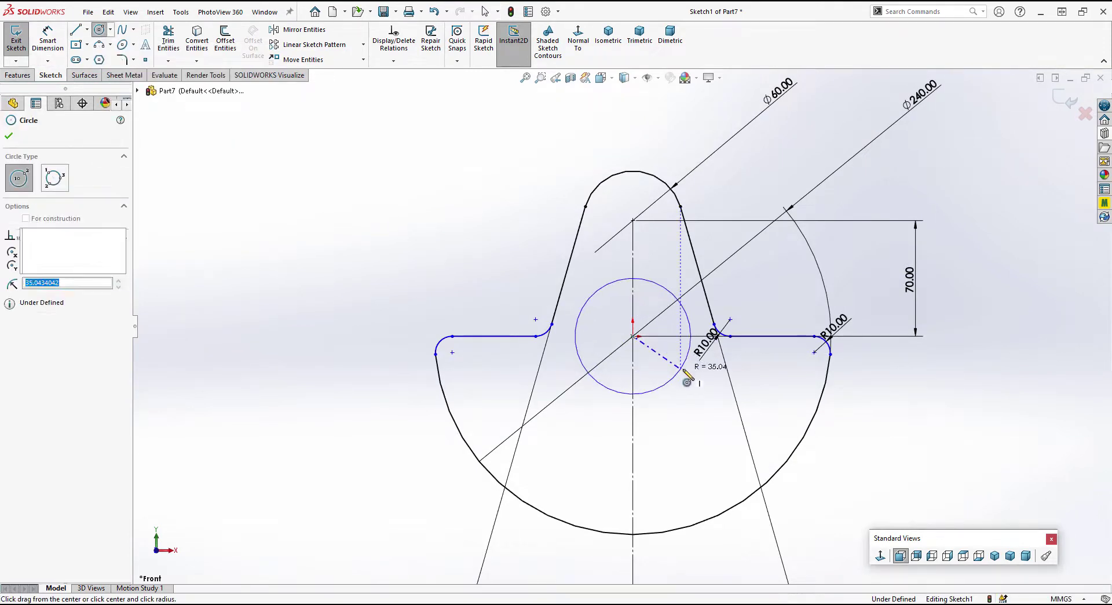
key("Escape")
left_click(48, 37)
left_click(675, 295)
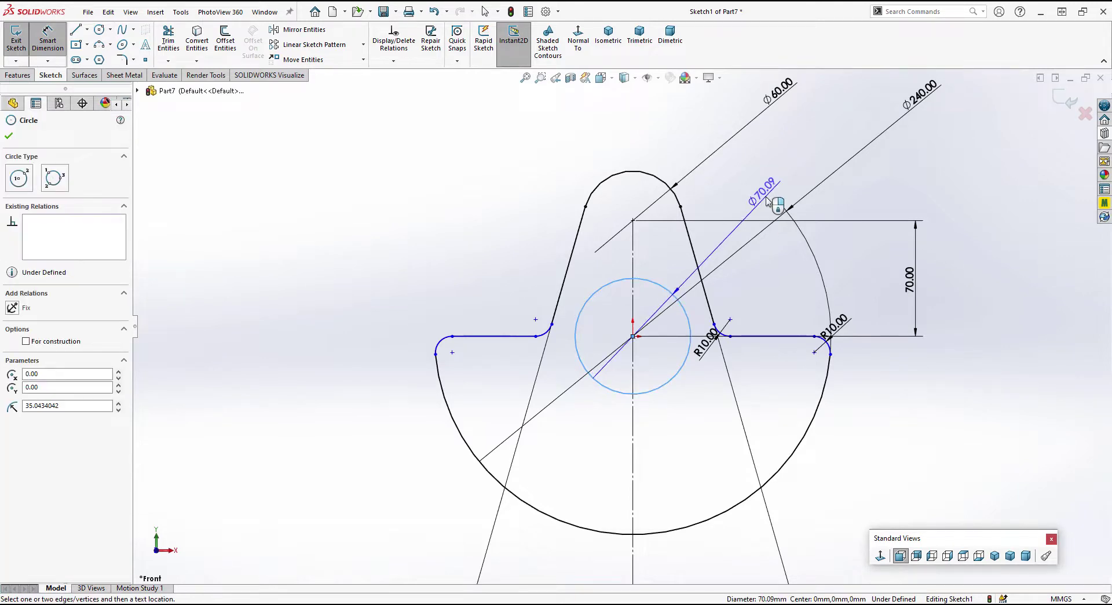
key("Escape")
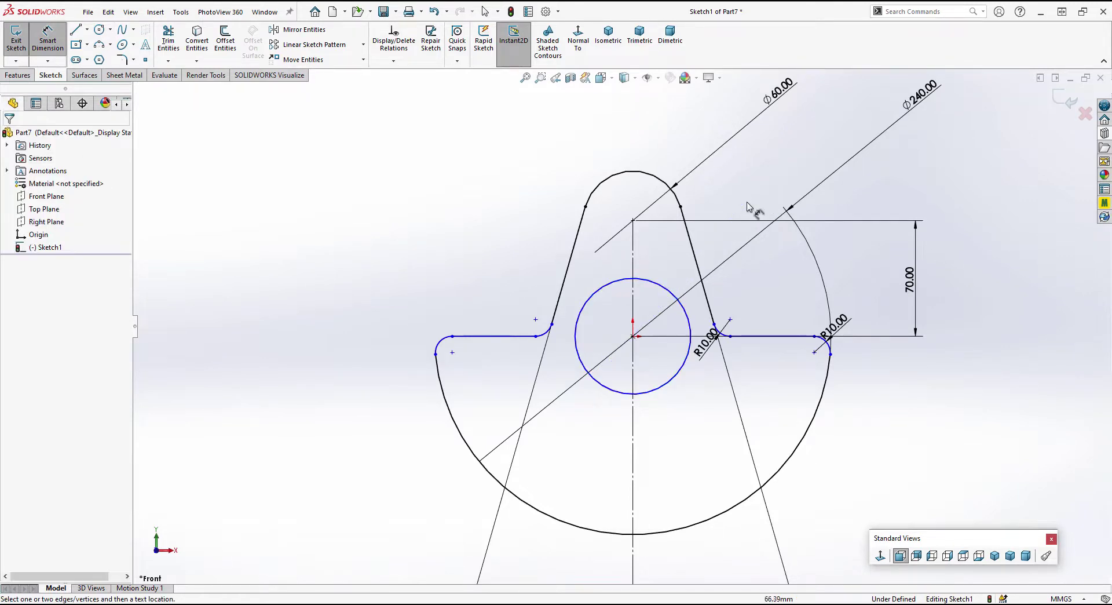
left_click(664, 292)
key("Escape")
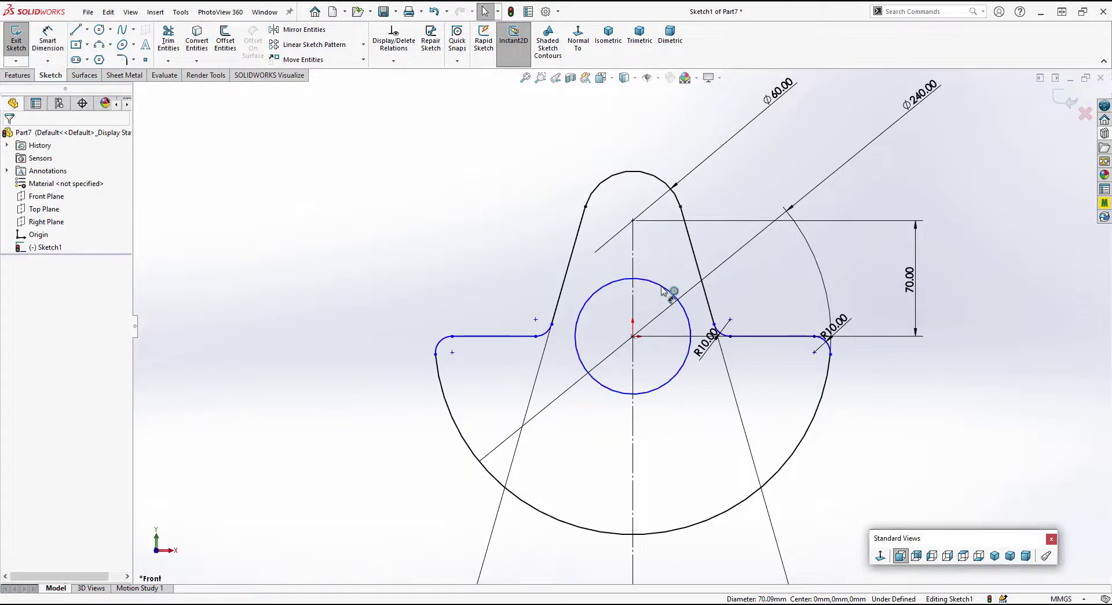
left_click(664, 292)
key("Escape")
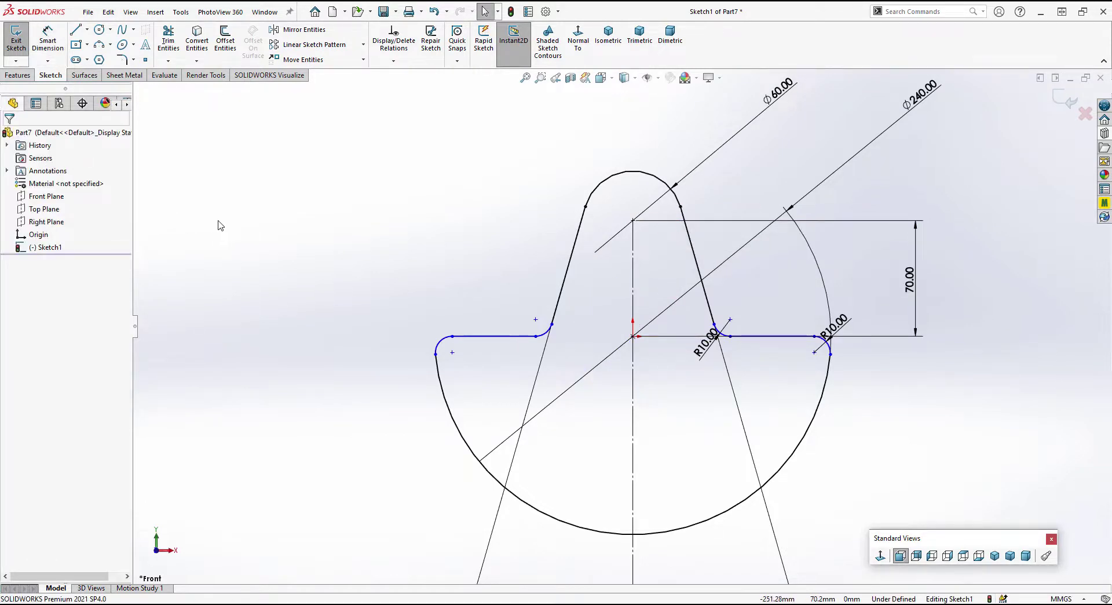
Extrude the lever profile as a 42 mm blind Extruded Boss/Base
left_click(19, 75)
left_click(21, 39)
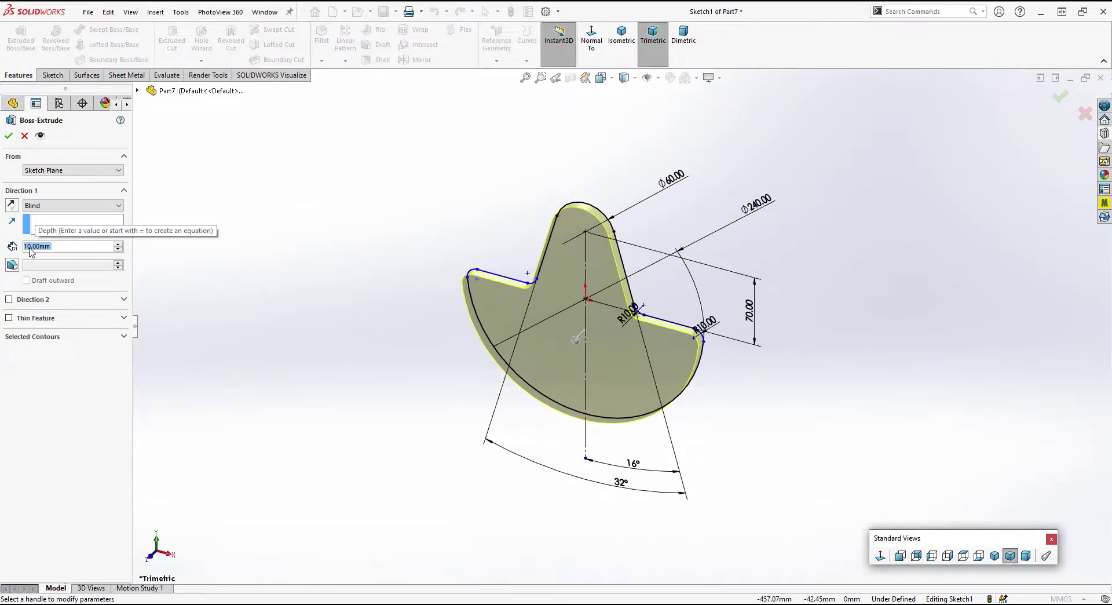
type("42")
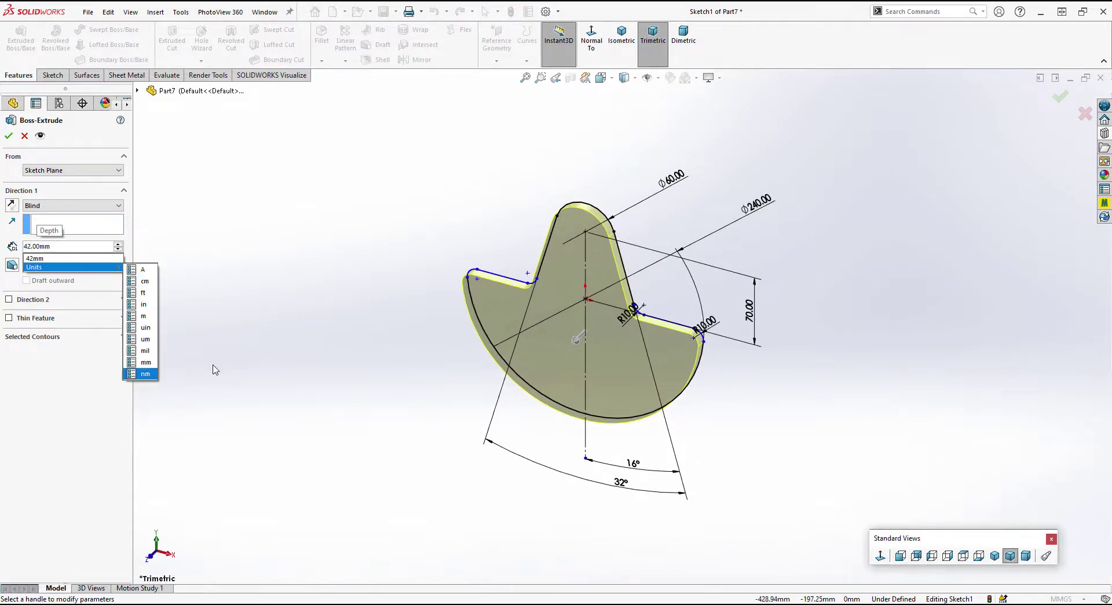
key("Return")
left_click(9, 136)
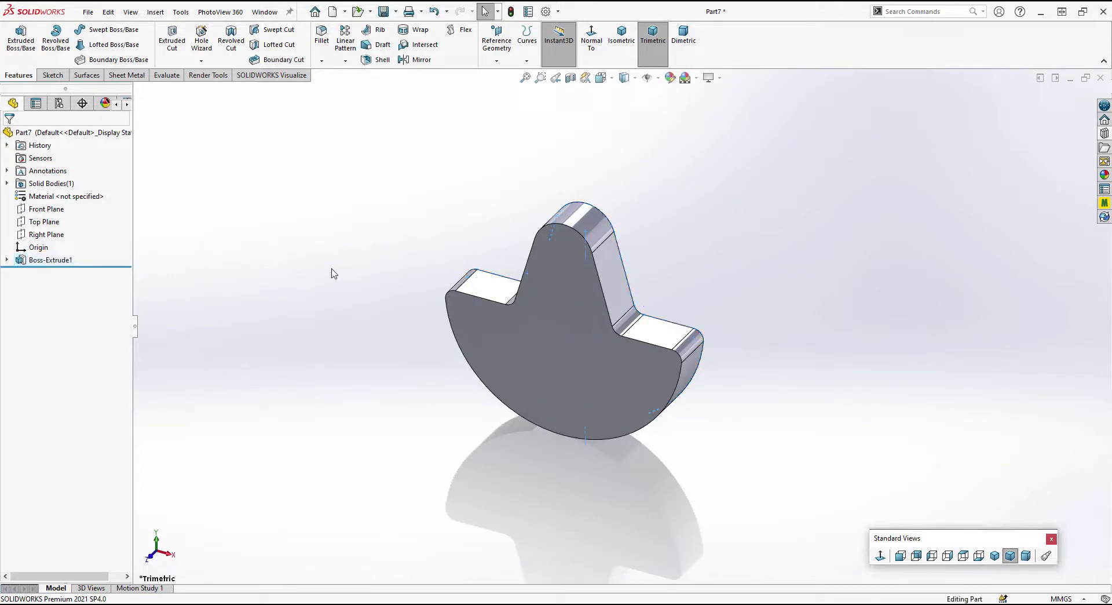
left_click(571, 347)
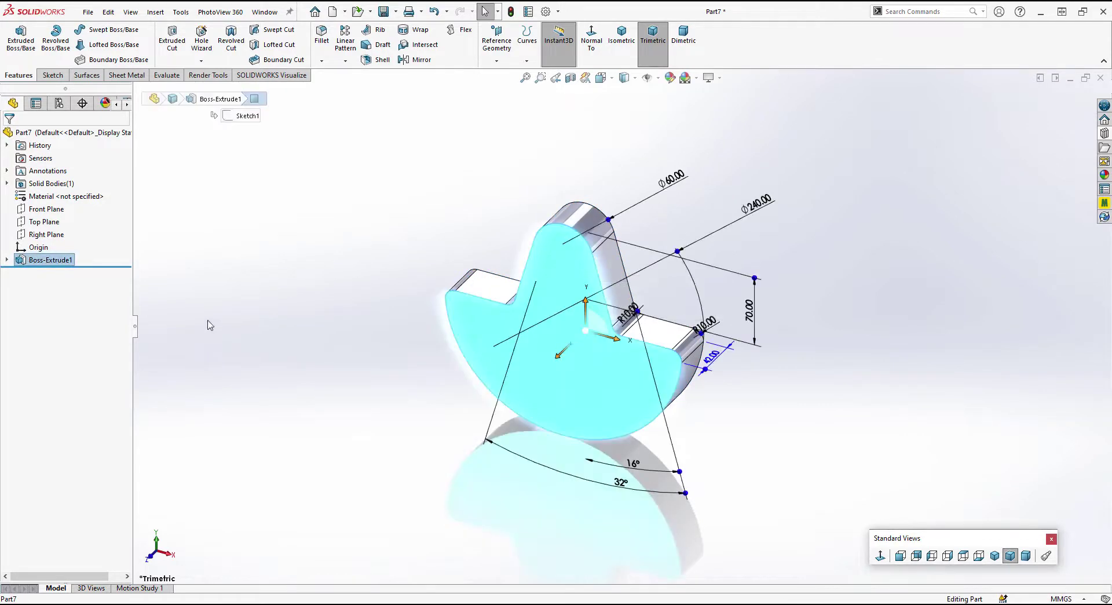
Sketch an origin-centred 75 mm diameter circle on the plate's front face
left_click(614, 312)
left_click(637, 298)
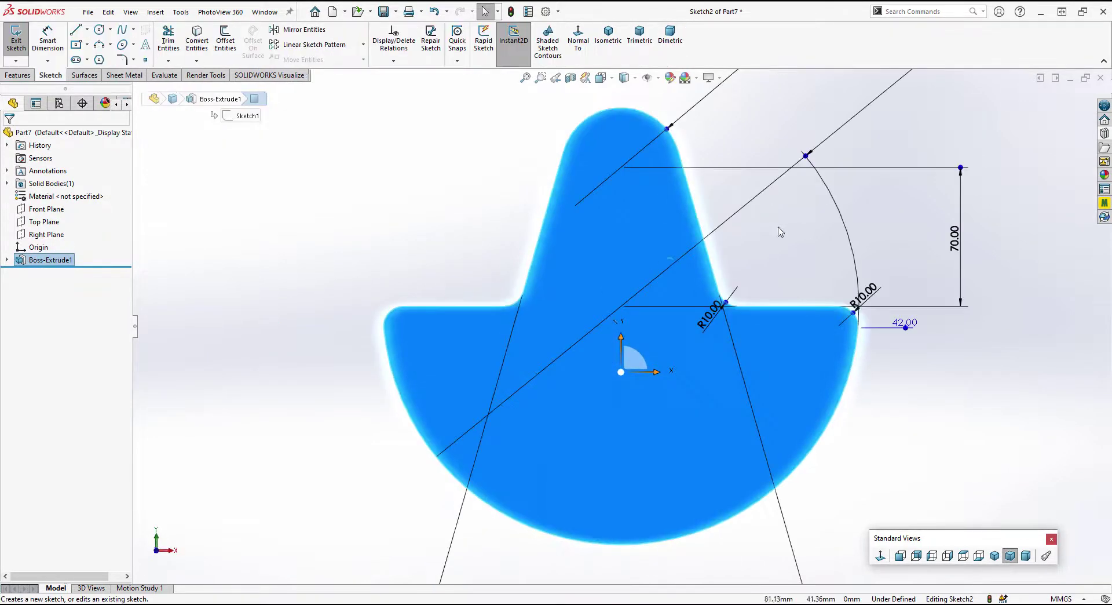
left_click(99, 29)
left_click(622, 305)
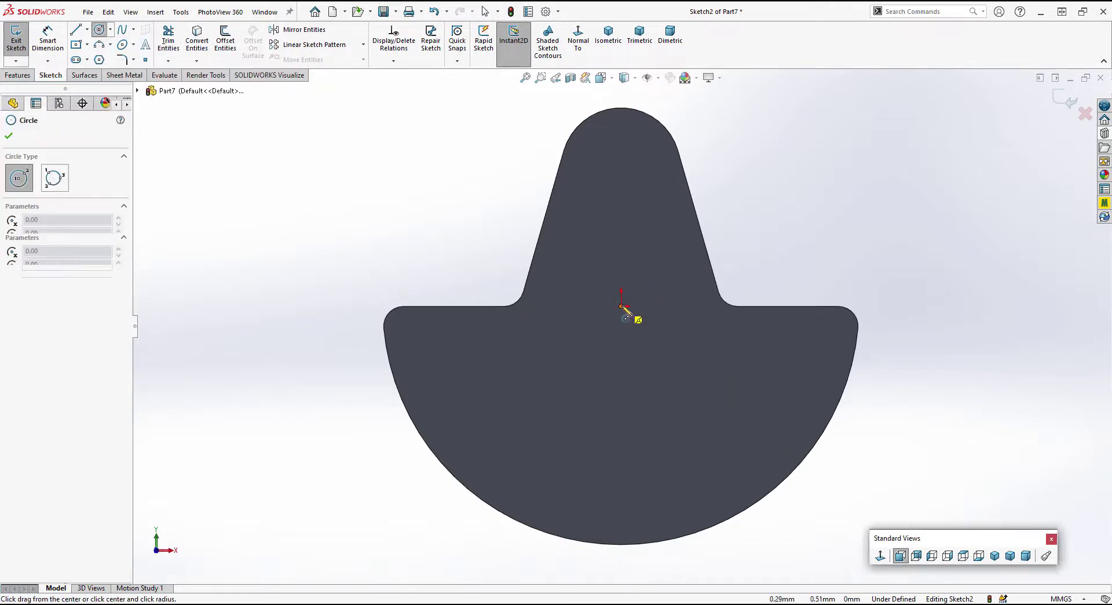
left_click(666, 346)
key("Escape")
right_click_drag(665, 324, 659, 271)
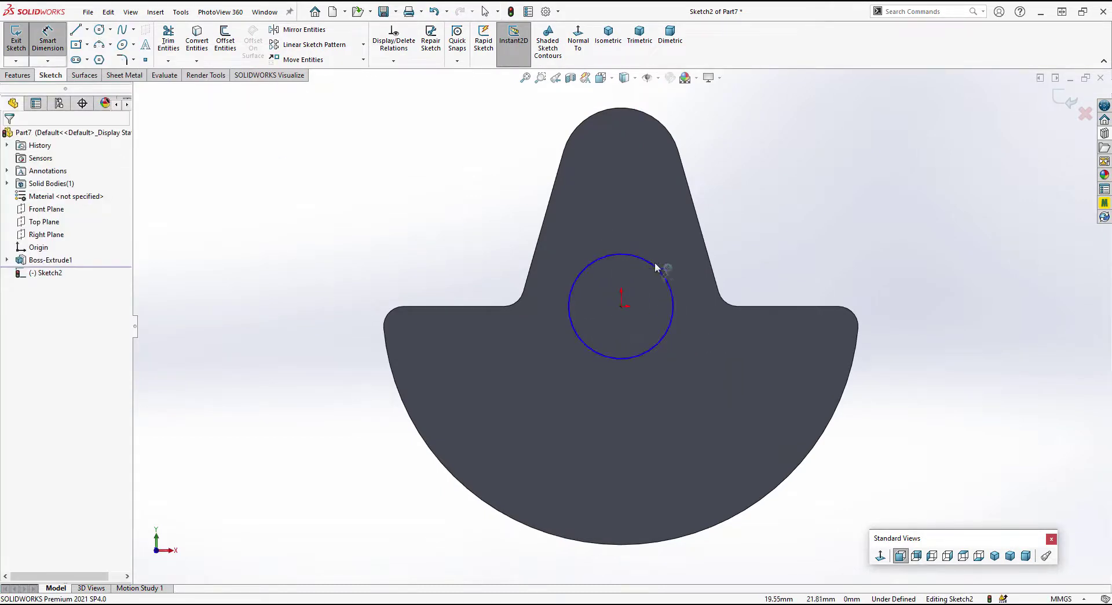
left_click(659, 271)
left_click(780, 211)
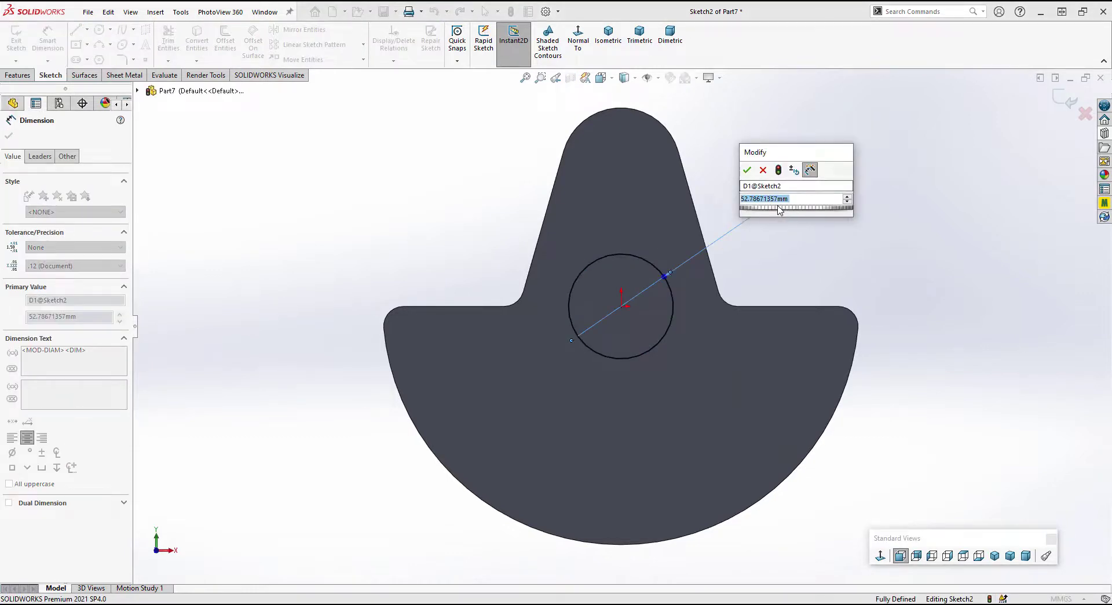
type("75")
key("Return")
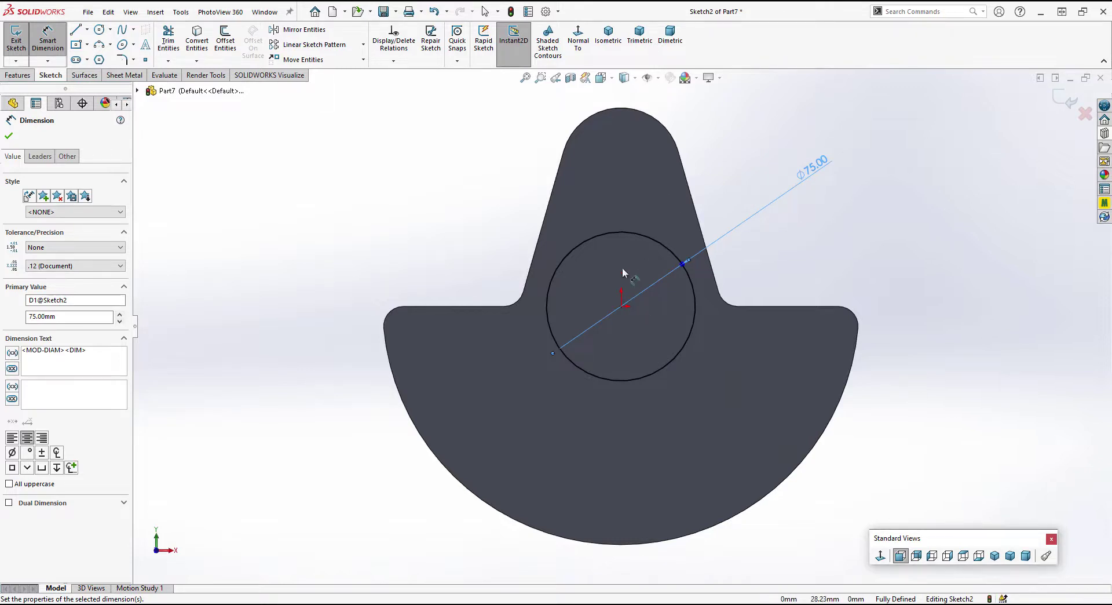
left_click(10, 136)
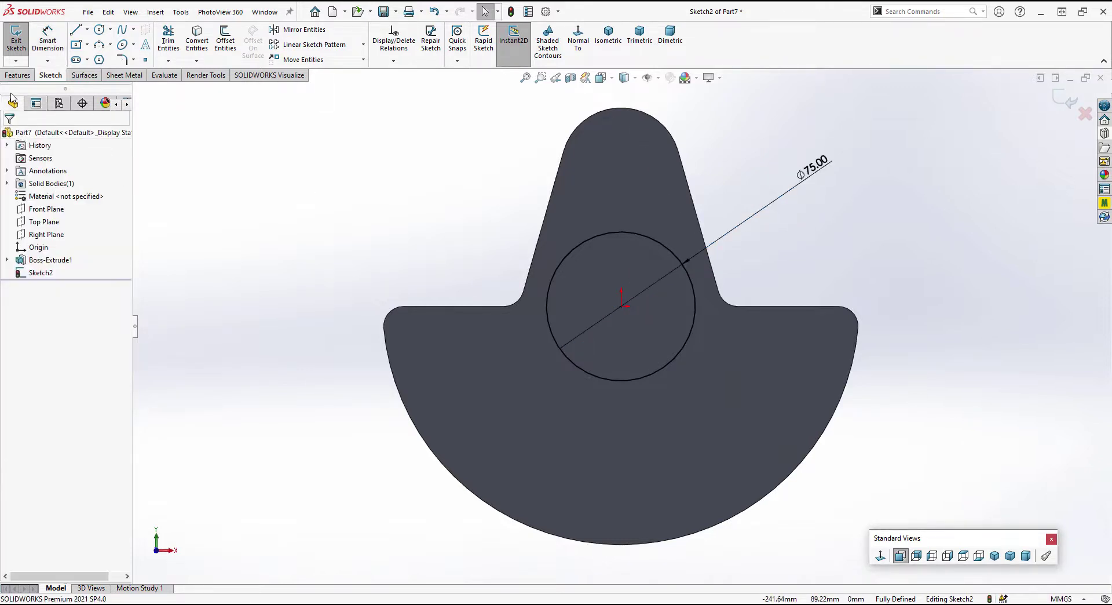
Extrude the 75 mm circle 65 mm into a cylindrical boss
left_click(17, 75)
left_click(21, 38)
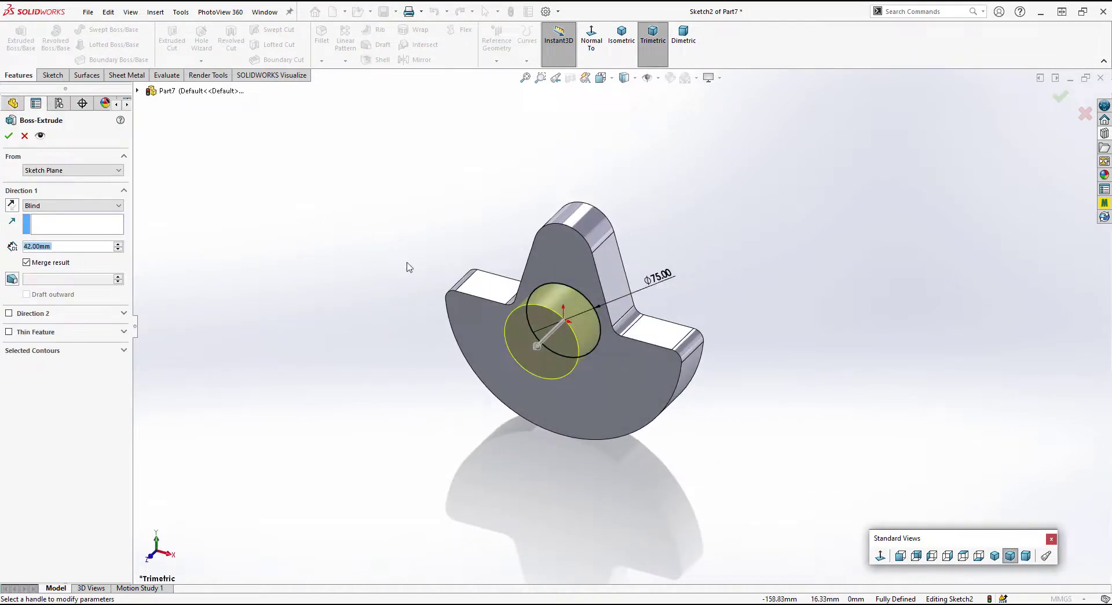
left_click(31, 246)
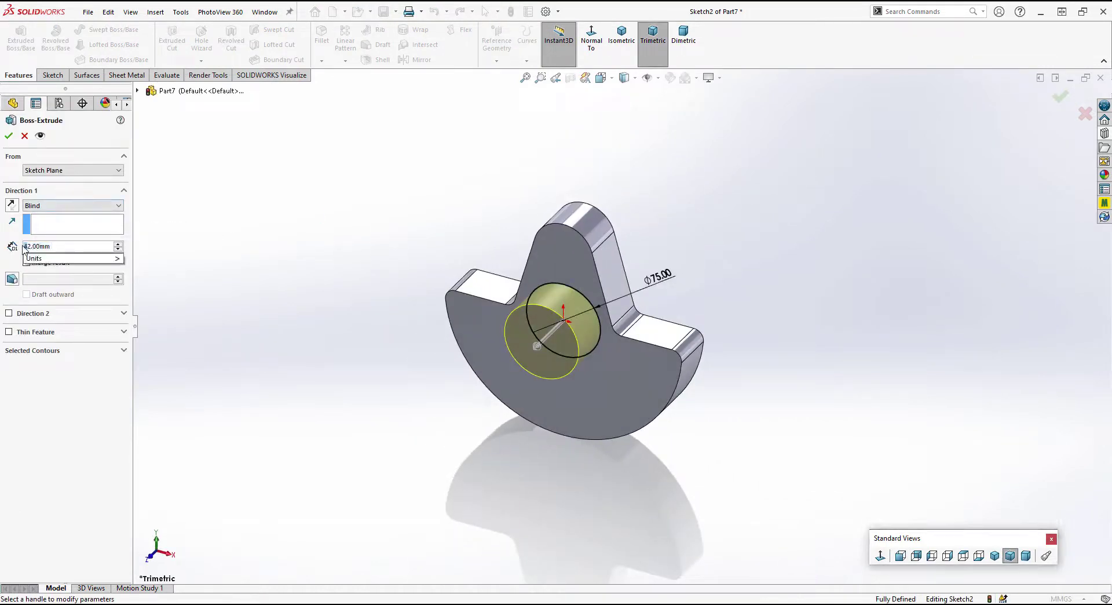
type("65")
key("Return")
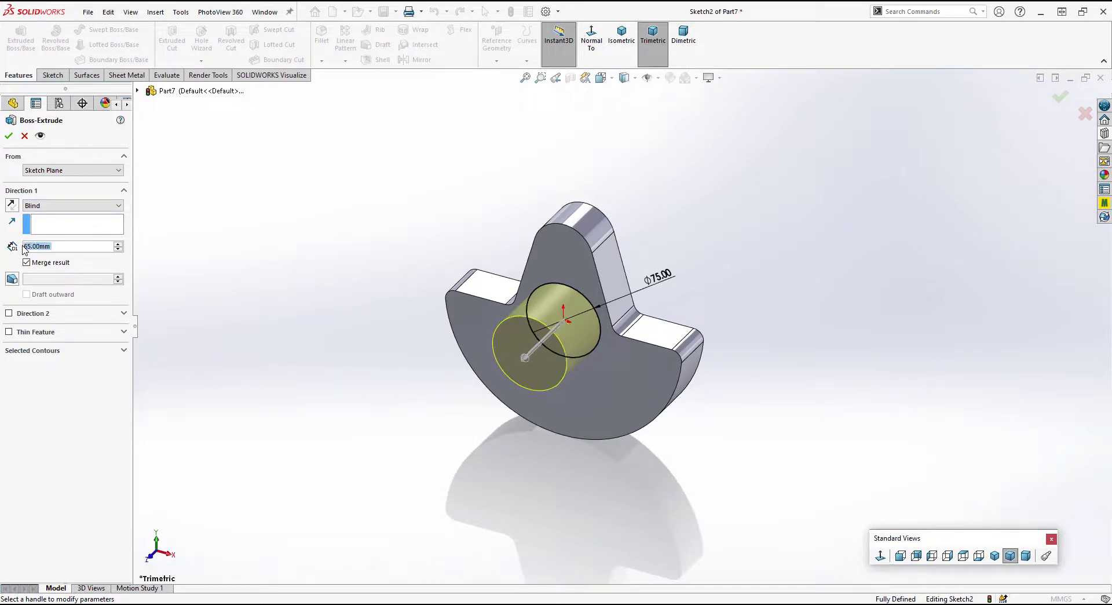
left_click(9, 137)
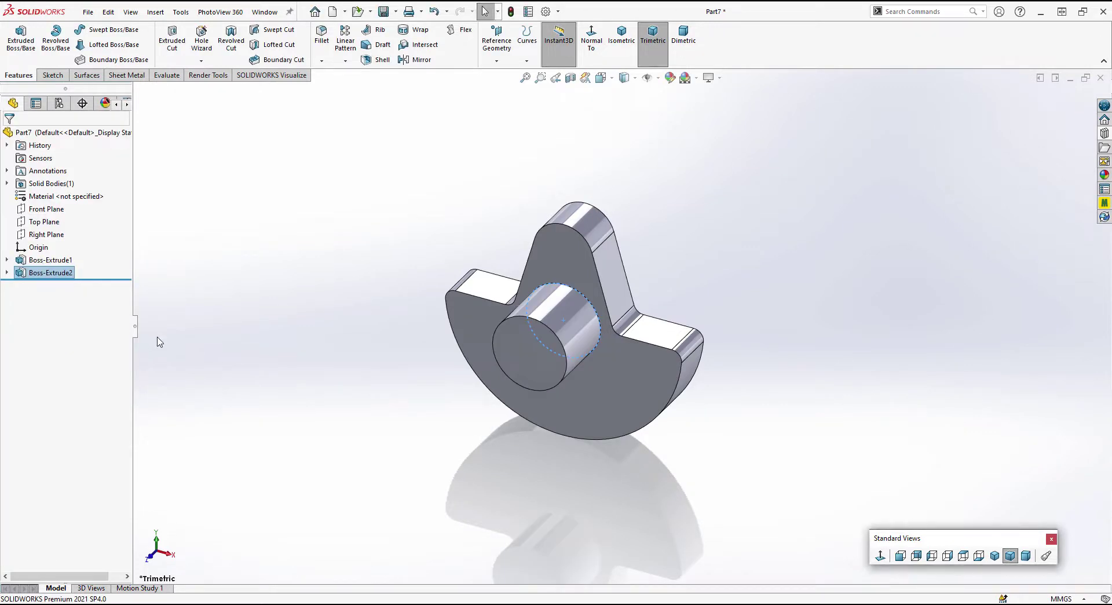
Start a sketch on the front face and draw an origin-centred circle larger than the boss
left_click(585, 287)
left_click(361, 306)
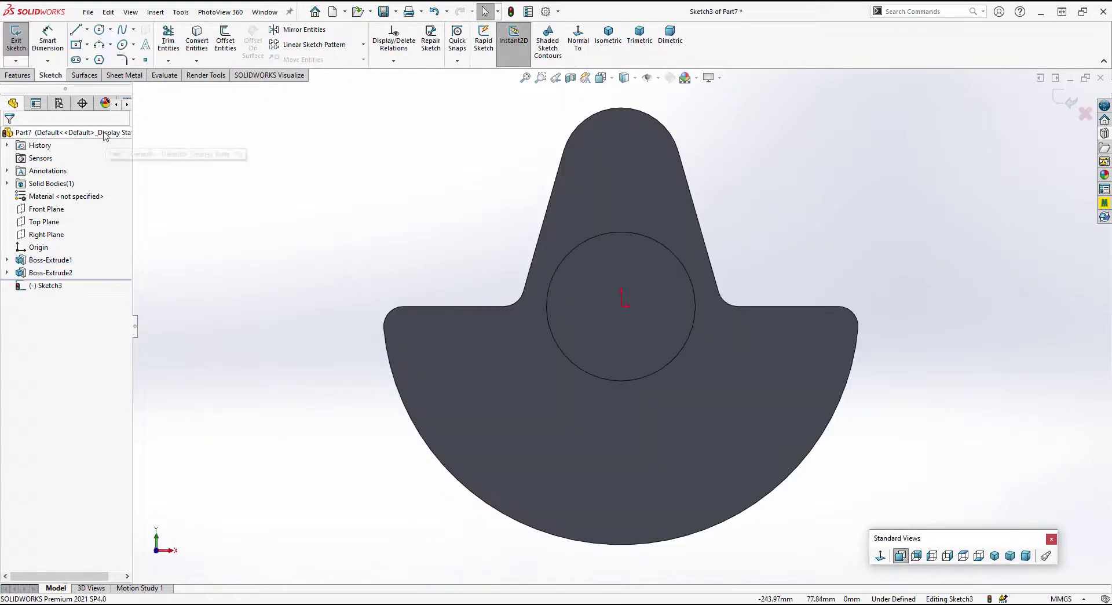
left_click(53, 75)
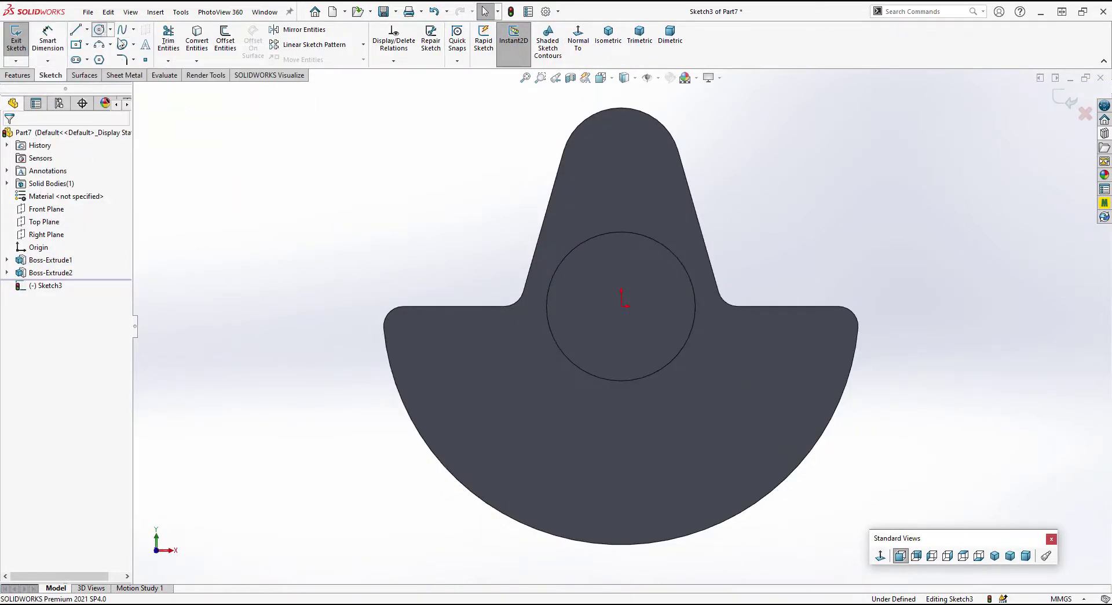
left_click(99, 29)
left_click(621, 302)
left_click(672, 379)
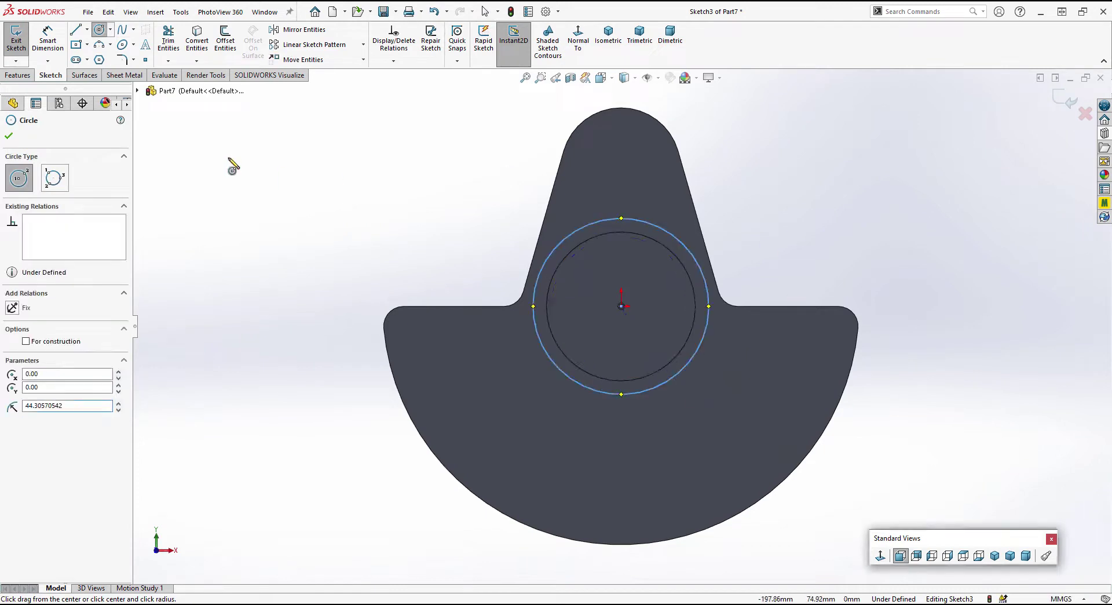
key("Escape")
Dimension the circle to 95 mm diameter, then exit and discard the sketch
left_click(695, 255)
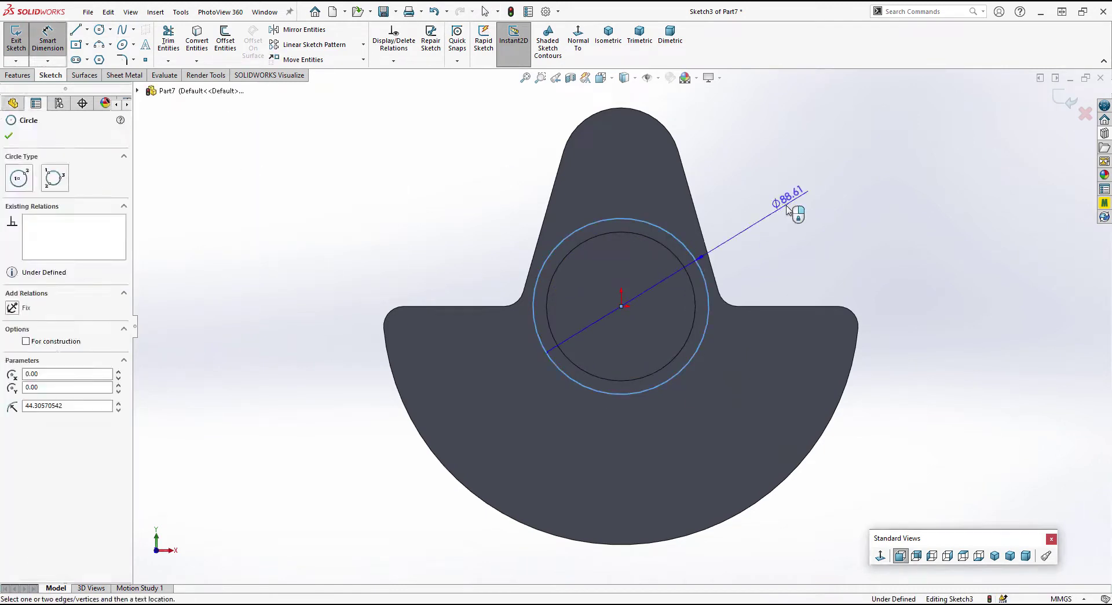
left_click(803, 195)
type("9")
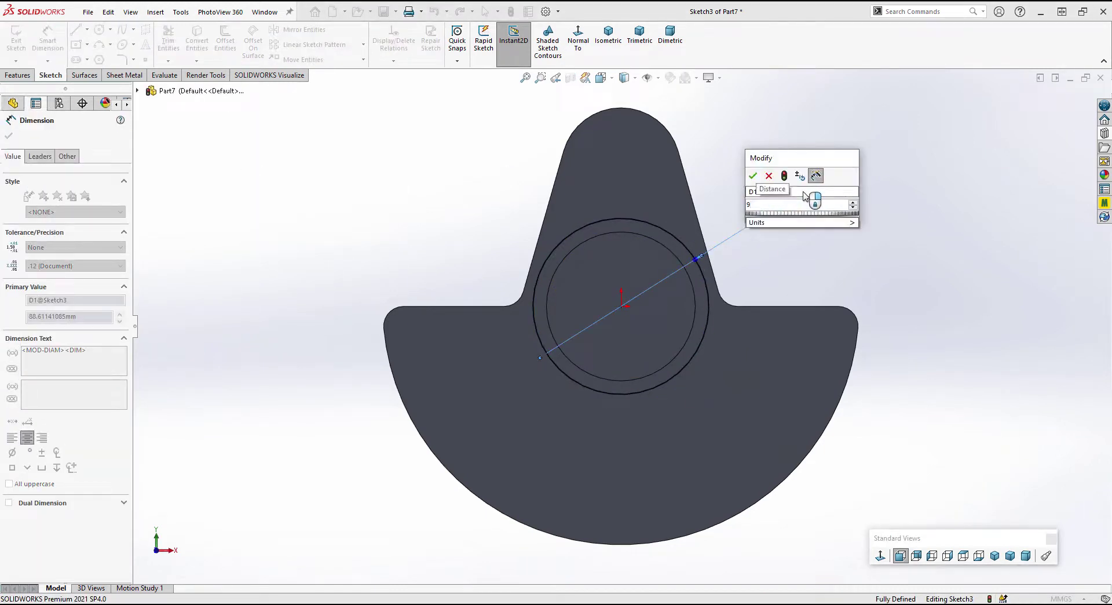
type("5")
key("Return")
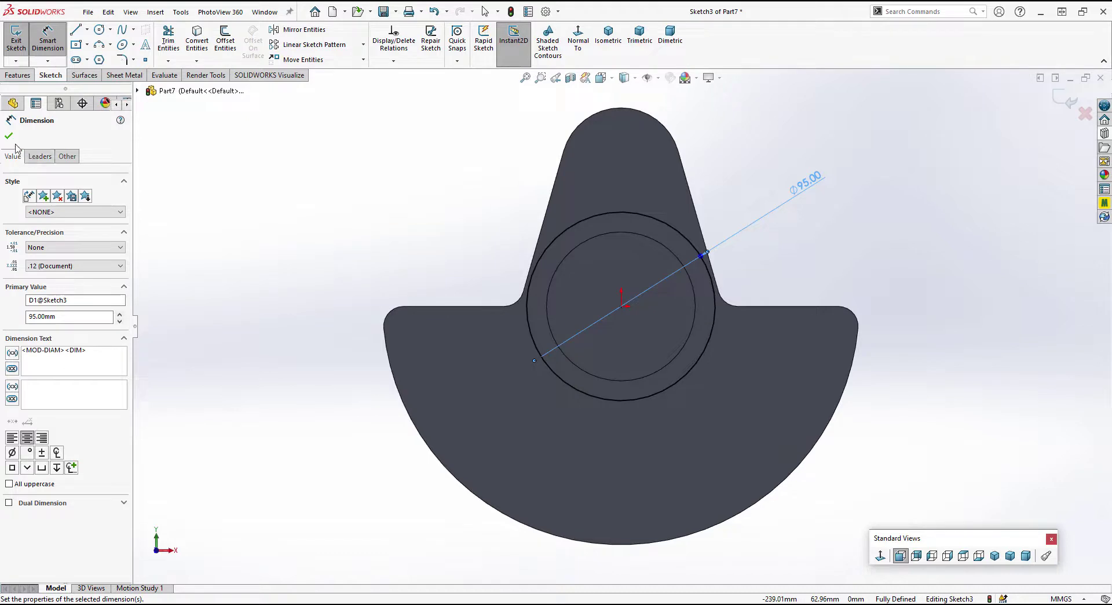
left_click(9, 136)
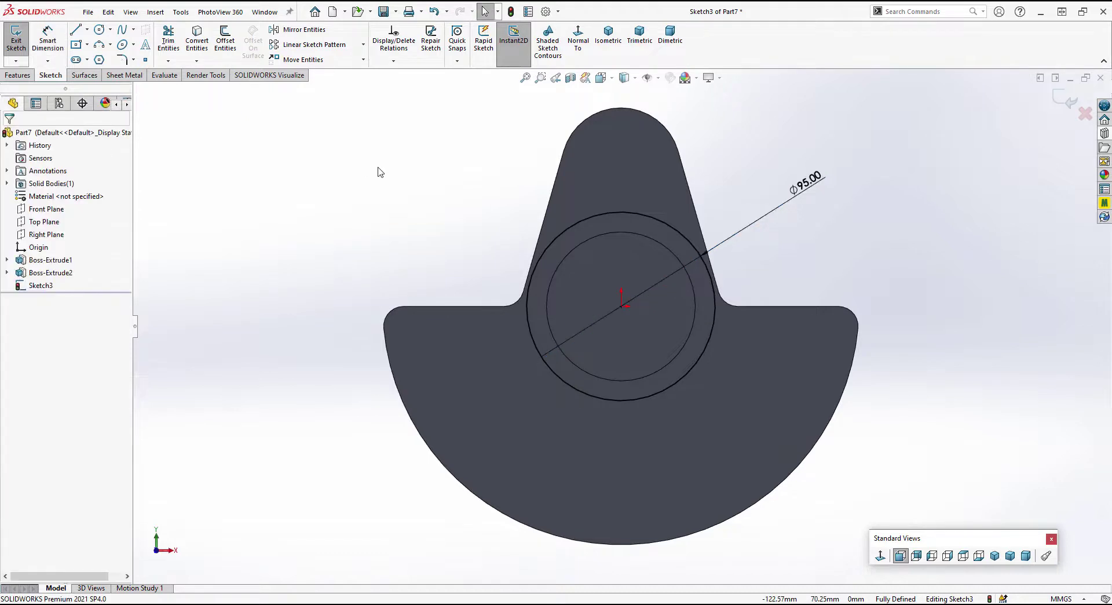
left_click(1085, 113)
left_click(529, 449)
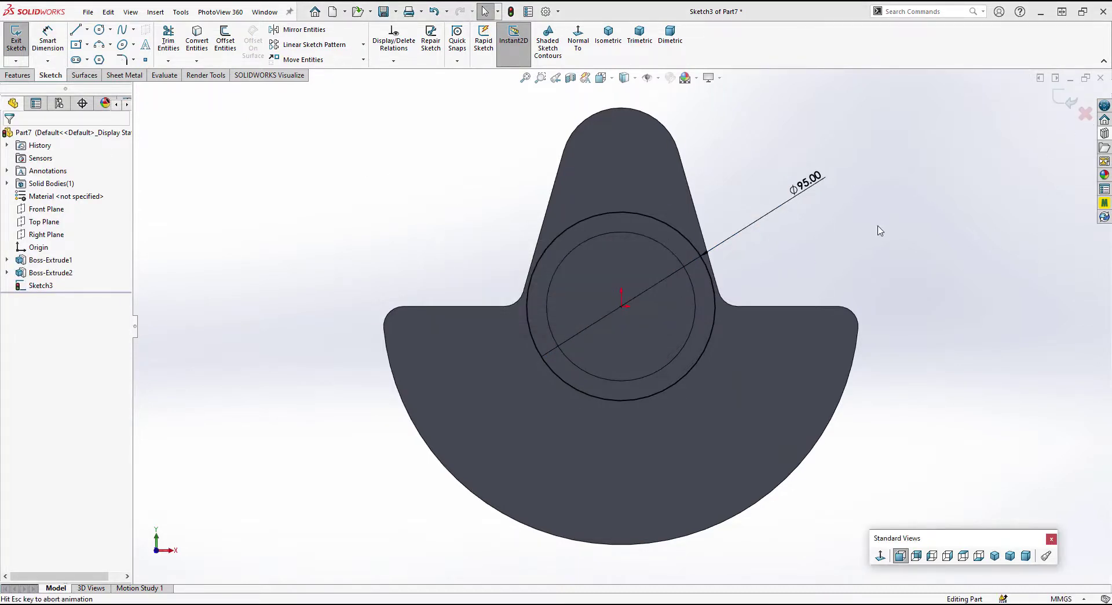
Roll back above Boss-Extrude2 and sketch a 95 mm origin-centred circle on the front face
left_click_drag(69, 279, 87, 266)
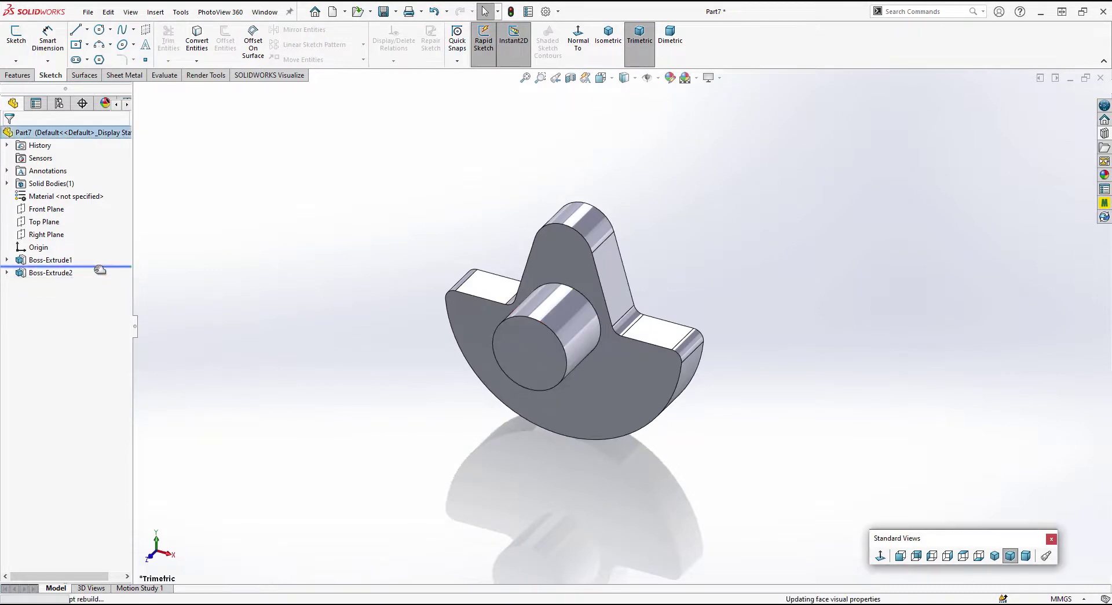
left_click(638, 353)
left_click(631, 315)
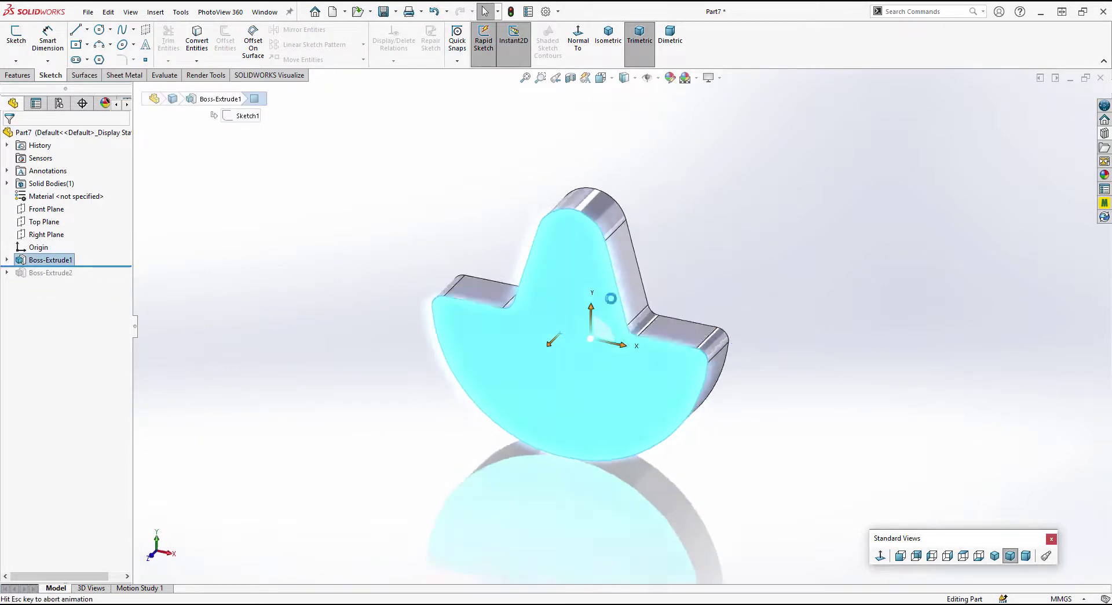
left_click(777, 243)
left_click(100, 30)
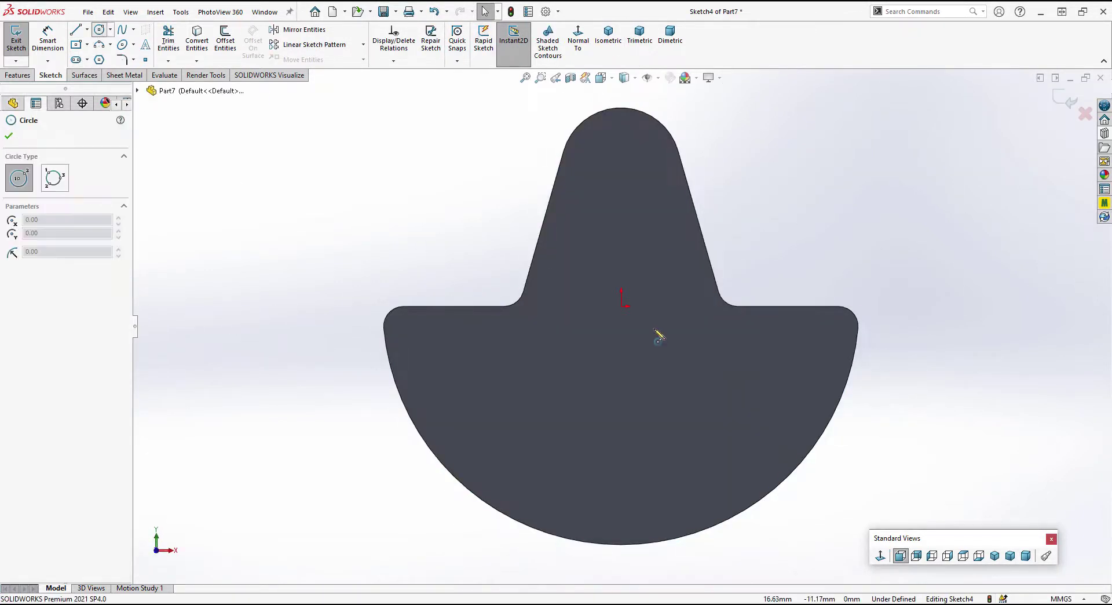
left_click(622, 305)
left_click(711, 356)
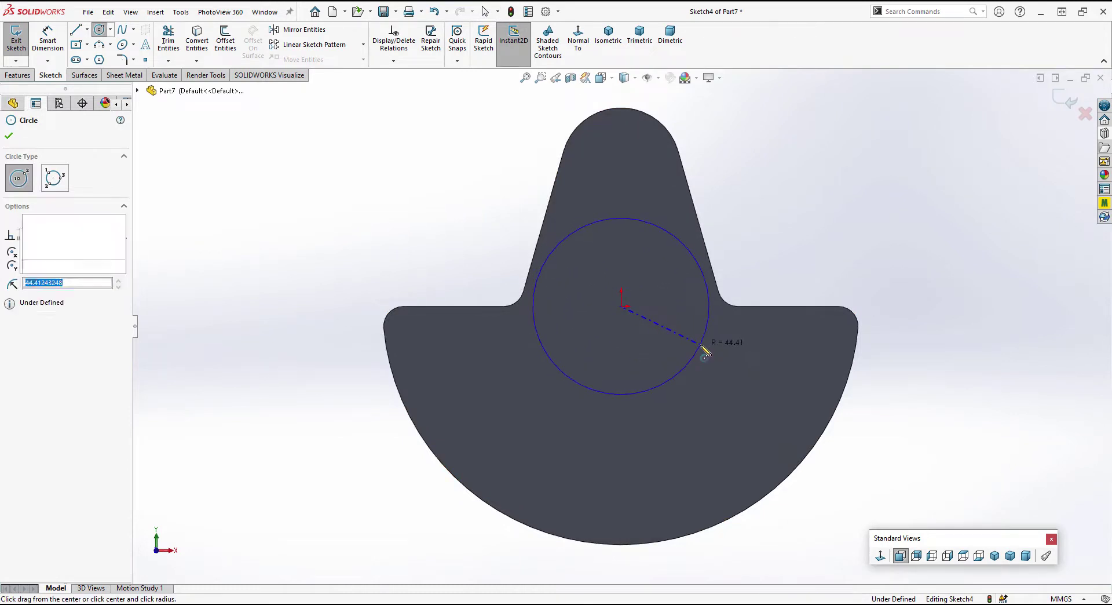
key("Escape")
left_click(696, 262)
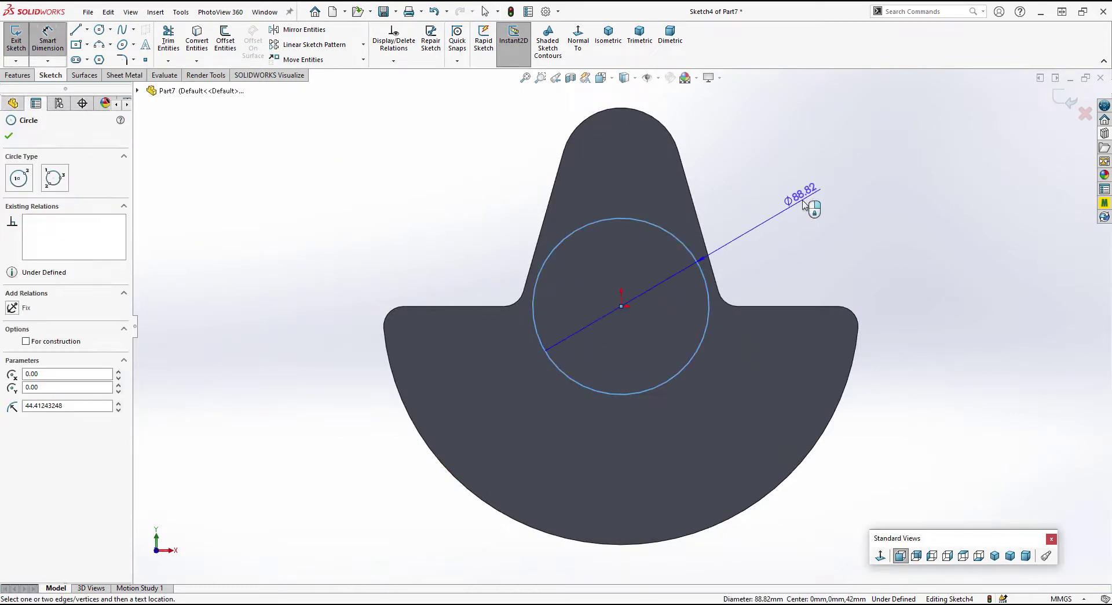
left_click(819, 187)
key("Return")
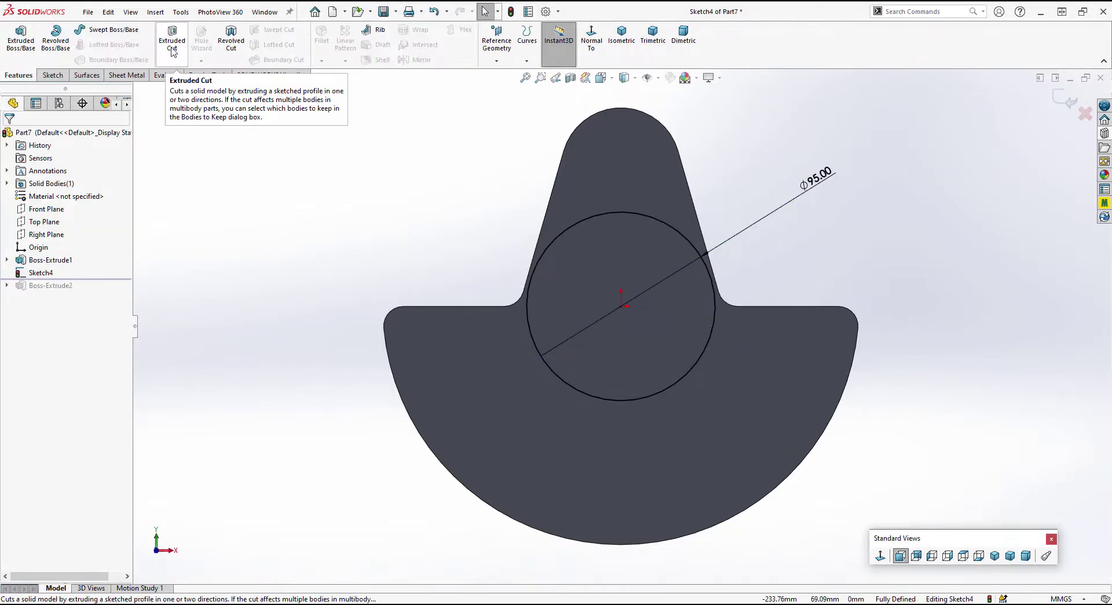
Extrude the 95 mm circle 2 mm into a thin disc boss
left_click(21, 37)
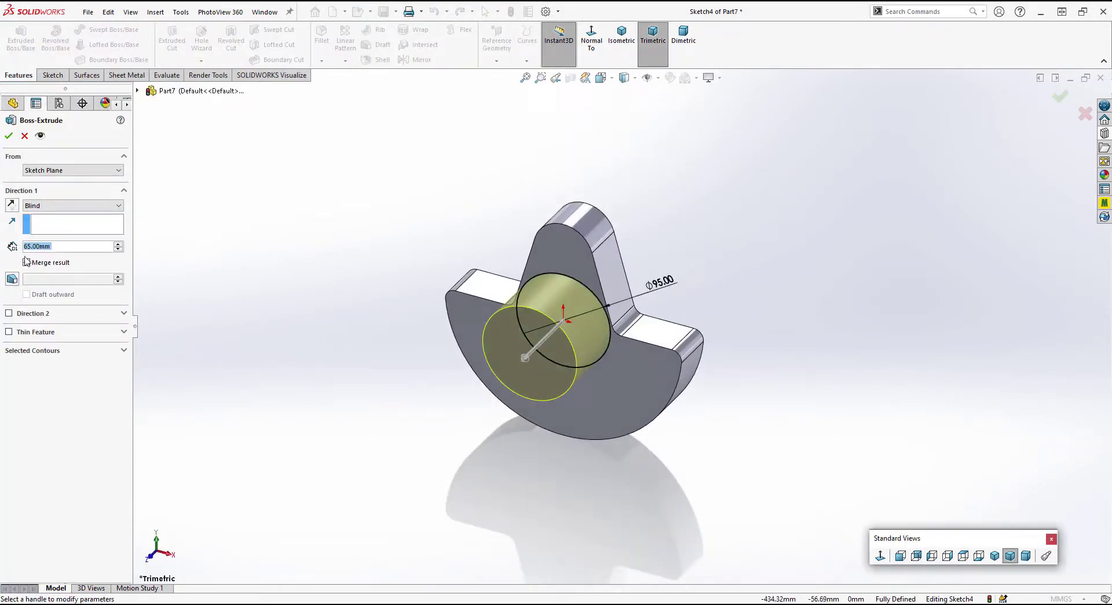
type("240")
key("Return")
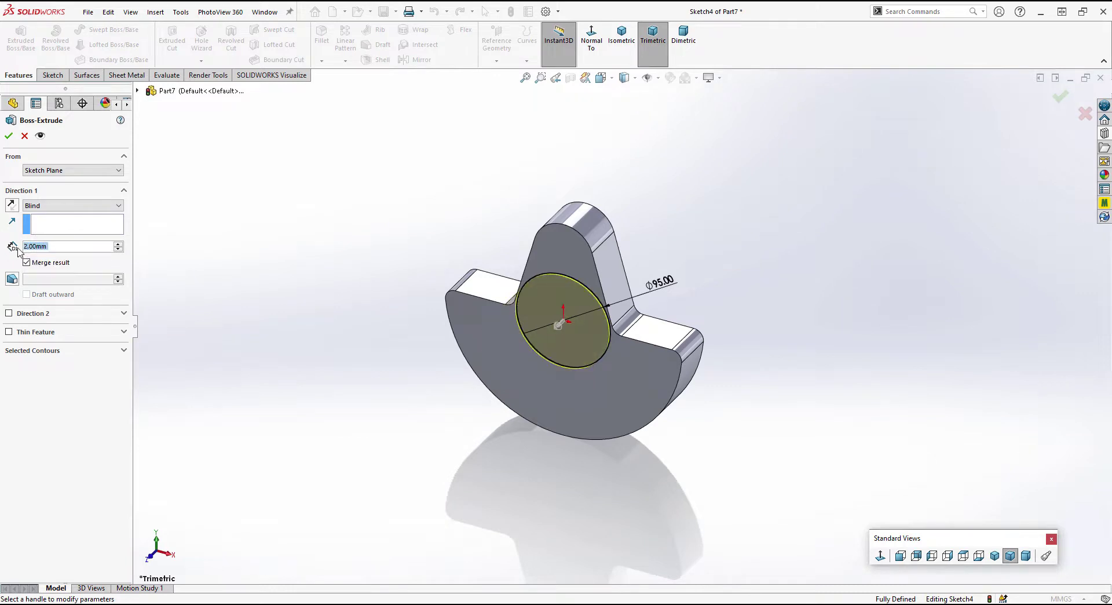
left_click(9, 136)
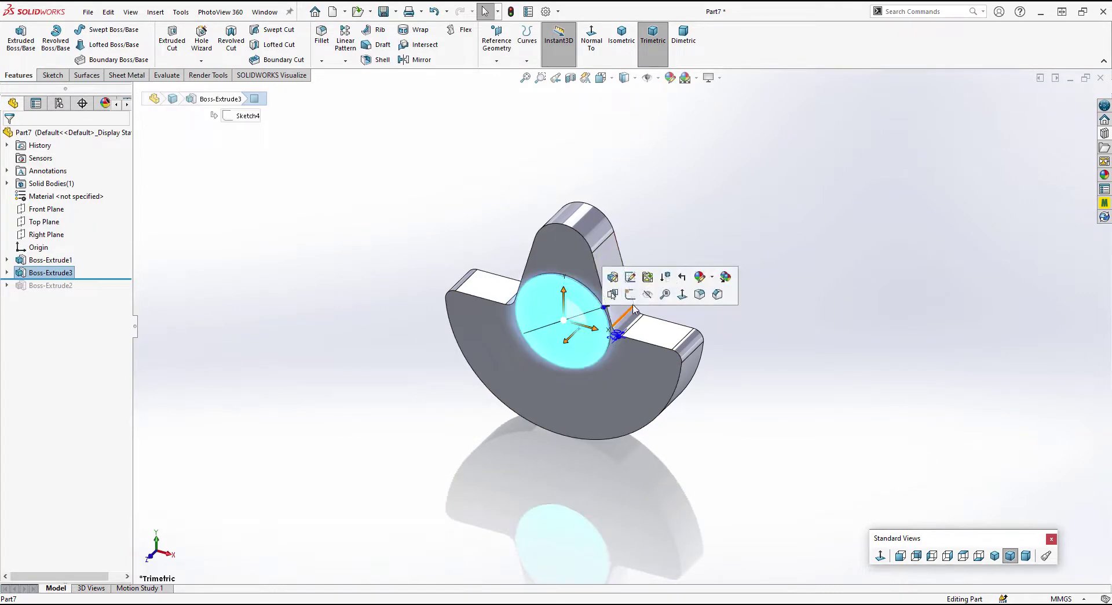
Sketch a 75 mm diameter circle centred on the origin of the disc face
left_click(99, 29)
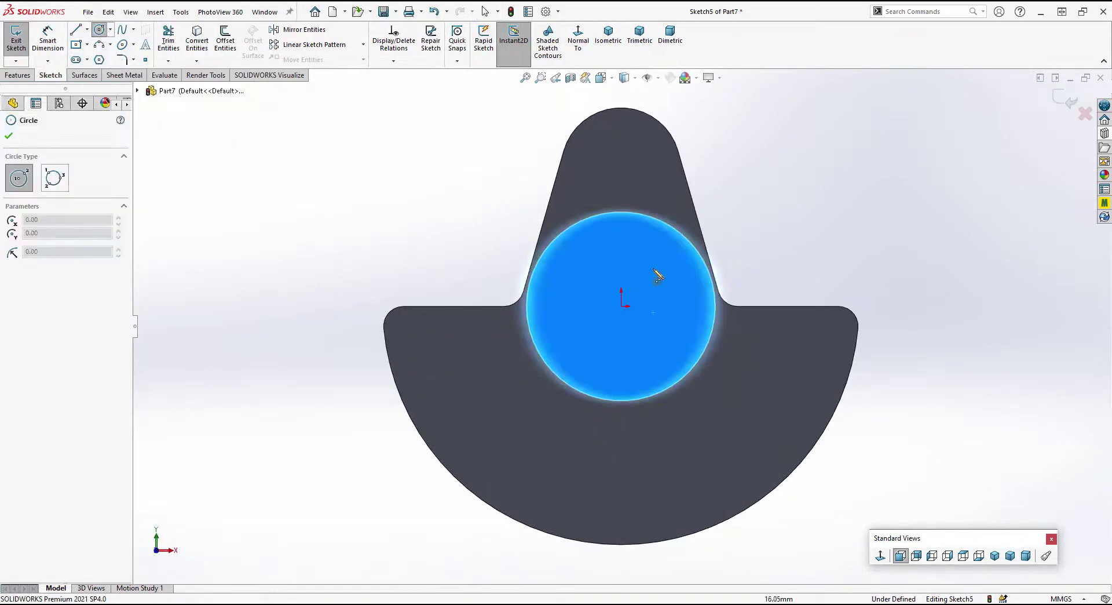
left_click(621, 306)
left_click(674, 361)
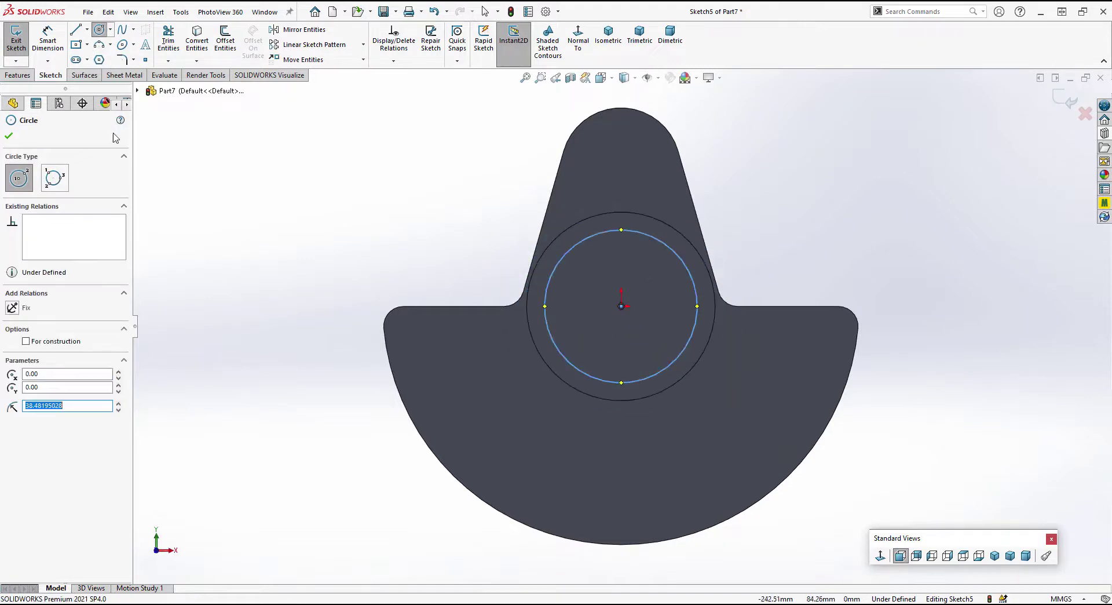
left_click(64, 44)
left_click(679, 257)
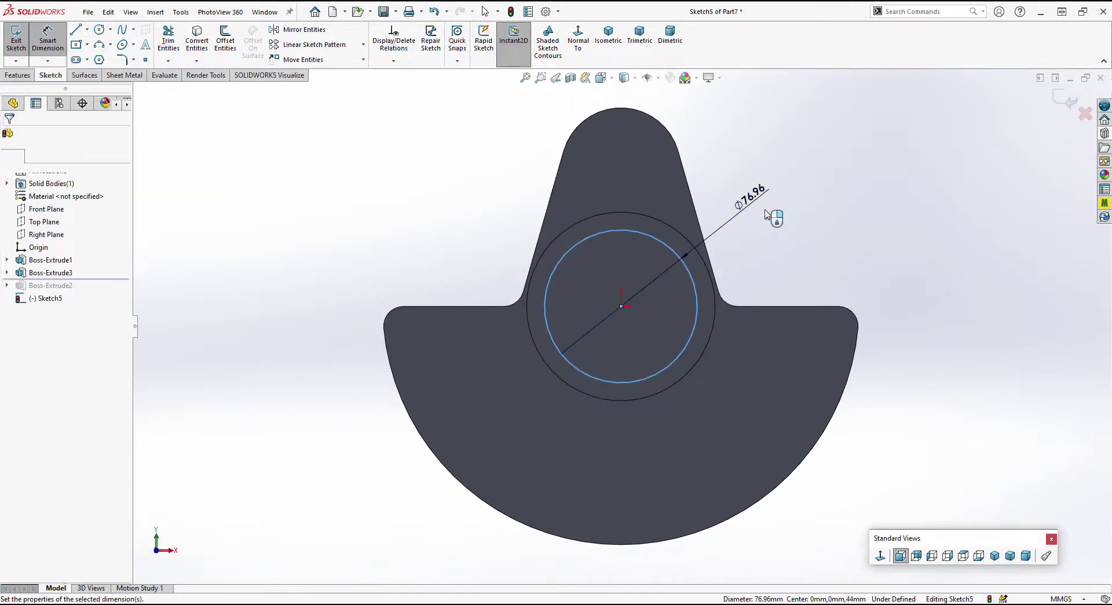
left_click(765, 214)
type("75")
key("Return")
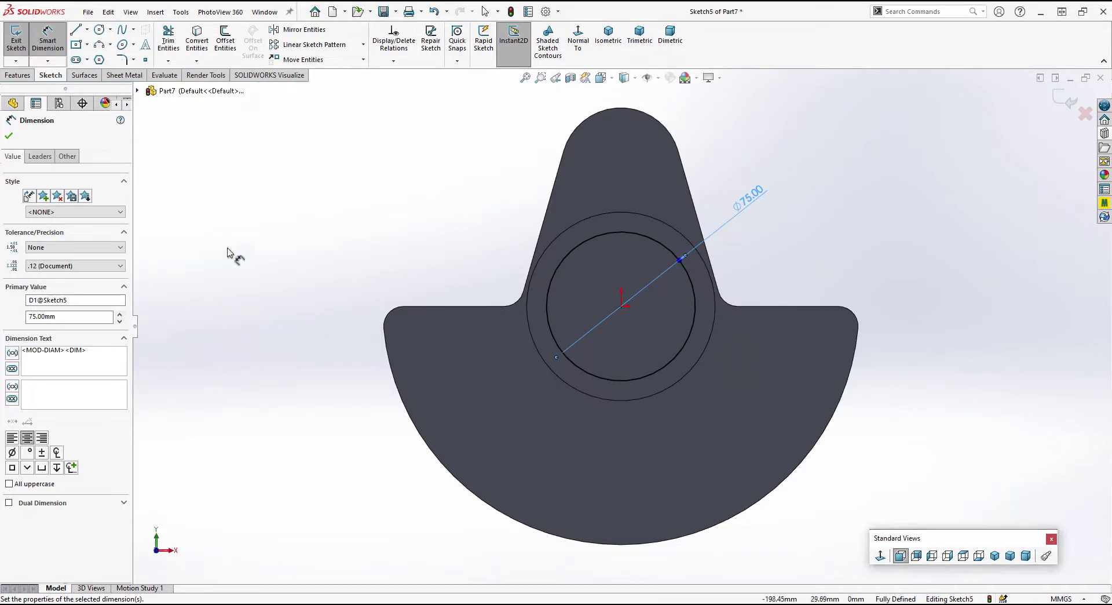
left_click(9, 136)
Extrude the 75 mm circle 65 mm as a boss
left_click(18, 75)
left_click(20, 39)
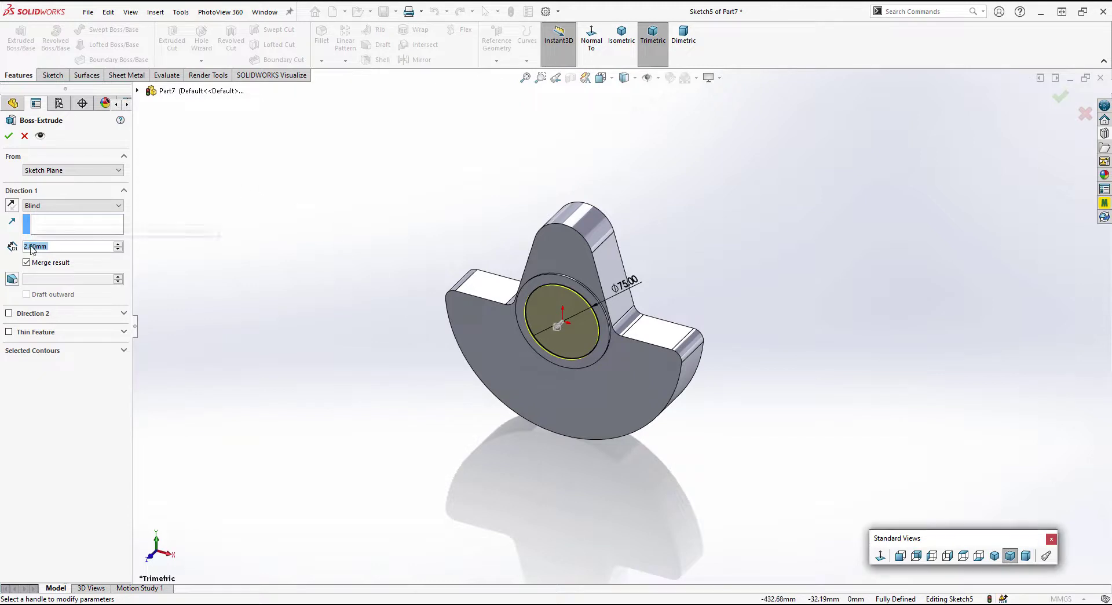
type("2405")
key("Return")
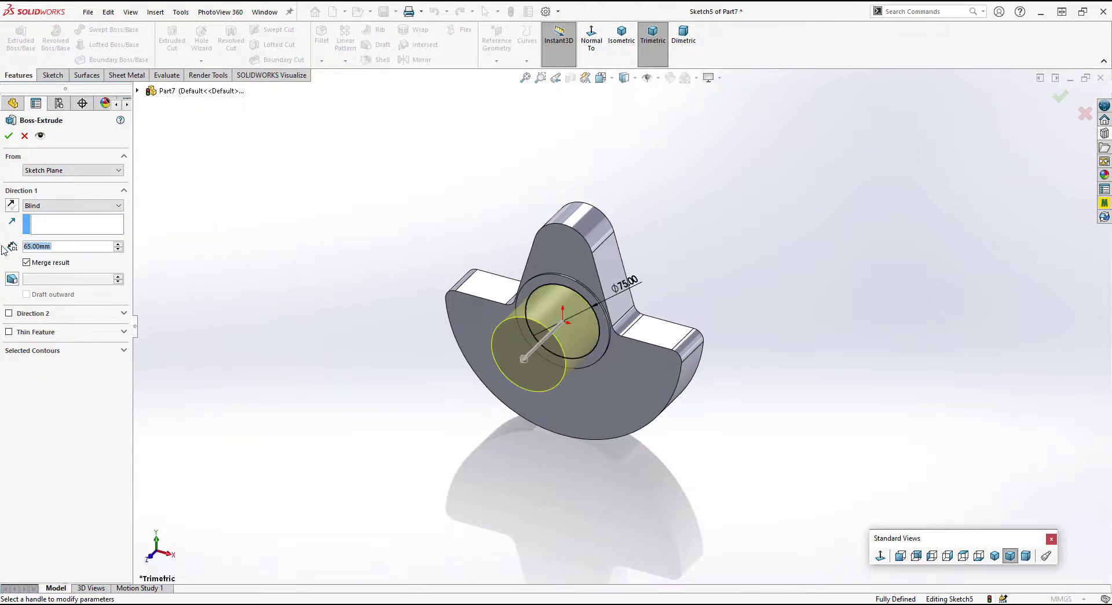
left_click(8, 135)
Sketch a 60 mm diameter circle centred on the cylinder's end face
left_click(527, 361)
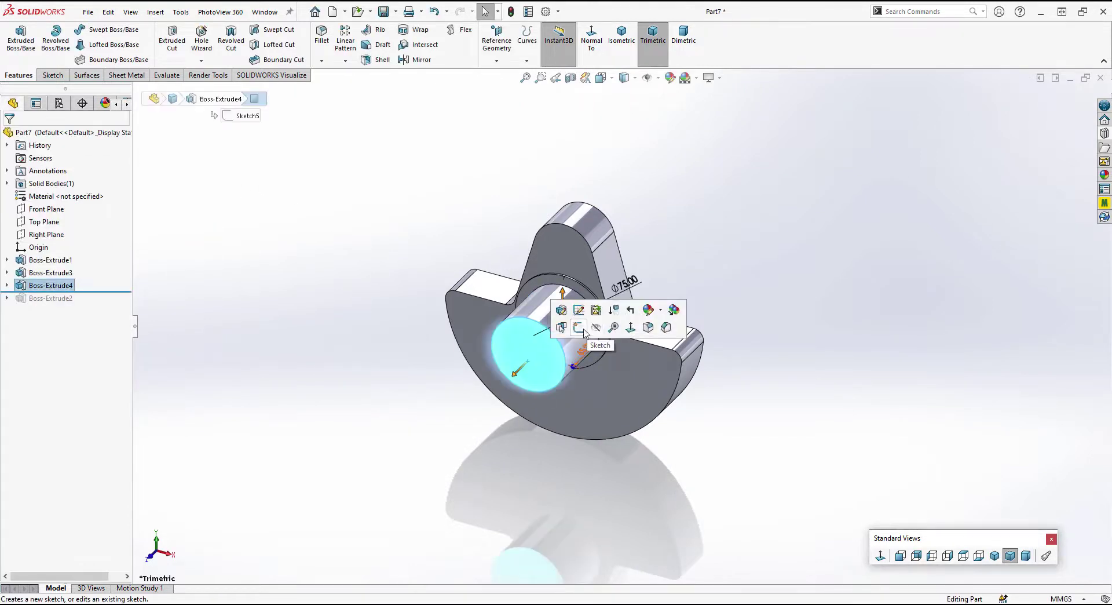
left_click(571, 329)
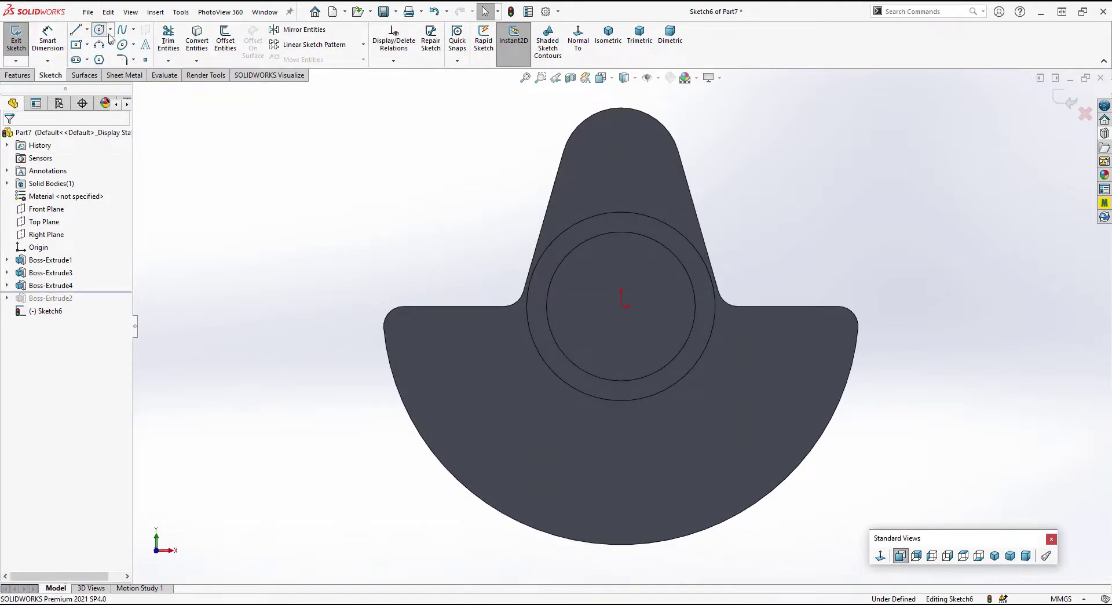
left_click(101, 30)
left_click(621, 303)
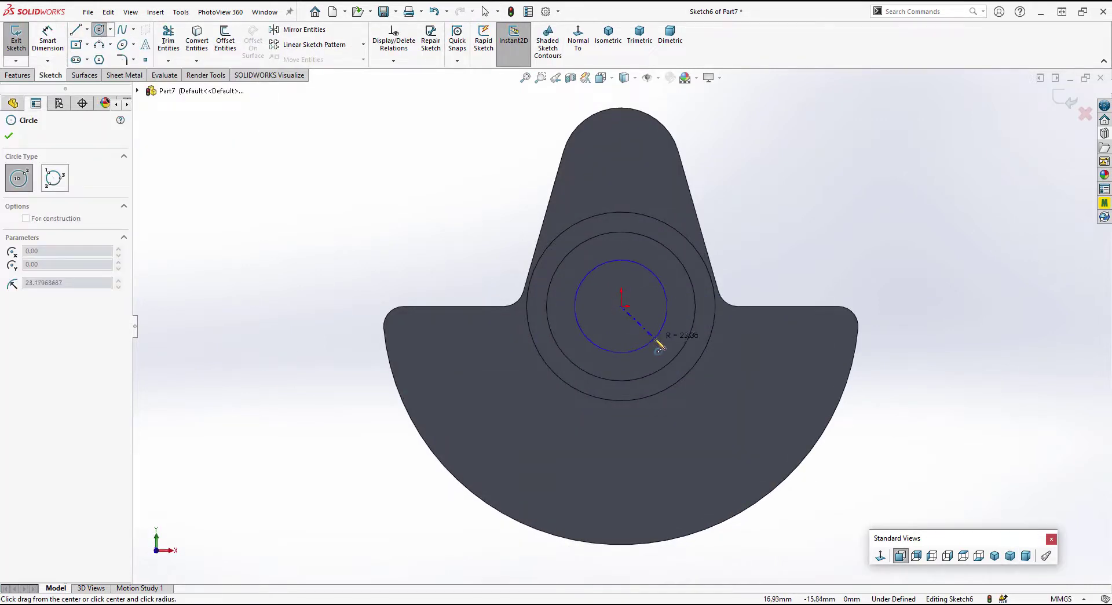
left_click(661, 346)
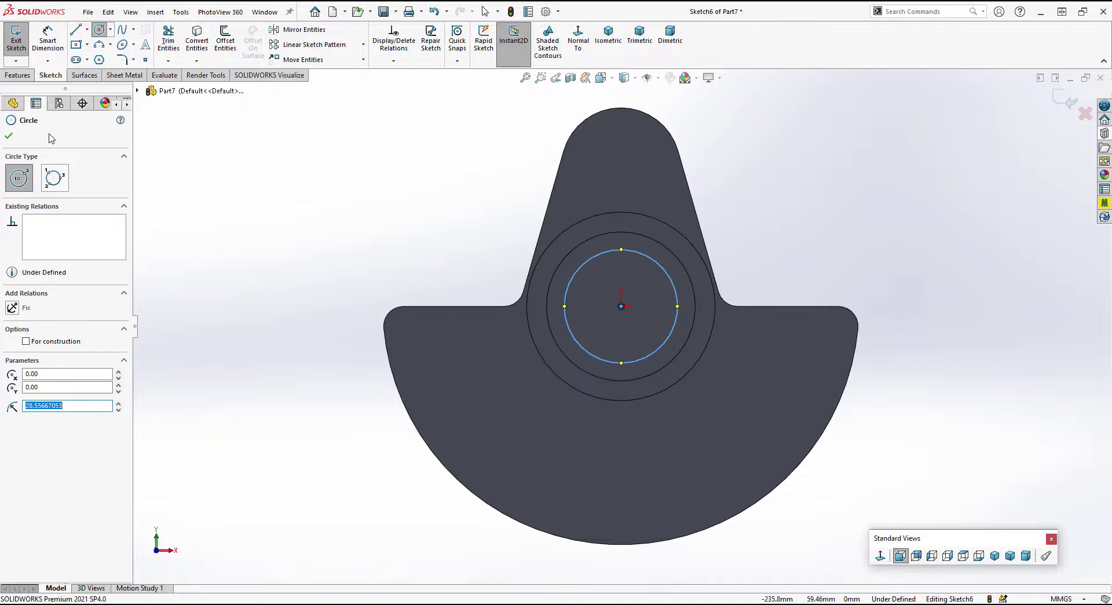
left_click(51, 54)
left_click(672, 272)
left_click(791, 206)
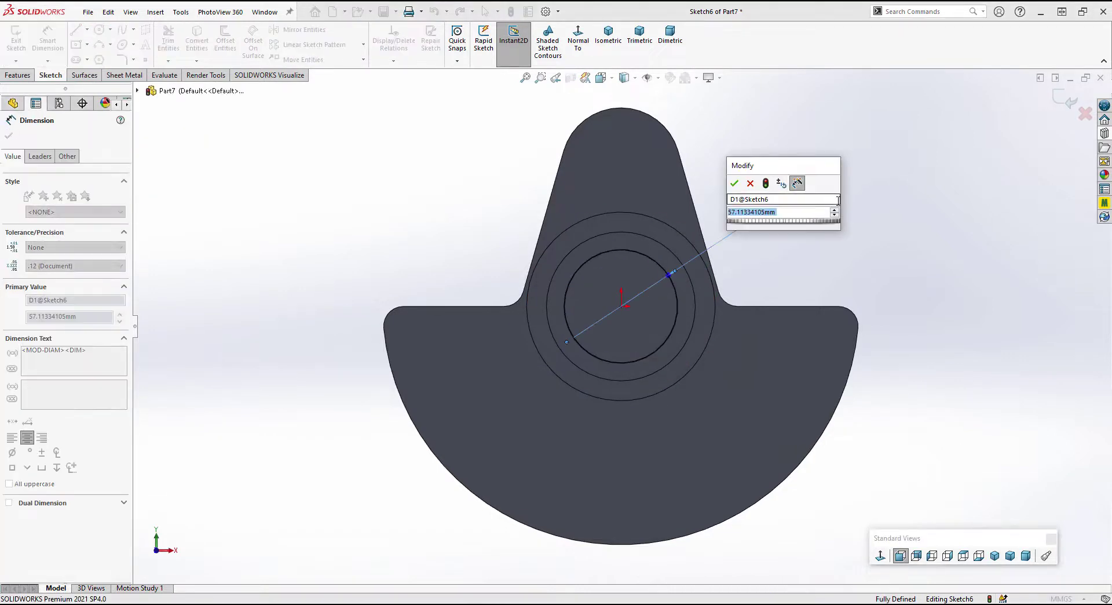
type("60")
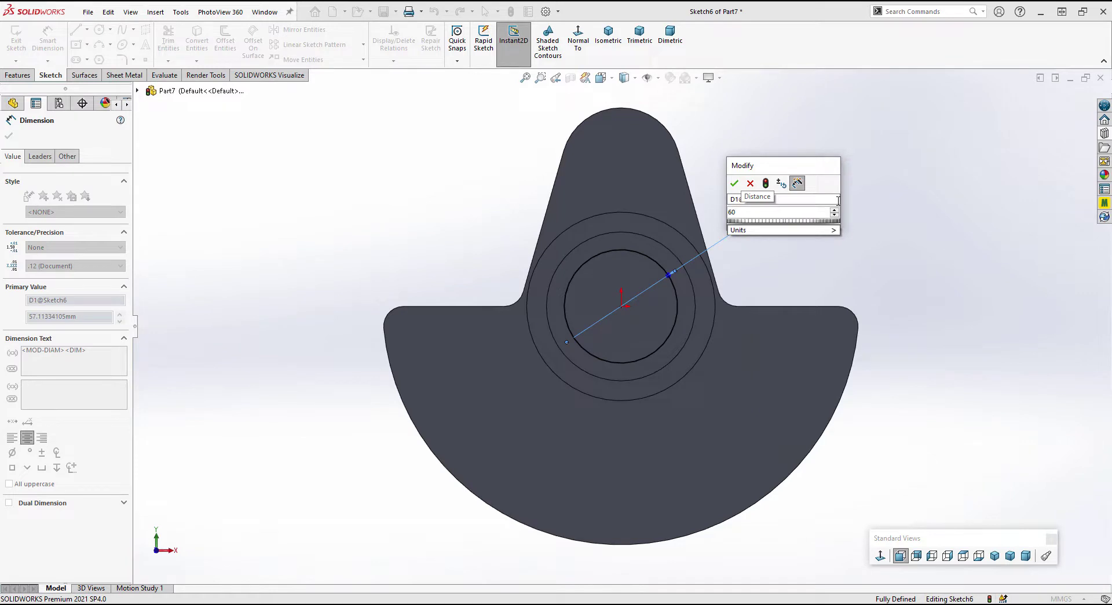
key("Return")
left_click(9, 136)
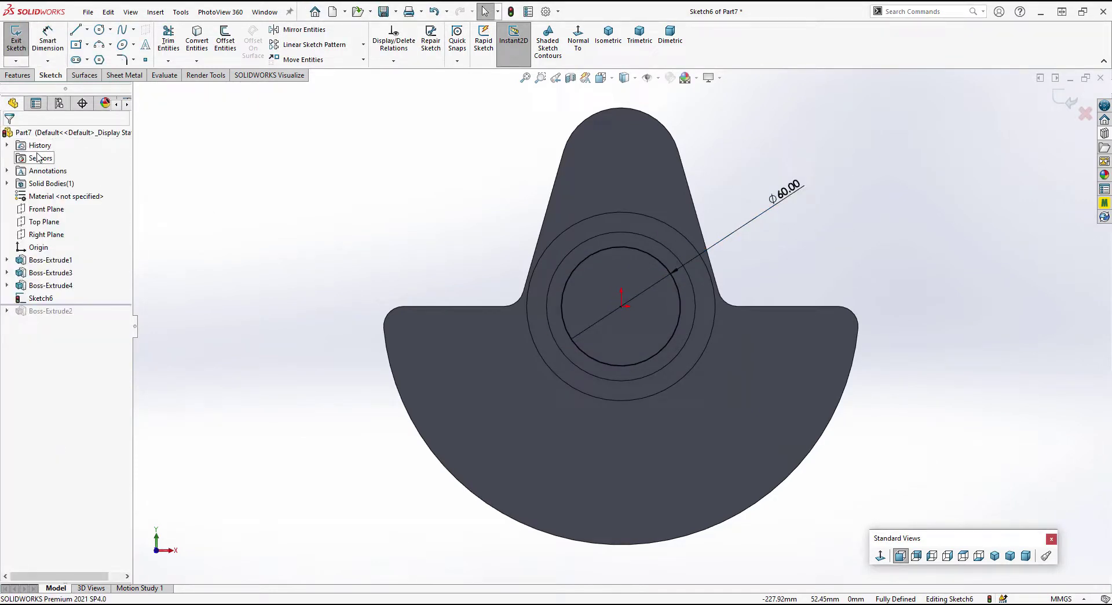
Extrude the 60 mm circle 6 mm as a boss
left_click(17, 75)
left_click(21, 36)
left_click(40, 246)
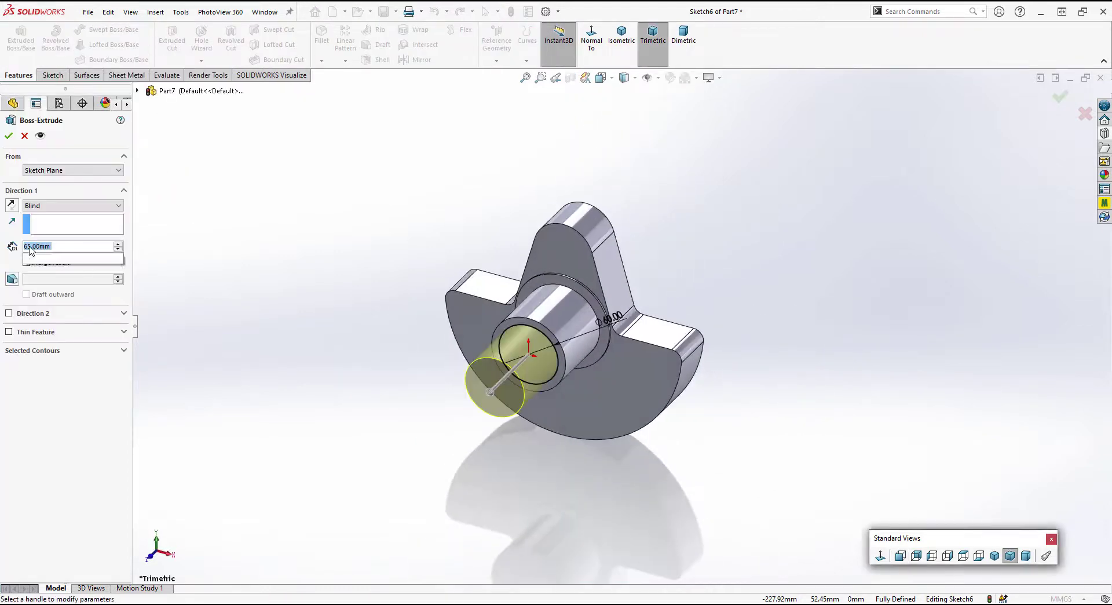
type("6")
key("Return")
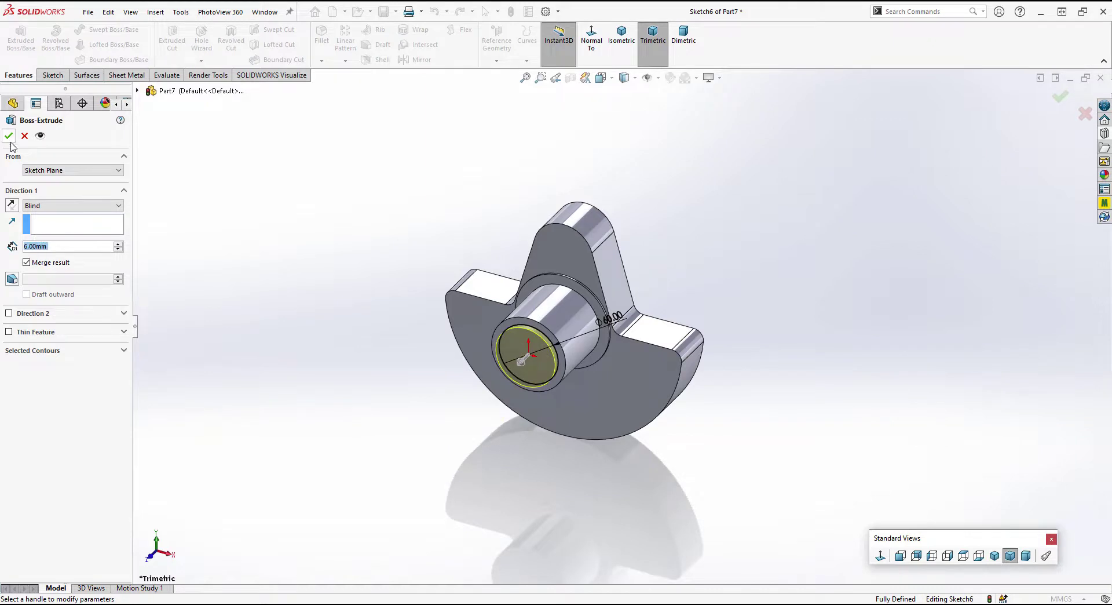
left_click(9, 135)
left_click(531, 360)
Sketch a 42 mm diameter circle centred on the boss end face
left_click(591, 300)
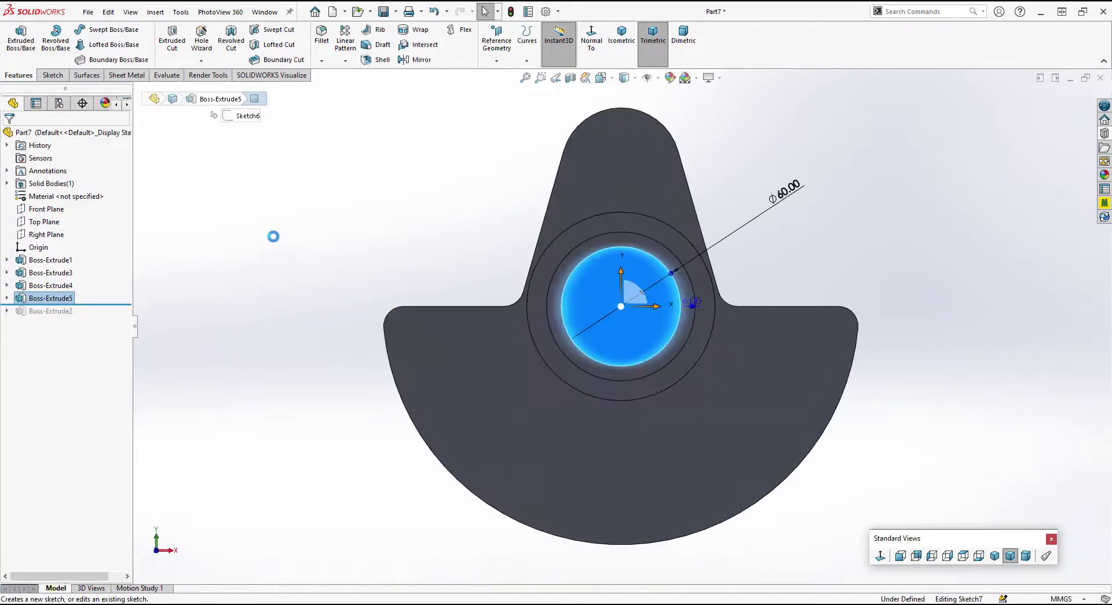
key("c")
left_click(622, 306)
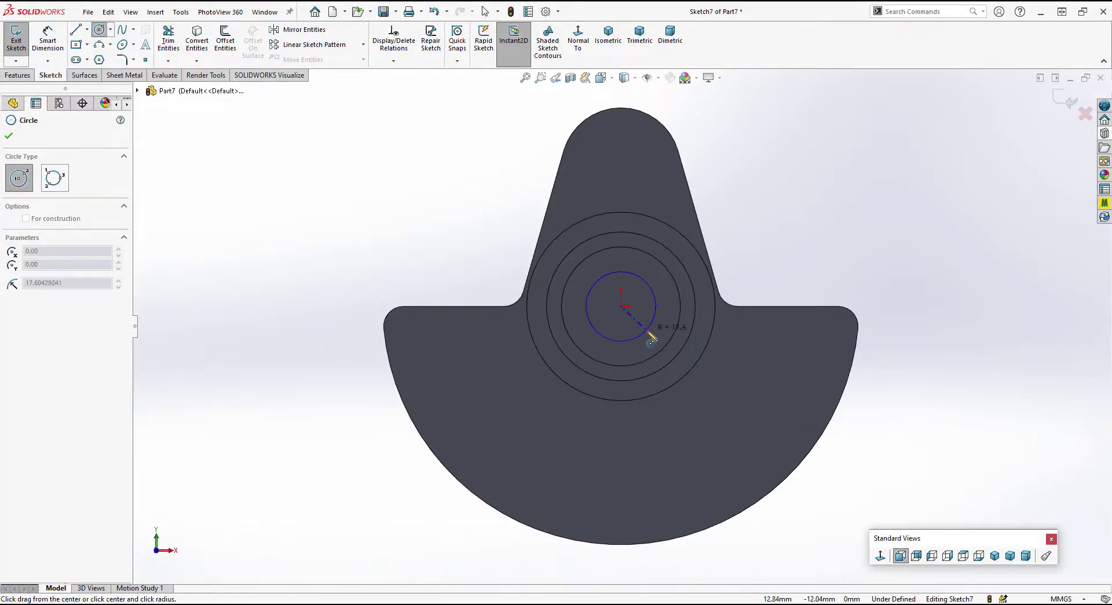
left_click(647, 329)
key("d")
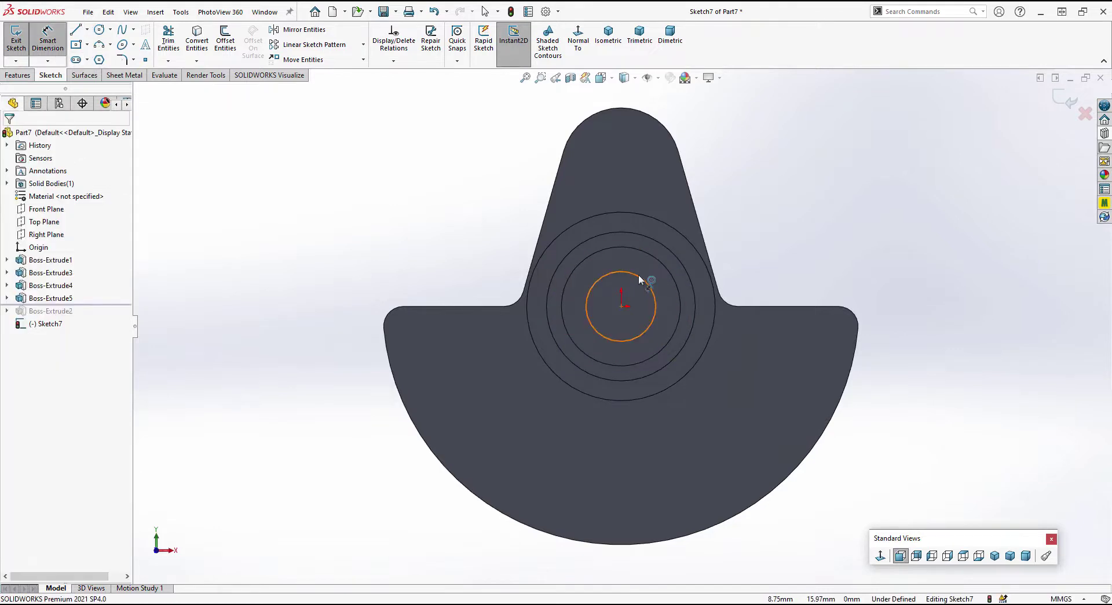
left_click(639, 280)
left_click(764, 232)
type("42")
key("Return")
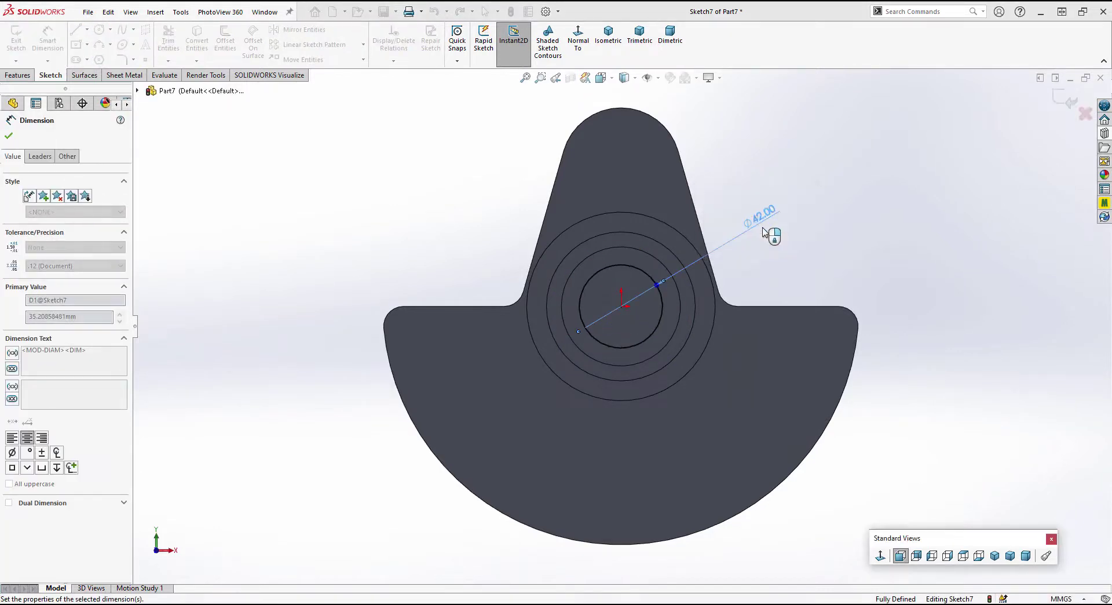
key("Escape")
key("Escape")
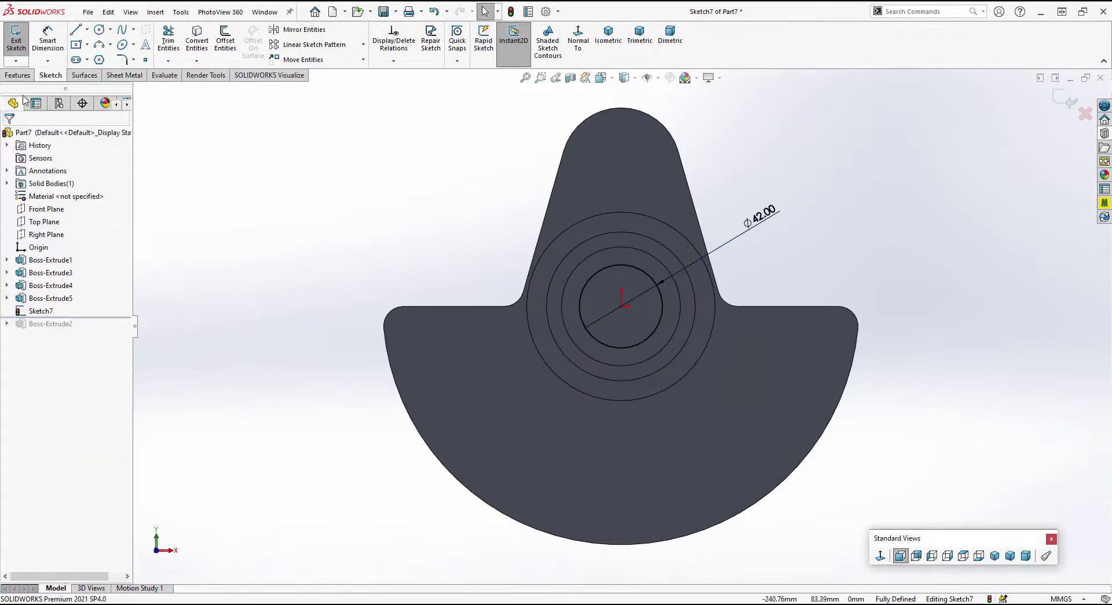
Extrude the 42 mm circle 58 mm into the shaft
left_click(17, 75)
left_click(21, 40)
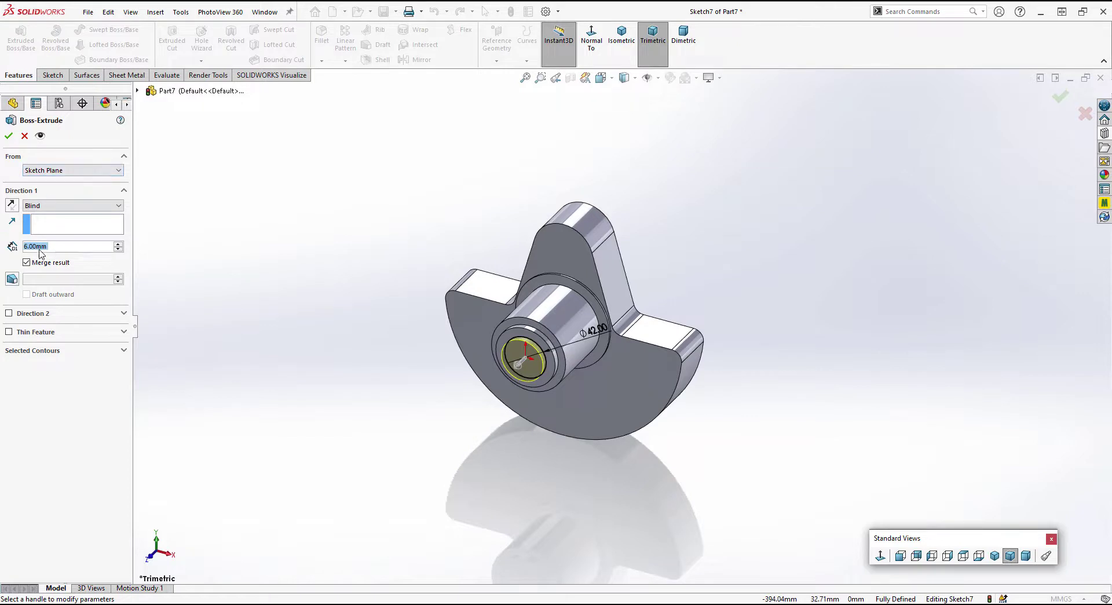
type("60")
key("Return")
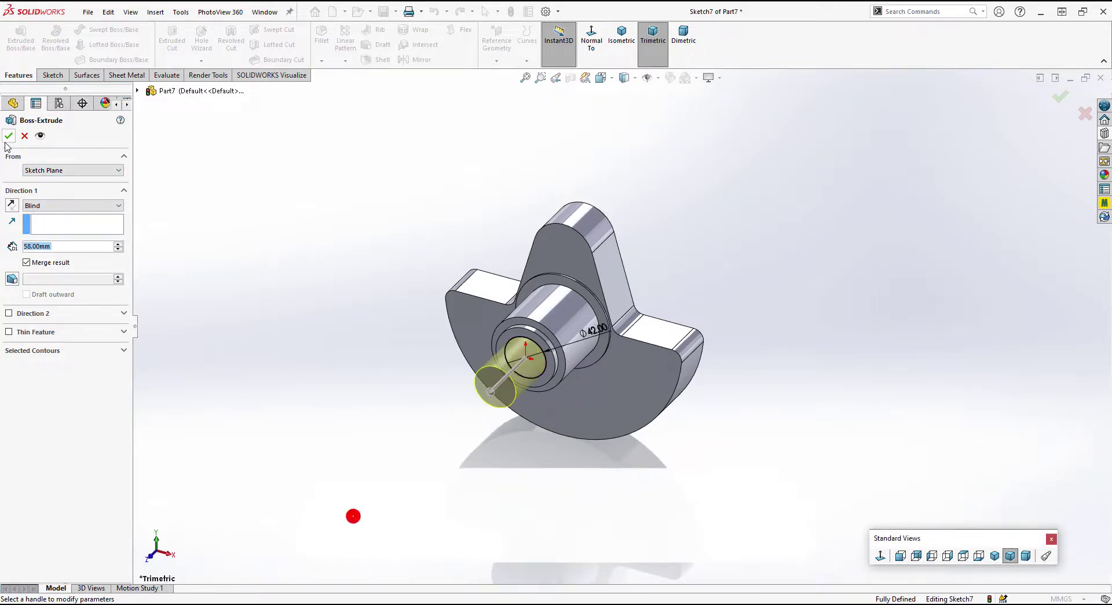
key("Return")
left_click(551, 369)
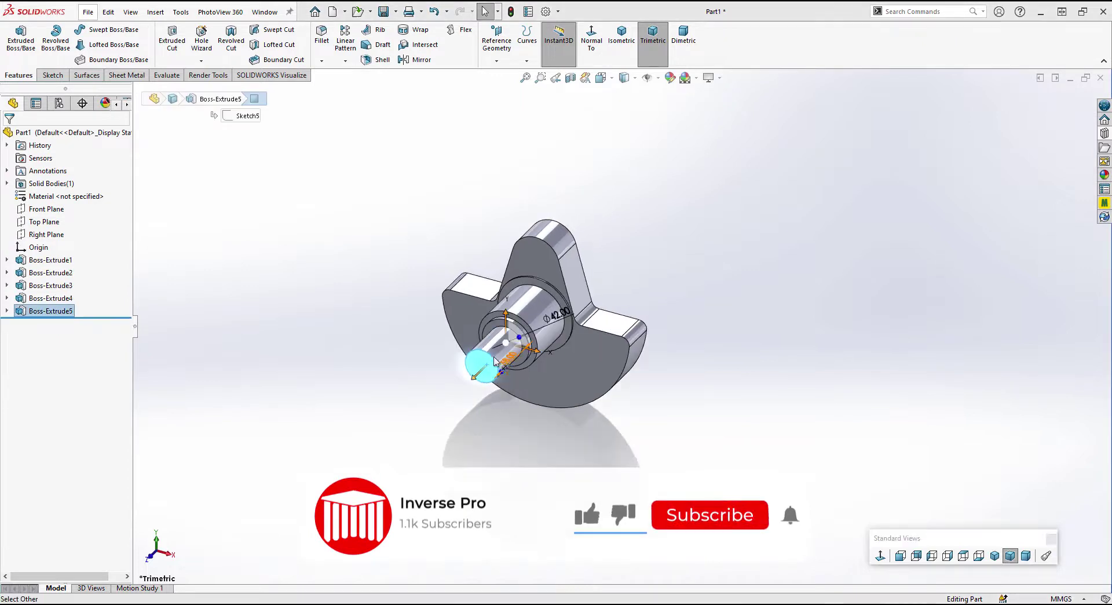
Start a sketch on the shaft end face with a vertical line up from the centre
right_click(487, 366)
left_click(522, 302)
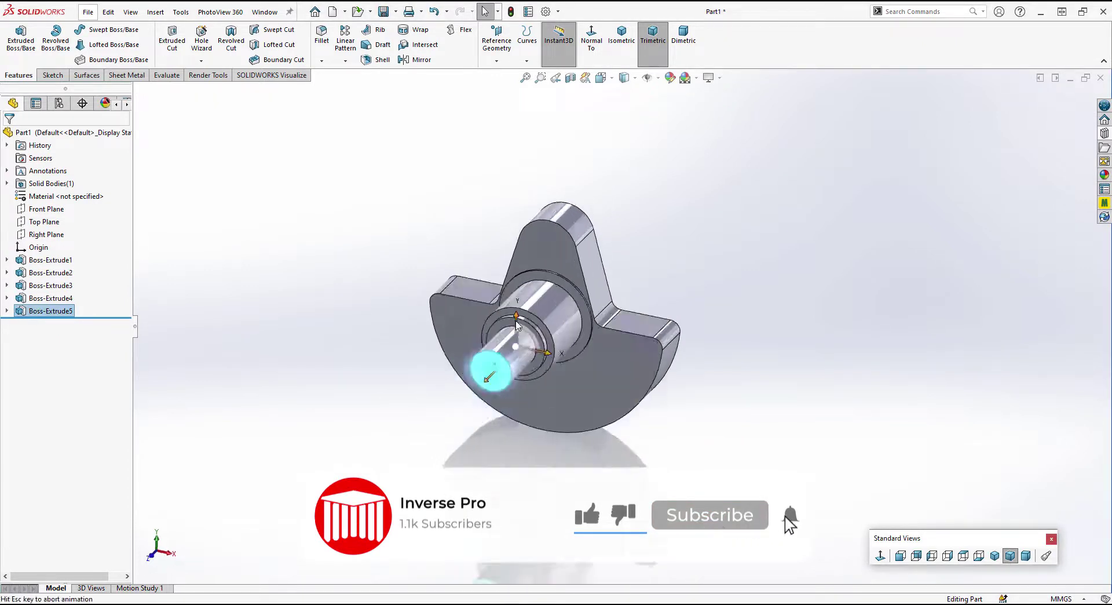
left_click(645, 272)
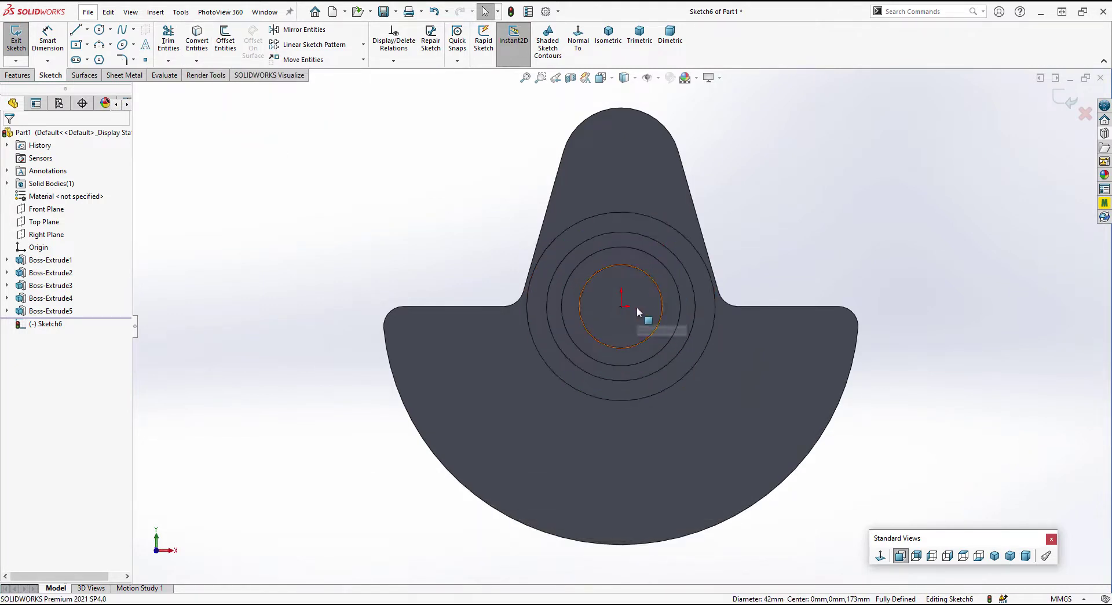
scroll(637, 310, "down", 3)
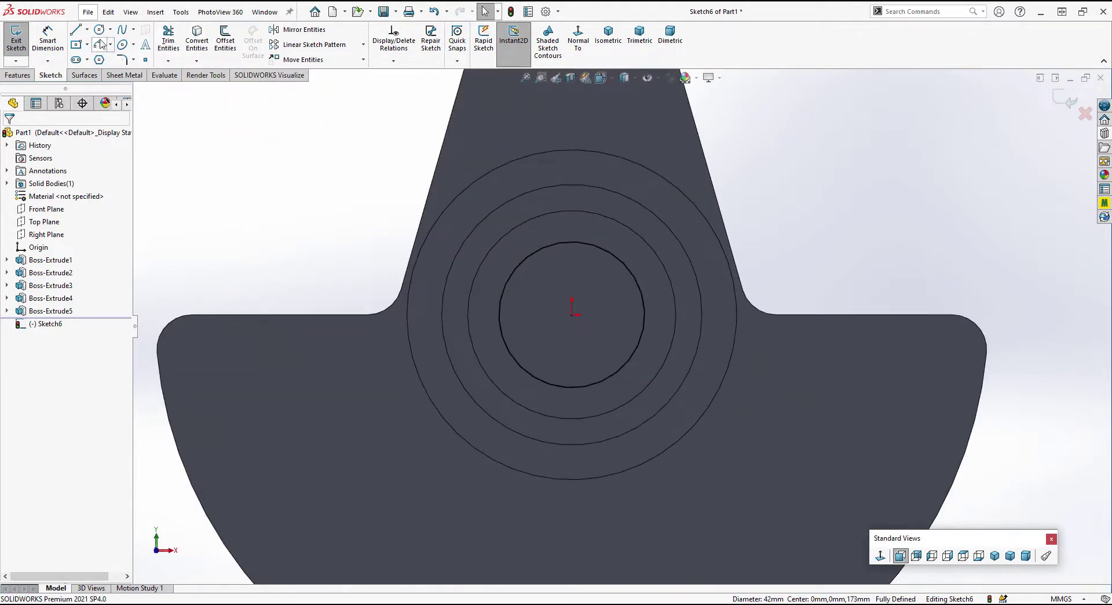
left_click(75, 29)
left_click(571, 315)
left_click(572, 174)
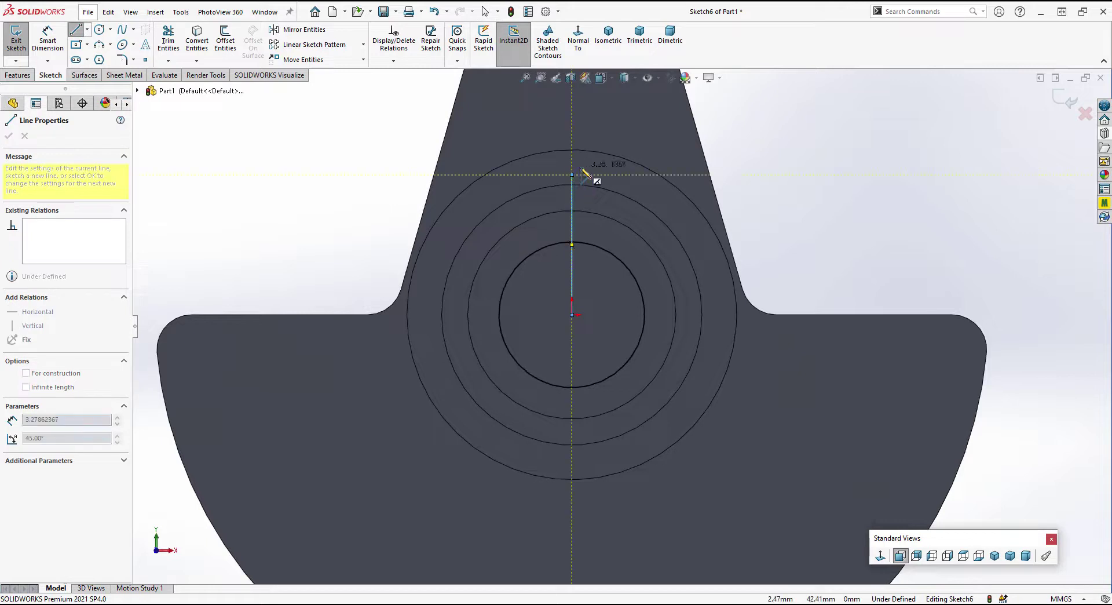
key("Escape")
left_click(572, 196)
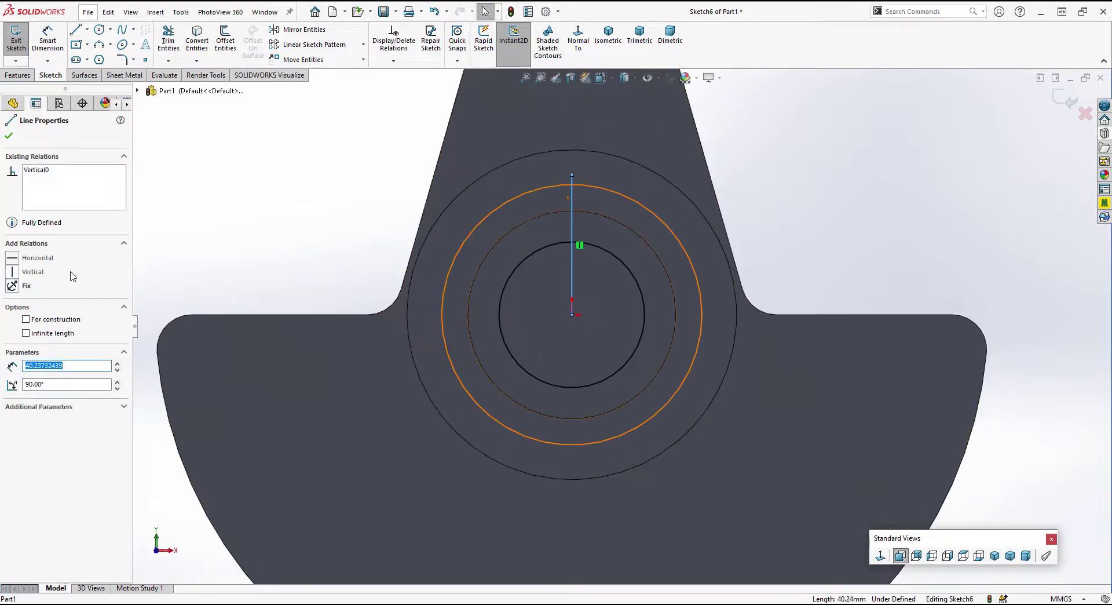
Add a 4 mm diameter circle centred where the line meets the shaft's top edge
left_click(99, 29)
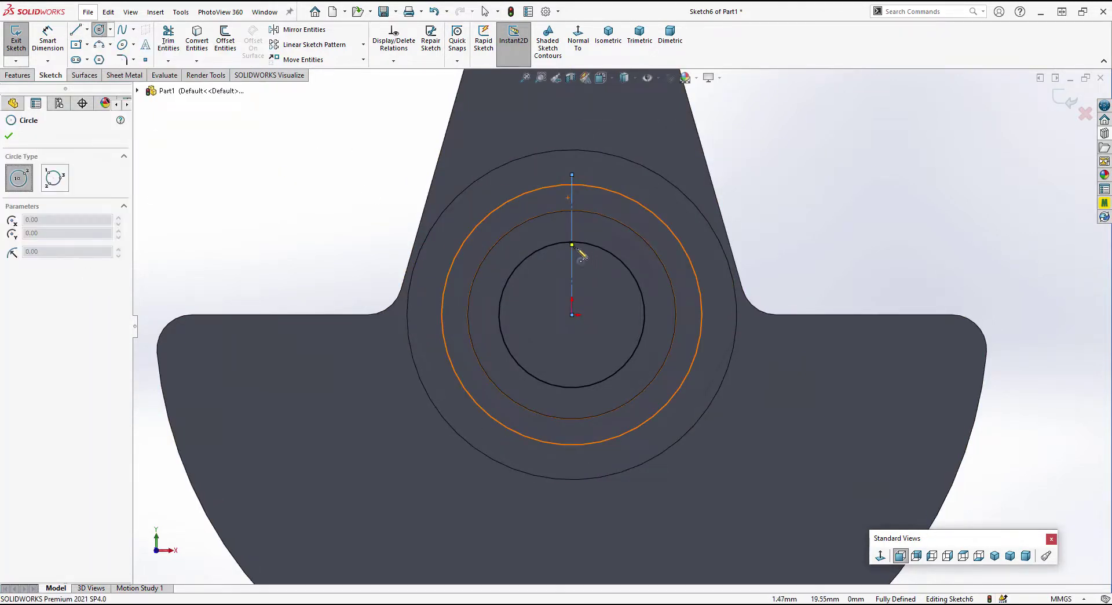
scroll(591, 259, "down", 2)
scroll(588, 254, "down", 1)
left_click(565, 251)
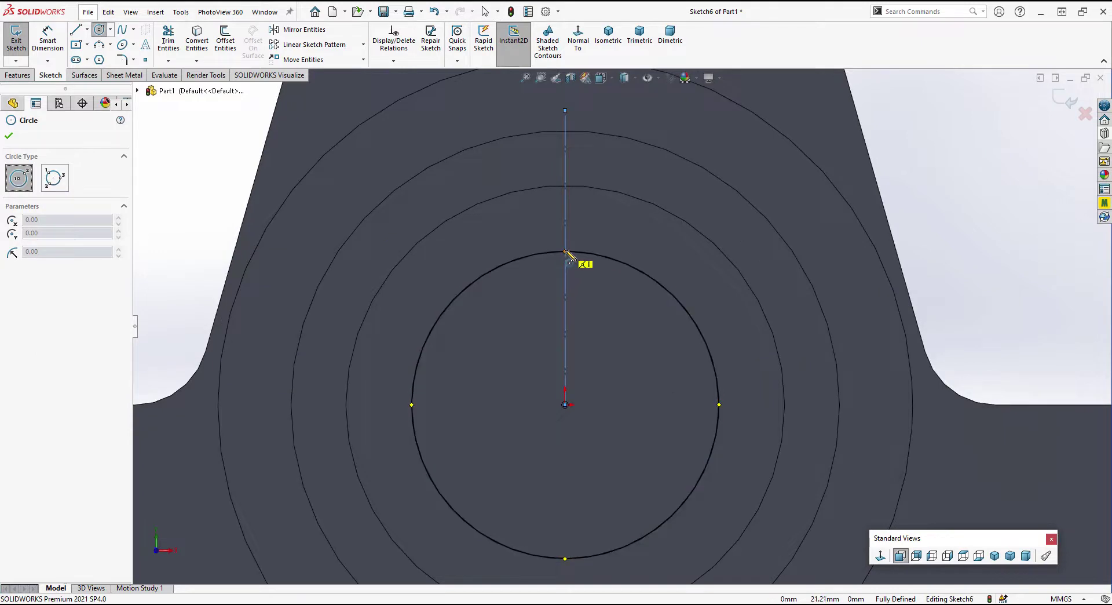
left_click(594, 273)
left_click(48, 37)
left_click(600, 230)
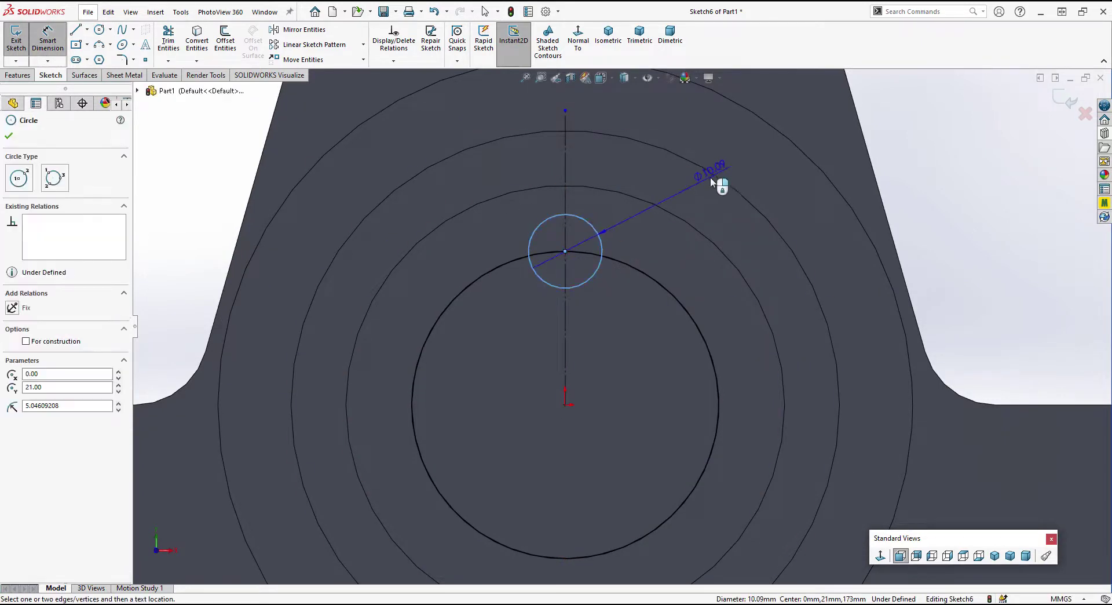
left_click(688, 185)
type("4")
key("Return")
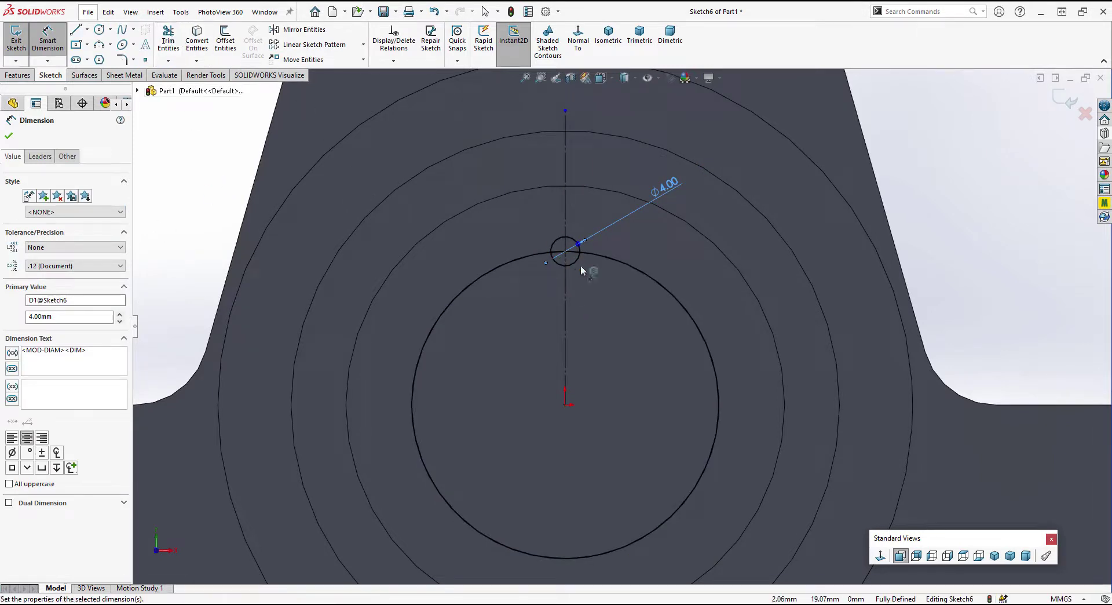
scroll(585, 269, "down", 3)
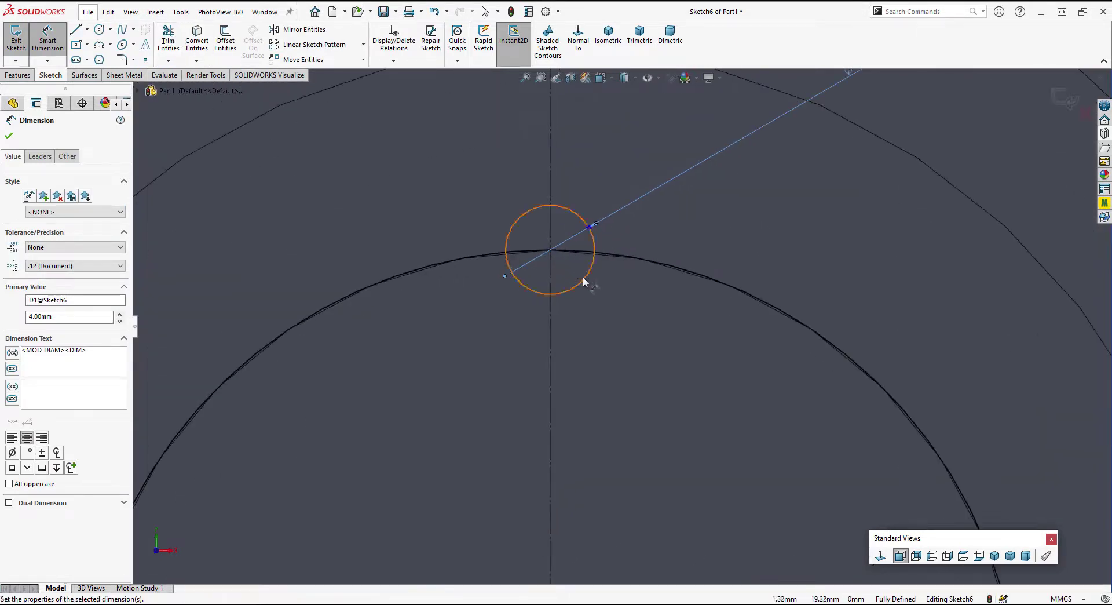
left_click(496, 194)
left_click(169, 37)
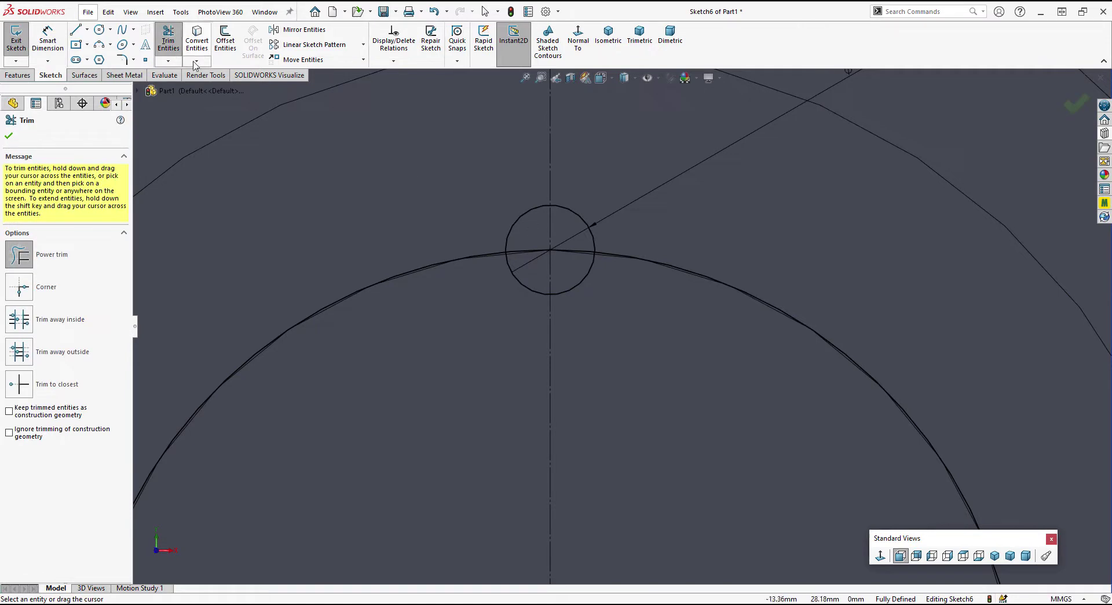
Trim the 4 mm circle into a half-circle notch on the shaft edge
left_click_drag(445, 307, 409, 272)
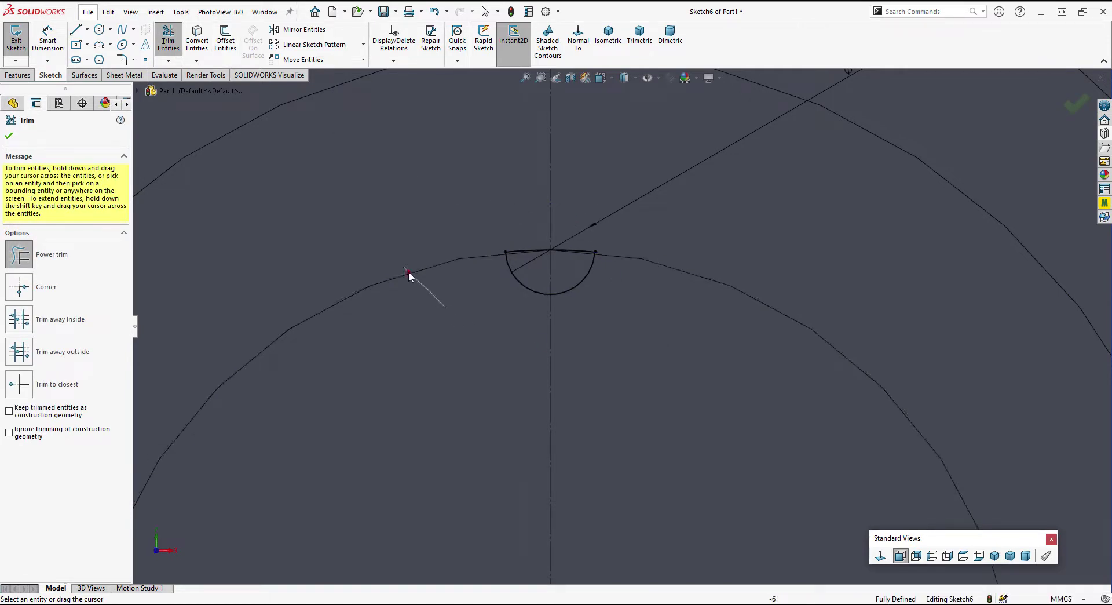
left_click(8, 137)
left_click(85, 75)
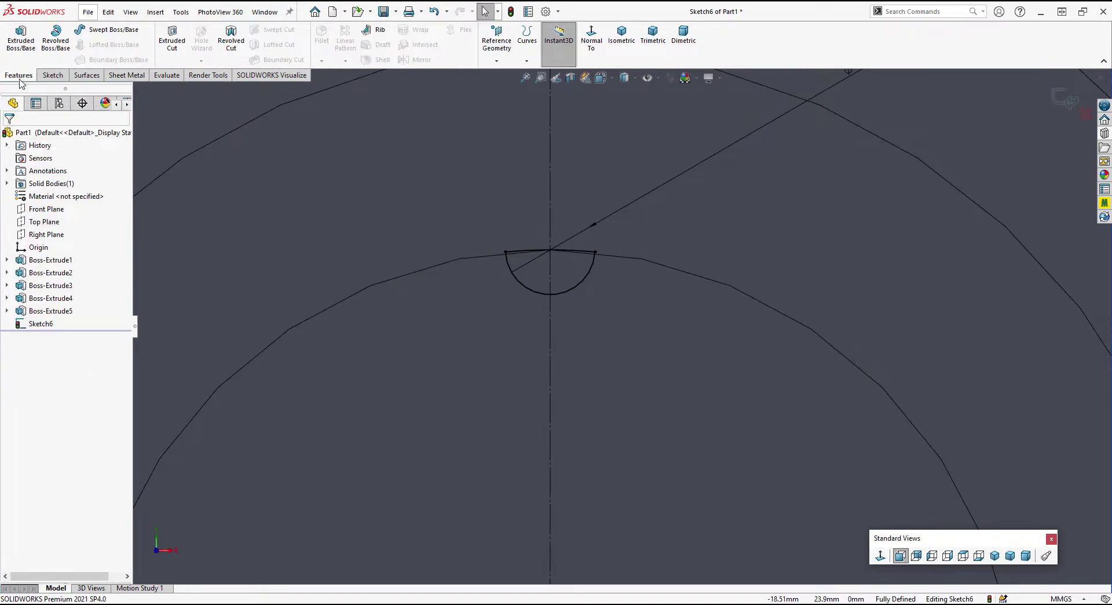
left_click(51, 76)
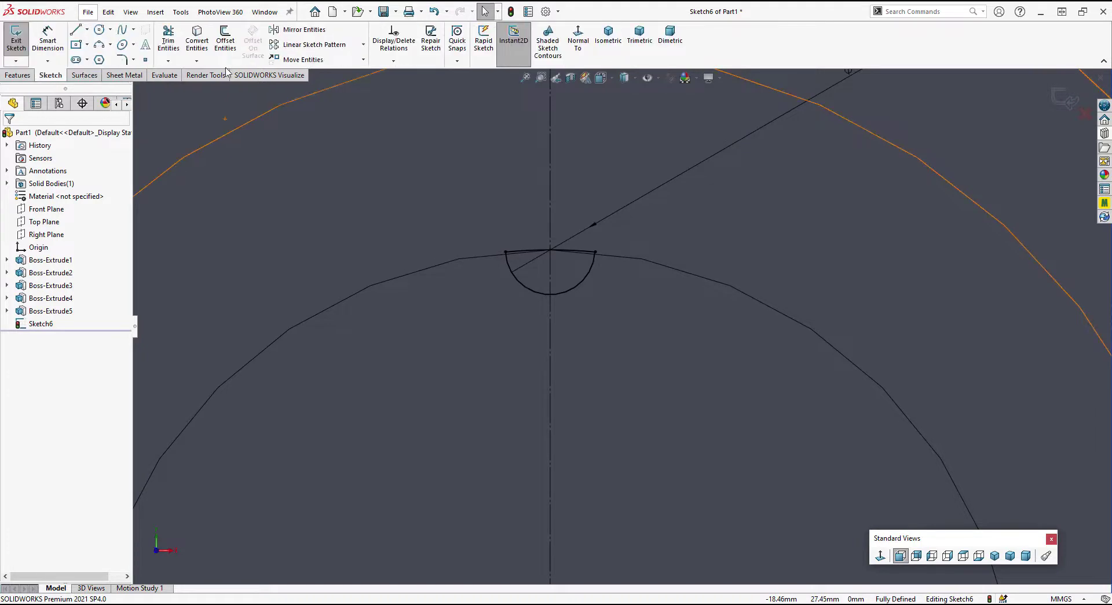
Circular-pattern the notch arcs 20 times over 360° about the shaft centre
left_click(363, 45)
left_click(307, 75)
scroll(431, 261, "up", 5)
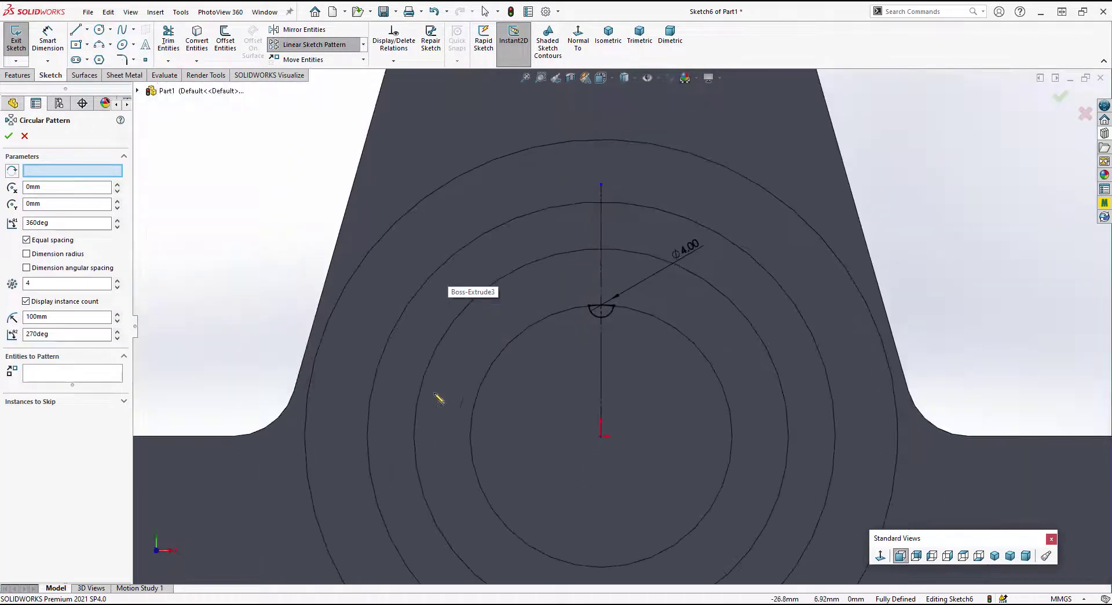
left_click(603, 313)
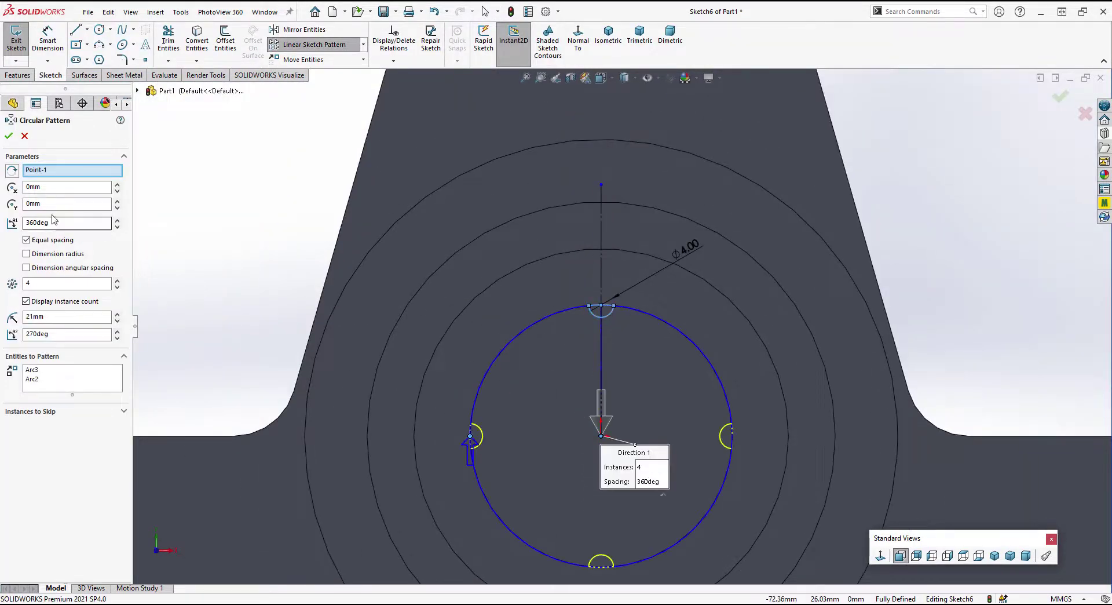
left_click(26, 283)
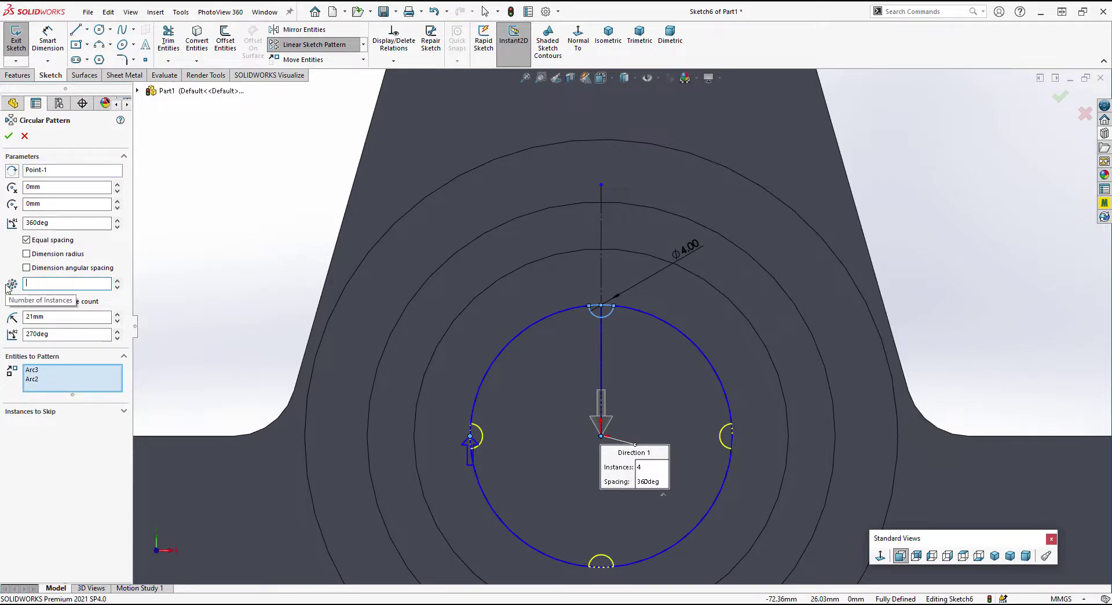
type("20")
left_click(68, 463)
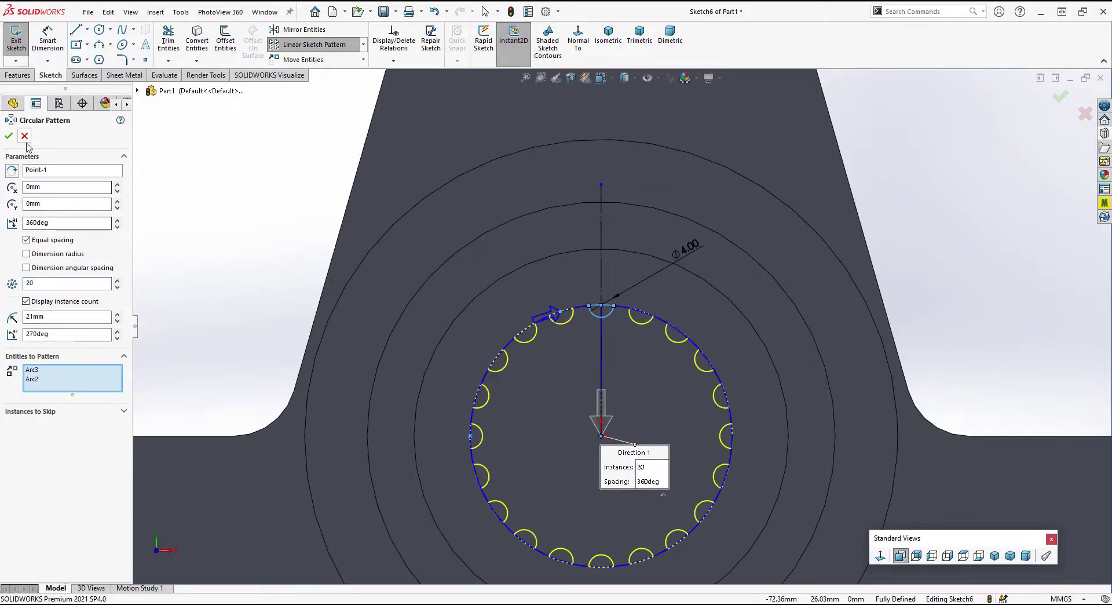
key("Return")
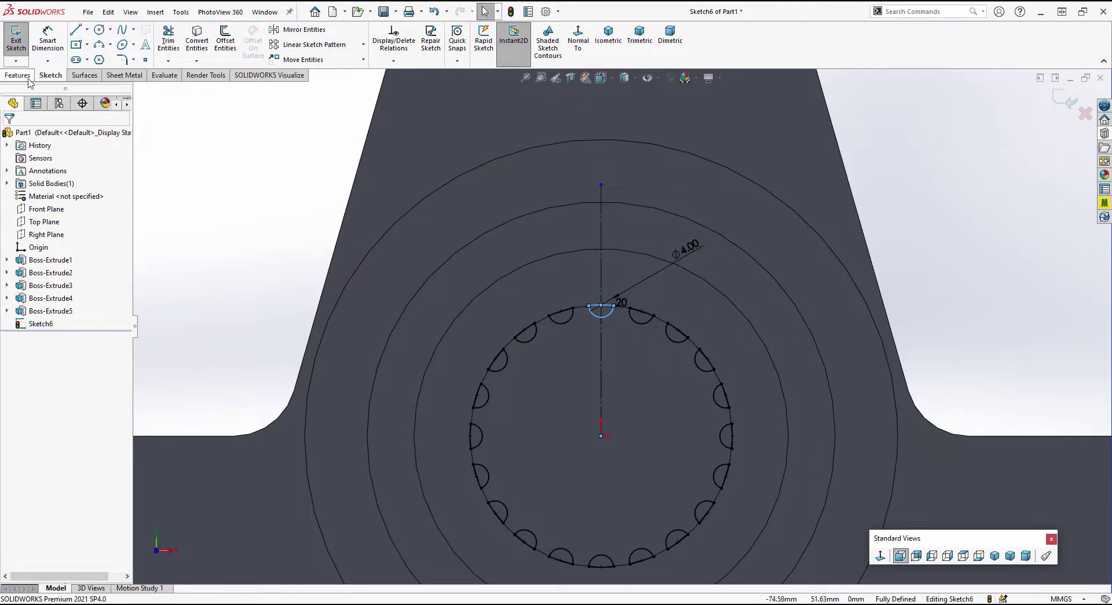
left_click(28, 79)
Extruded-cut the ring of notches blind, 40 mm deep along the shaft end
left_click(173, 41)
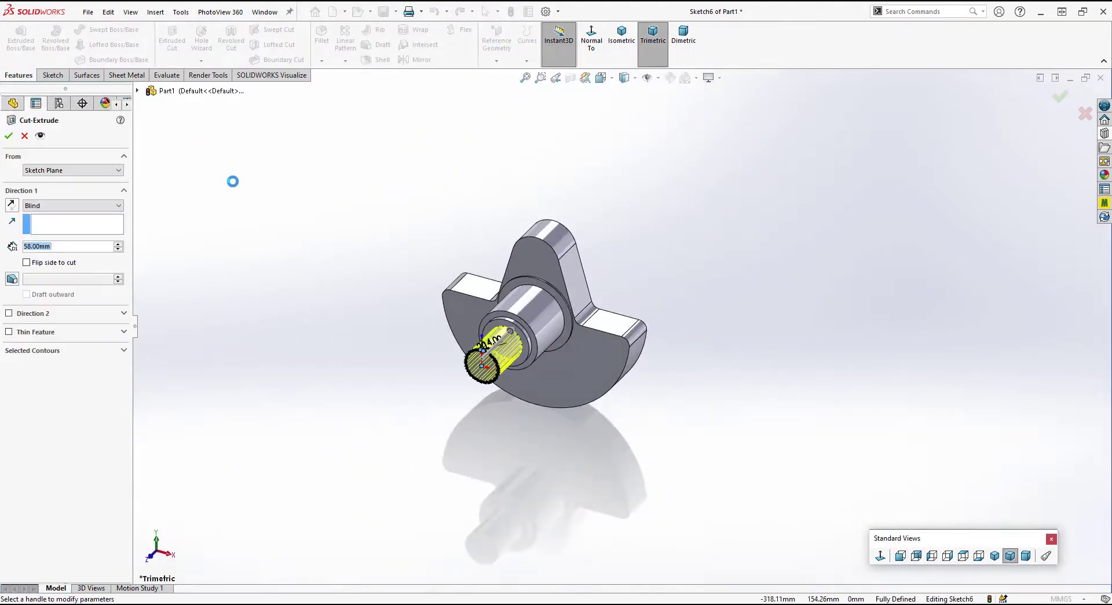
left_click(30, 246)
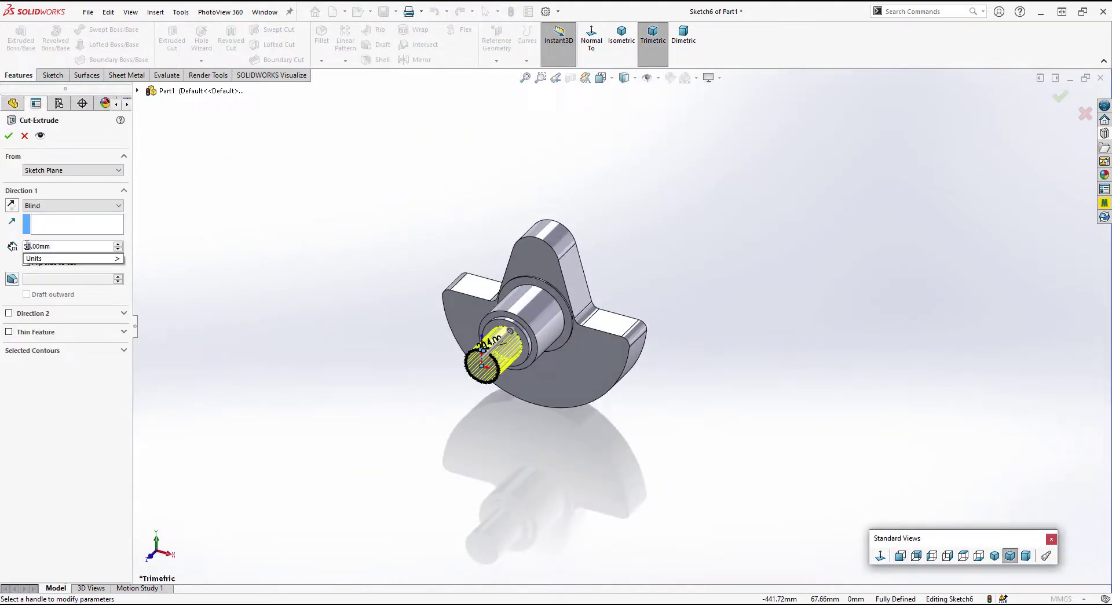
mouse_move(70, 259)
left_click(41, 414)
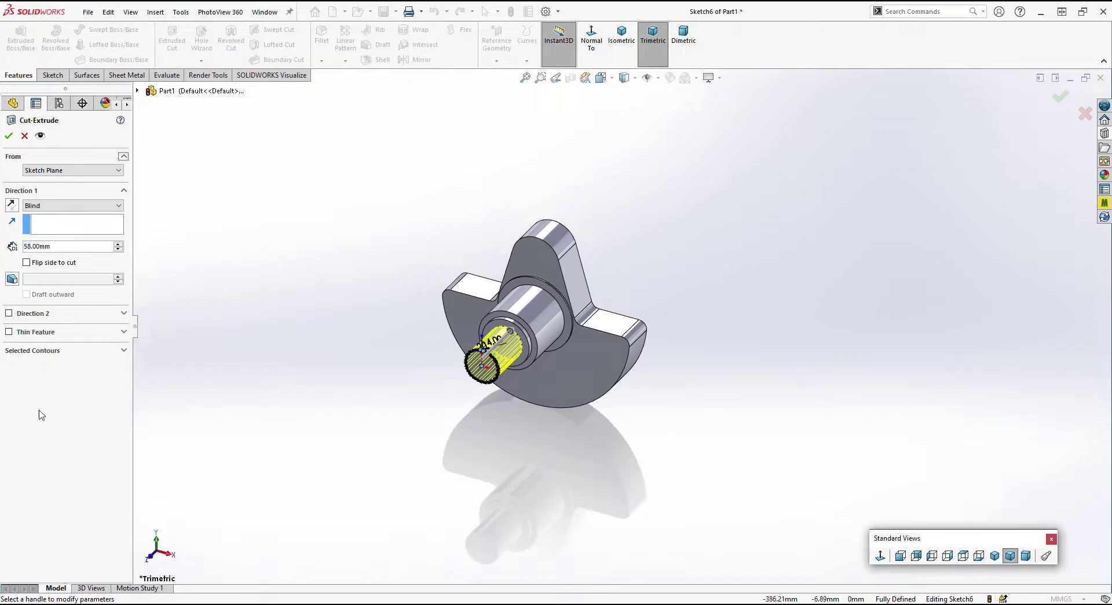
left_click(26, 245)
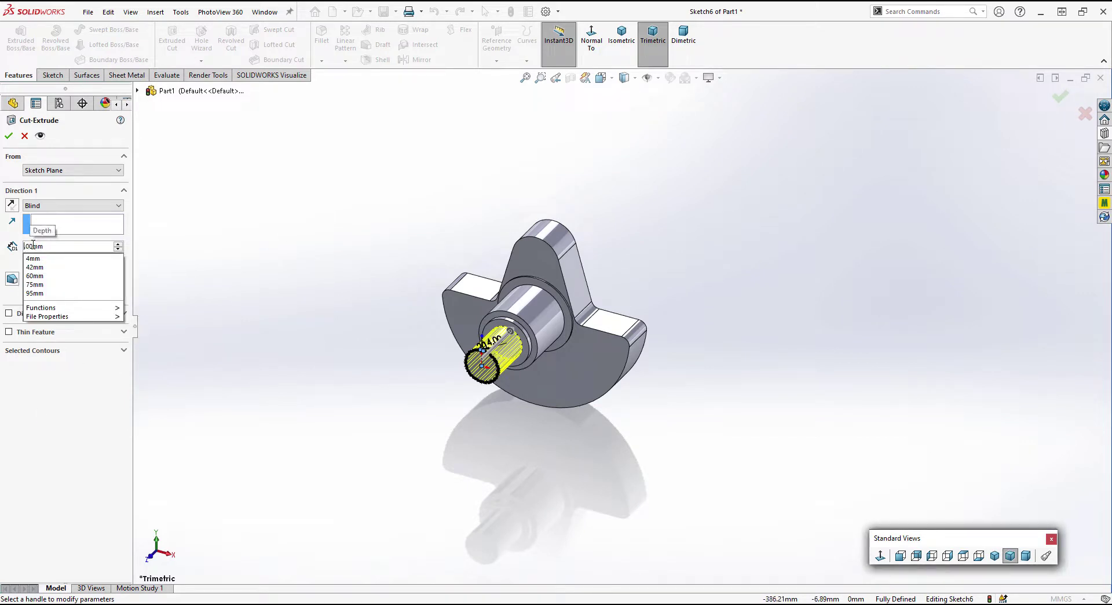
type("100")
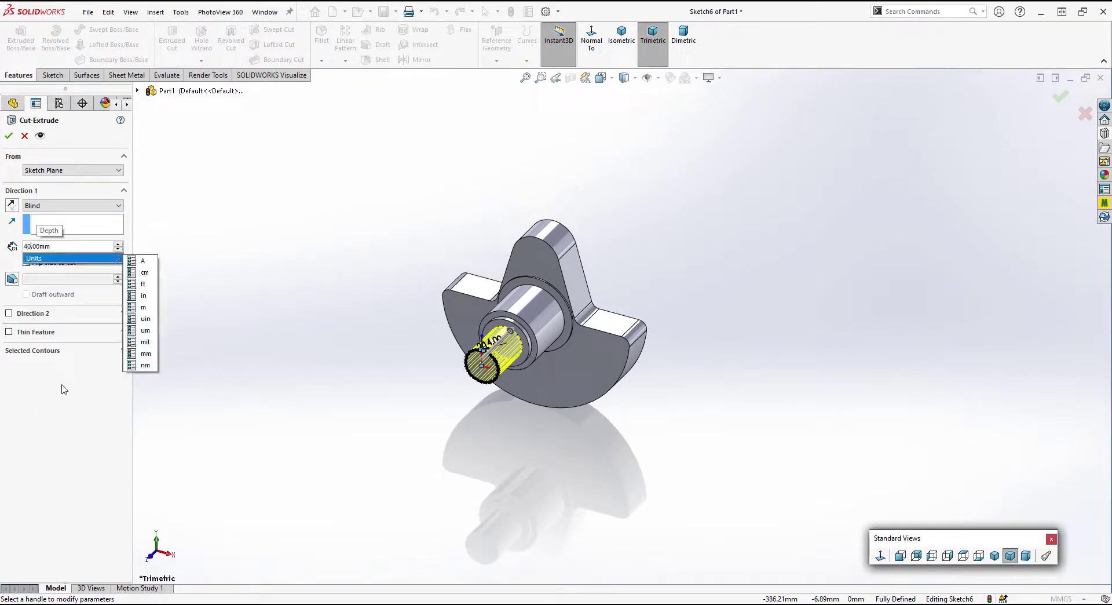
left_click(65, 394)
left_click(7, 137)
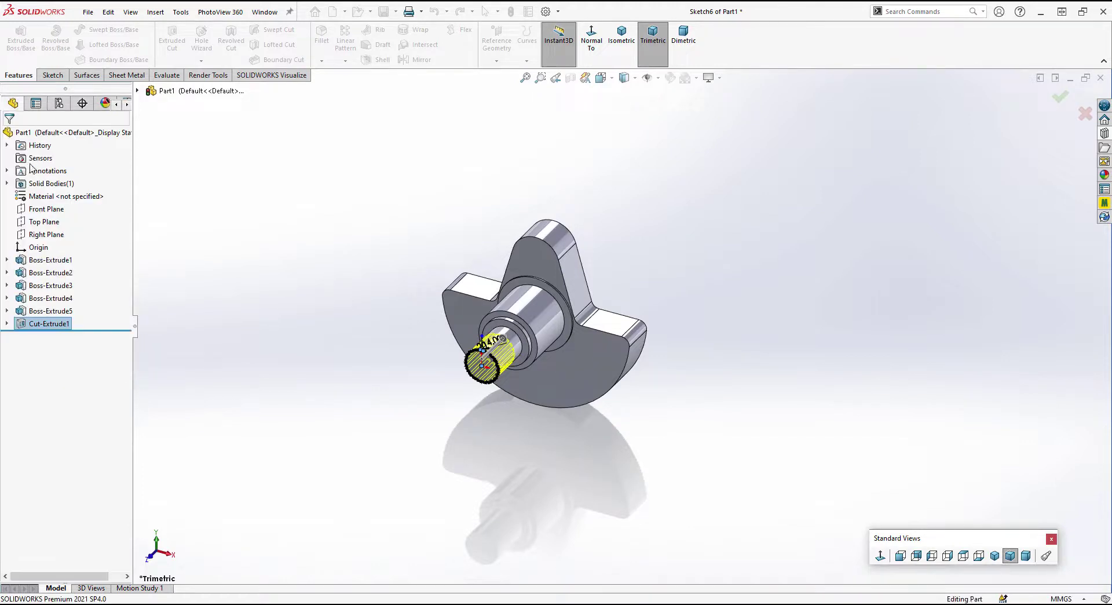
Sketch a circle above the origin on the lever's narrow-end face
middle_click_drag(716, 239, 603, 325)
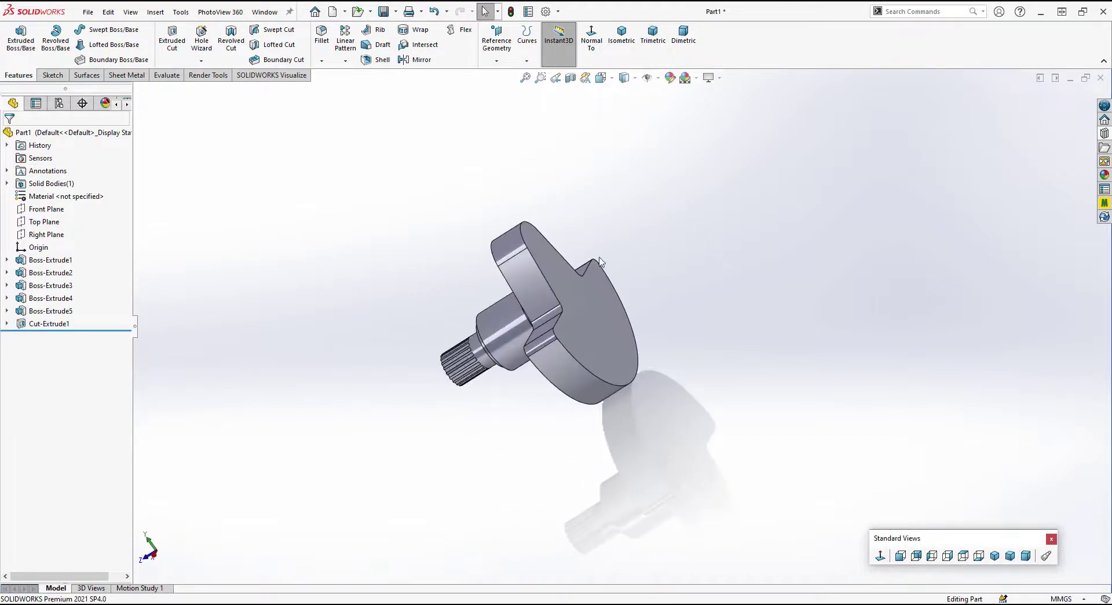
left_click(603, 325)
left_click(582, 229)
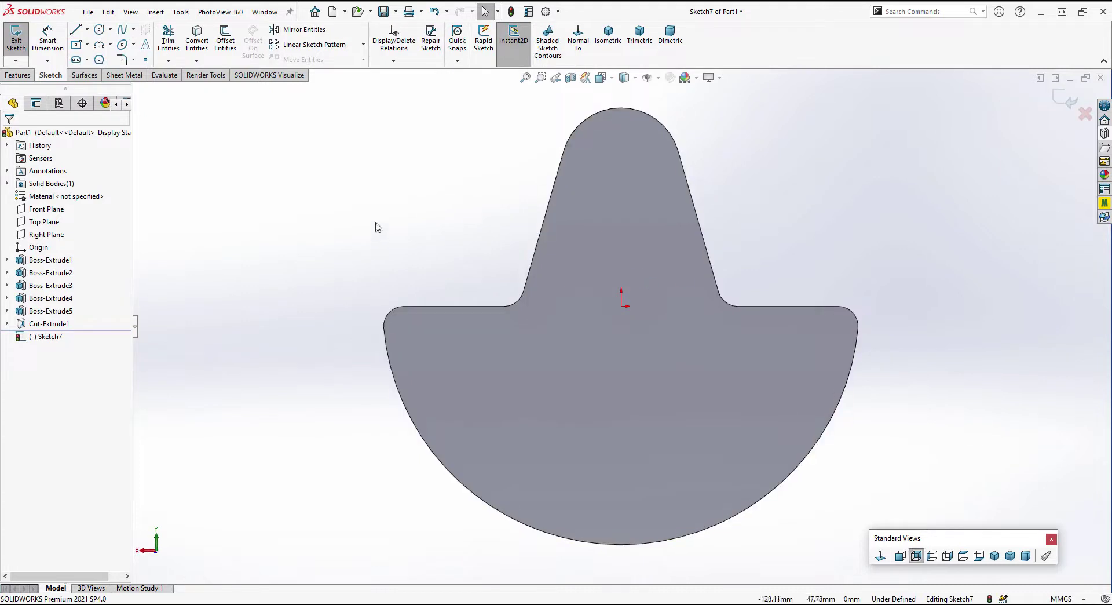
left_click(99, 29)
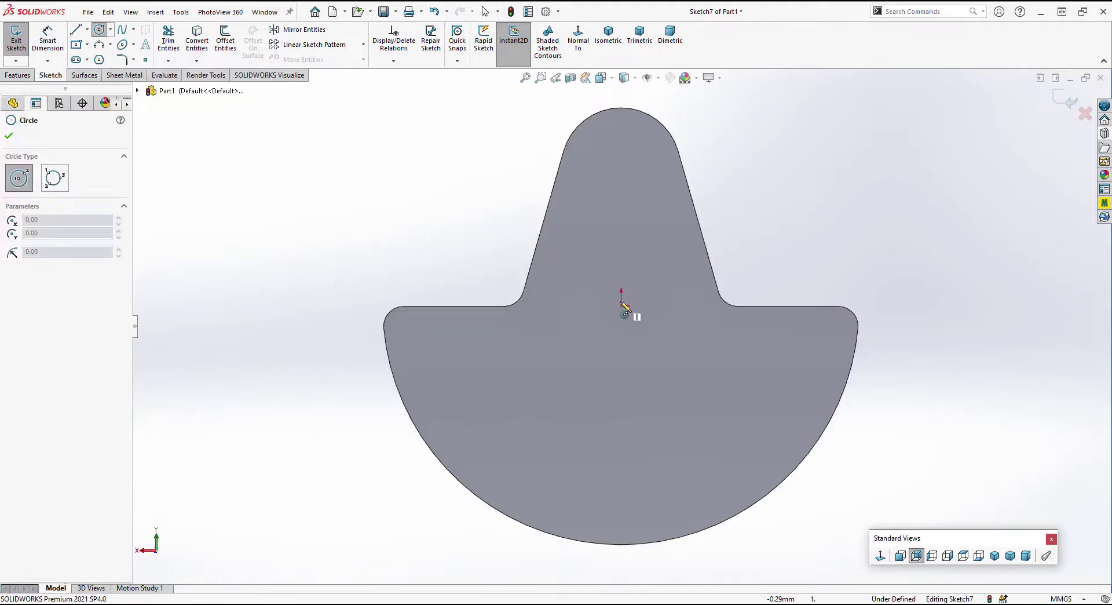
left_click(621, 214)
left_click(645, 243)
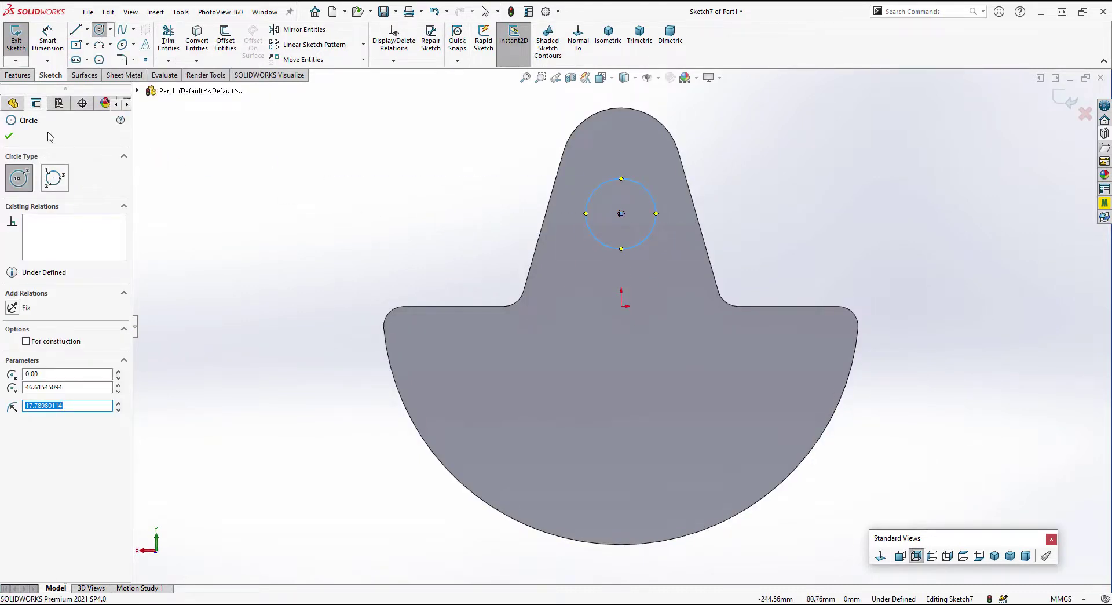
key("Escape")
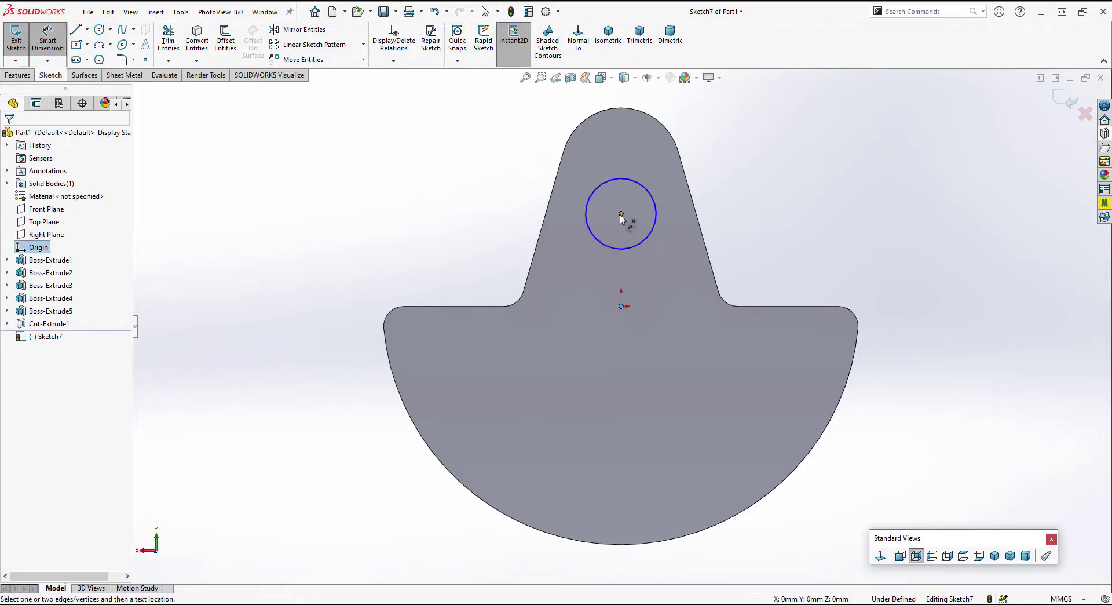
Place the circle centre 60 mm above the origin with a Vertical relation
left_click(621, 214)
left_click(754, 306)
left_click(771, 254)
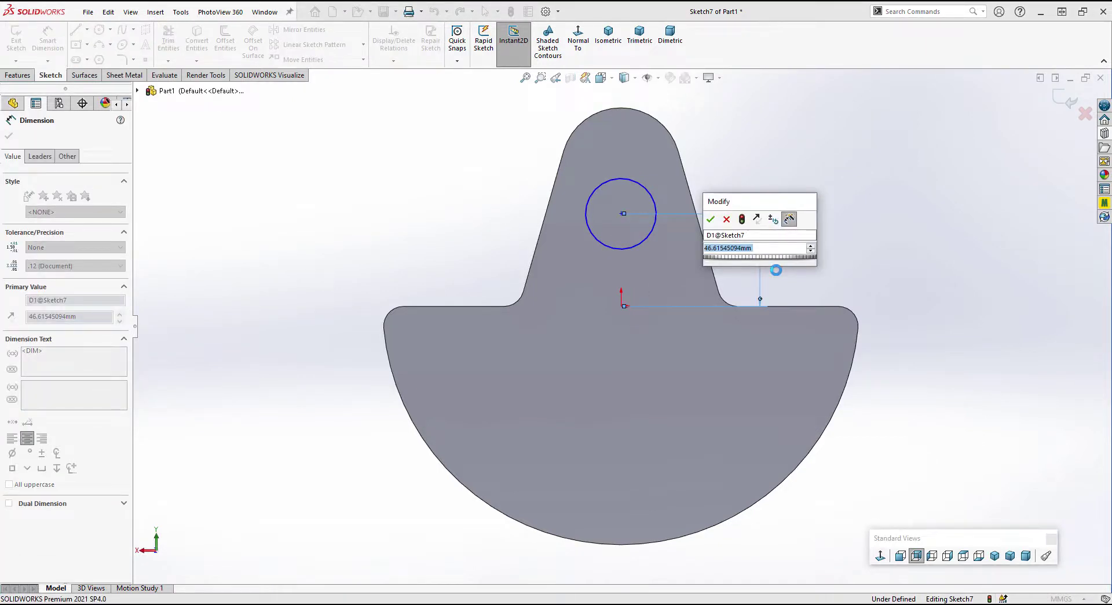
type("60")
key("Return")
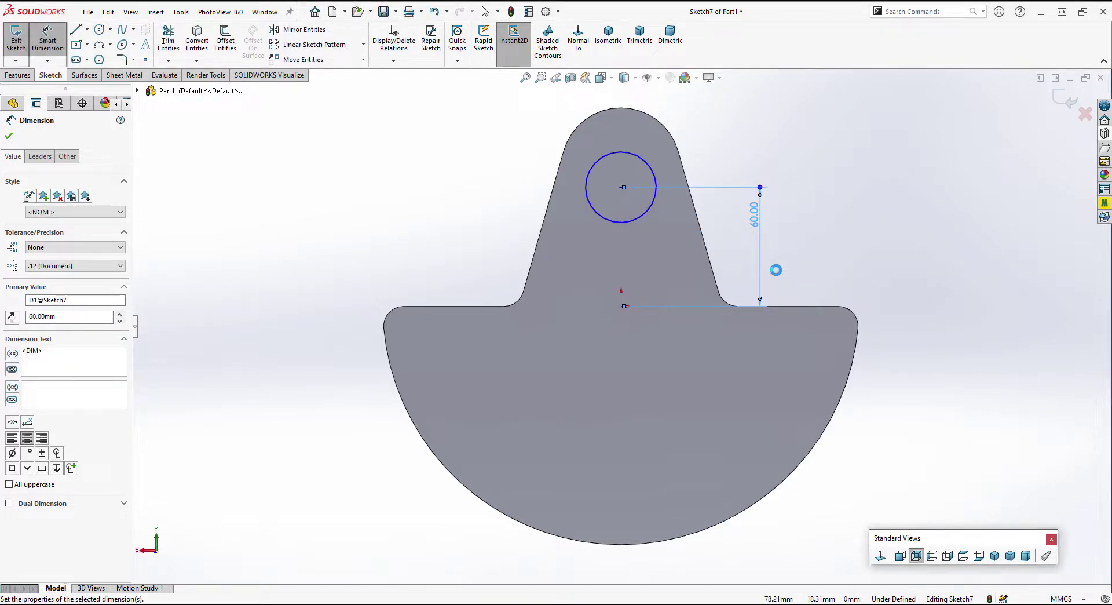
key("Escape")
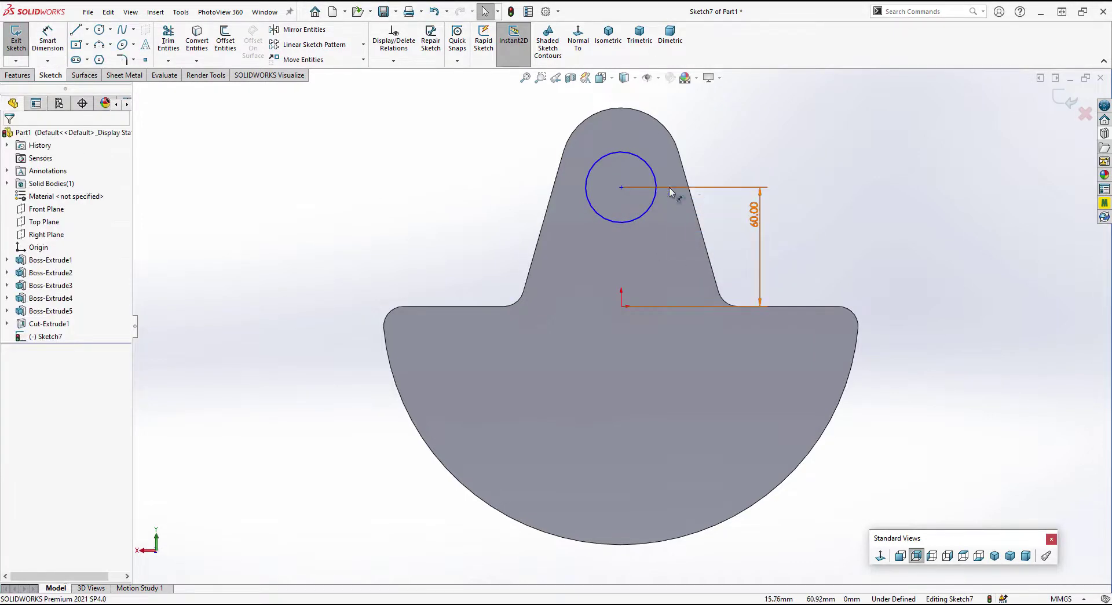
left_click(621, 187)
left_click(623, 307, "ctrl")
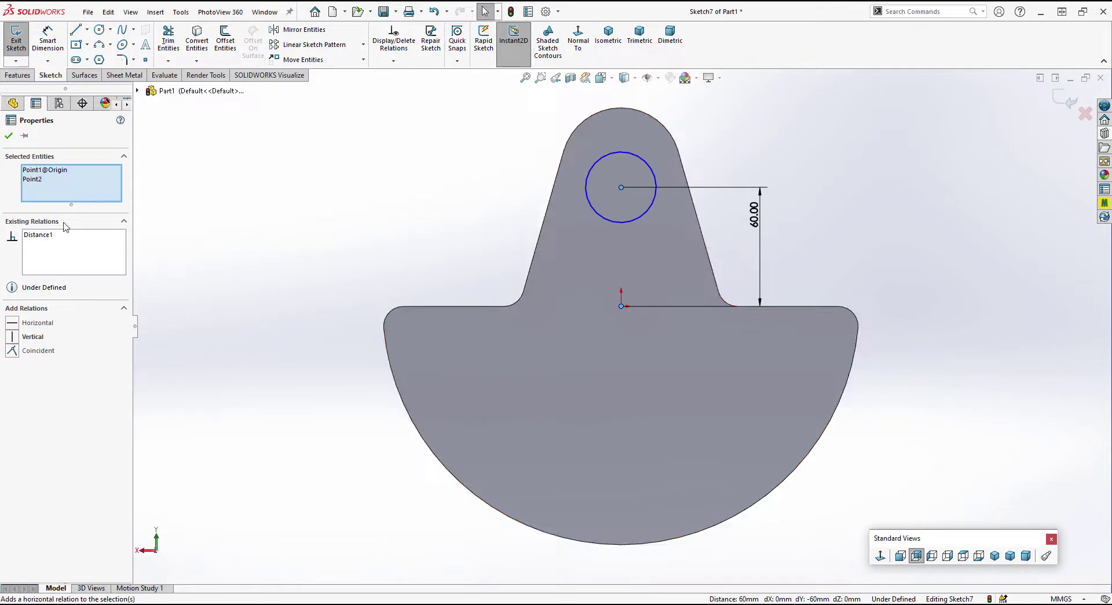
left_click(13, 336)
left_click(390, 184)
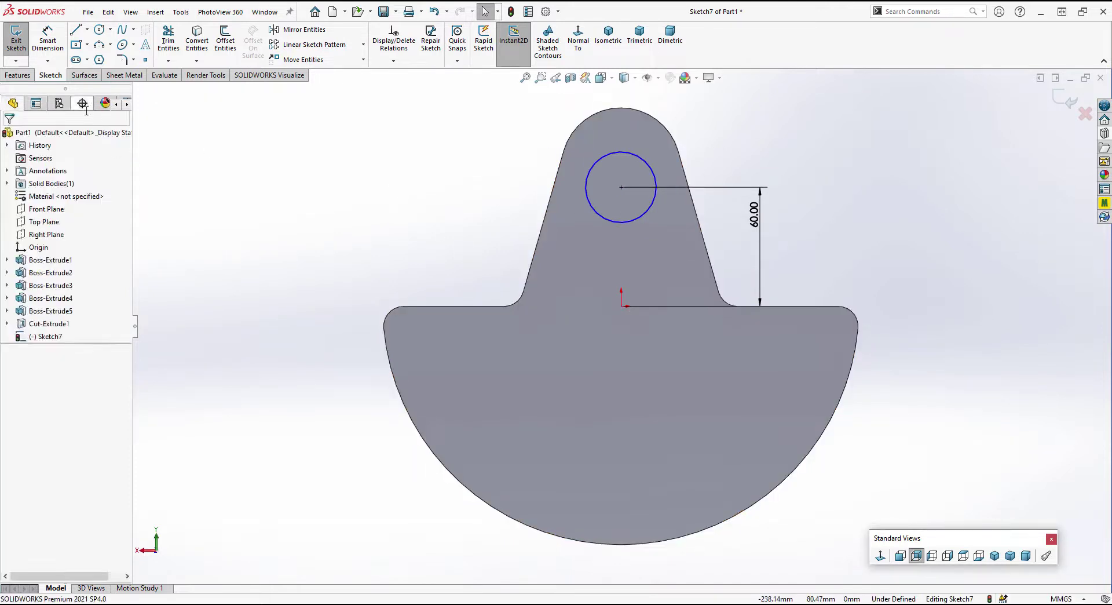
Dimension the circle's diameter to 60 mm
left_click(654, 172)
left_click(775, 152)
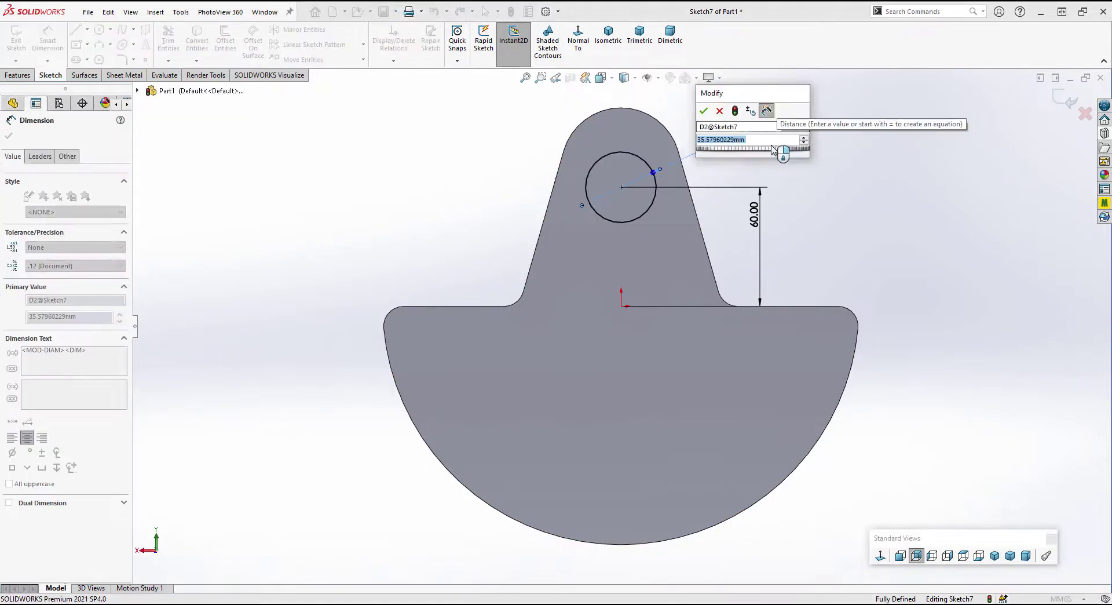
type("60")
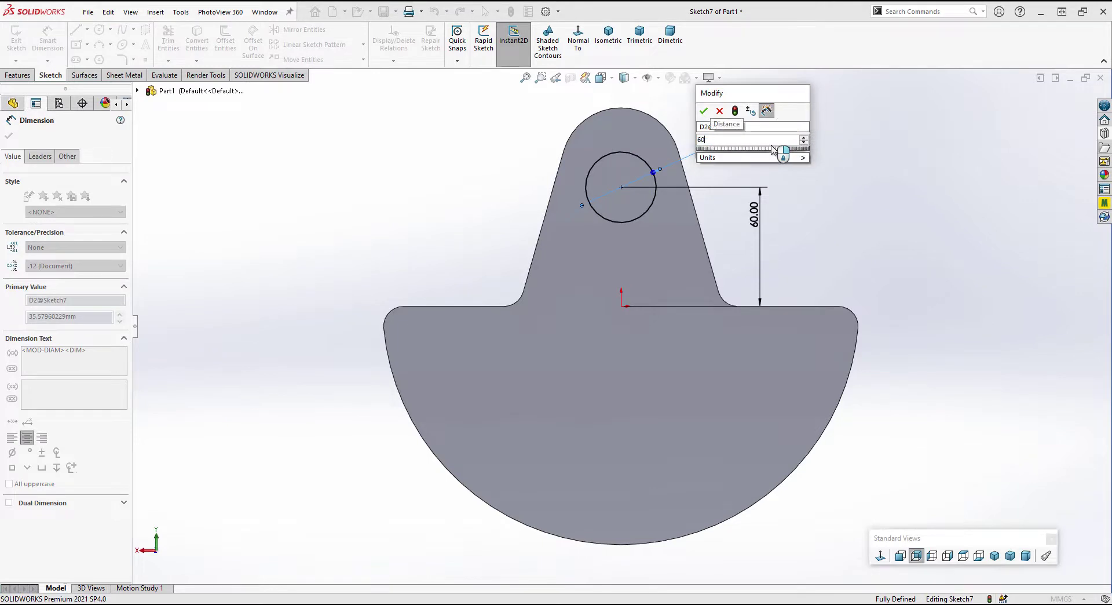
key("Return")
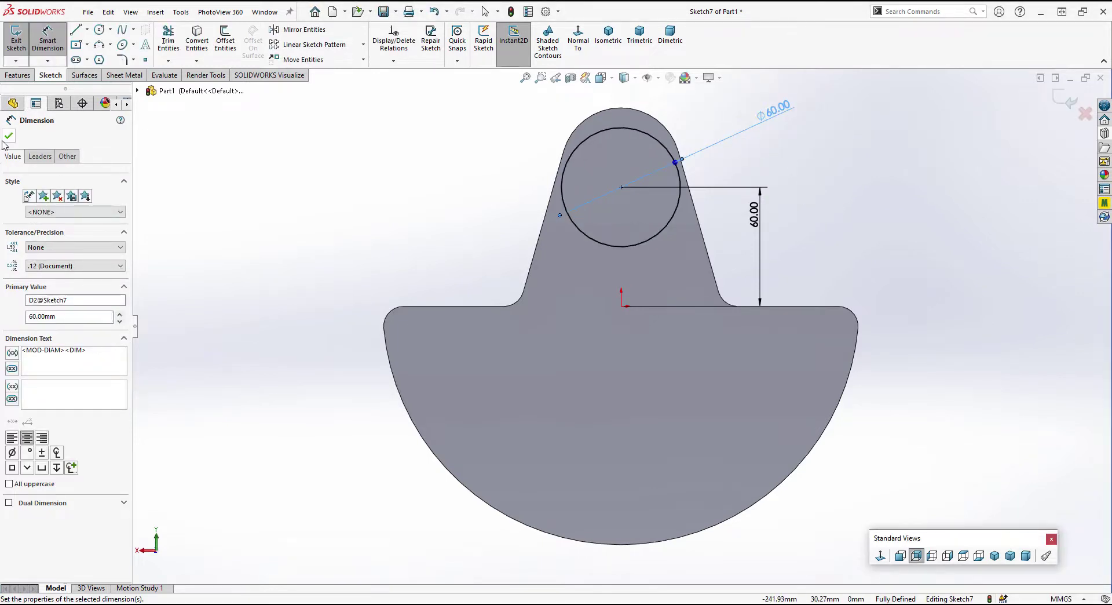
Extrude the 60 mm circle 50 mm as the pin boss
left_click(9, 136)
left_click(17, 75)
left_click(21, 40)
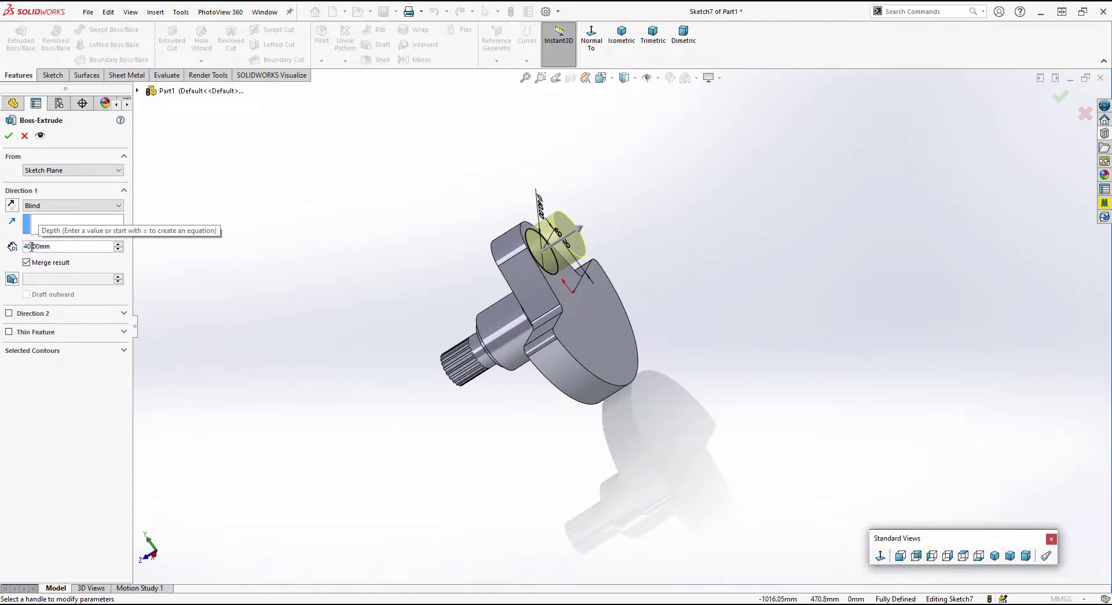
type("50")
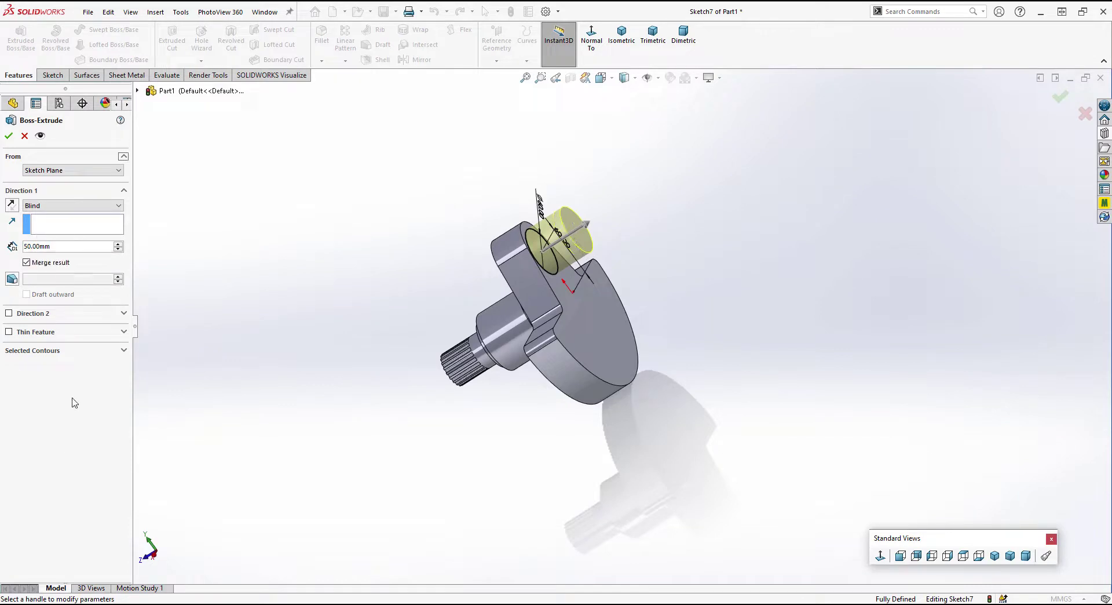
left_click(8, 136)
left_click(574, 228)
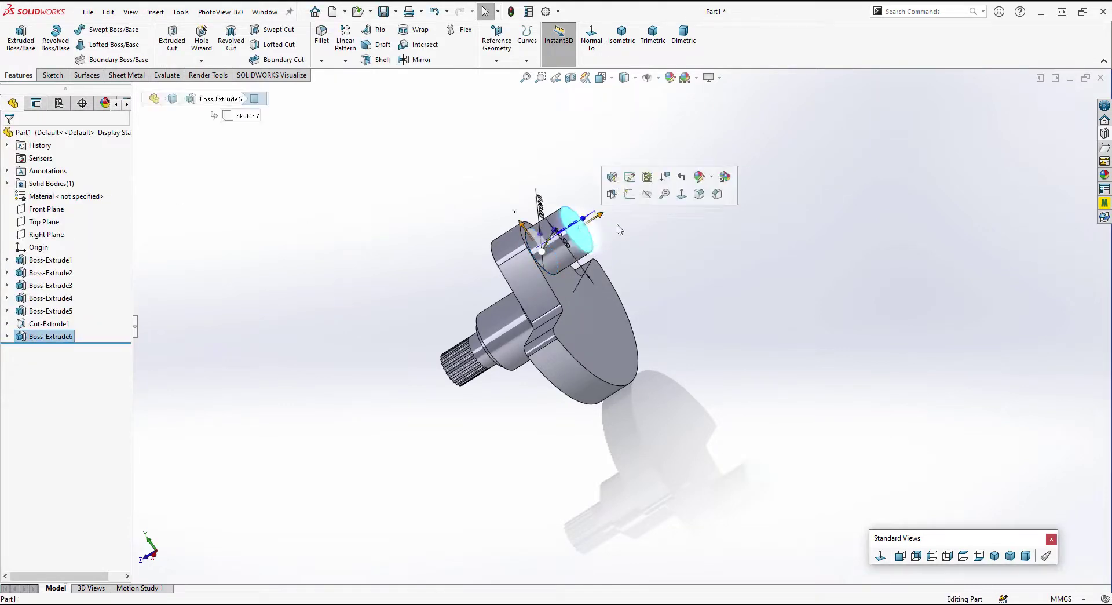
left_click(647, 176)
Sketch a 42 mm diameter circle centred on the pin boss end face
left_click(99, 29)
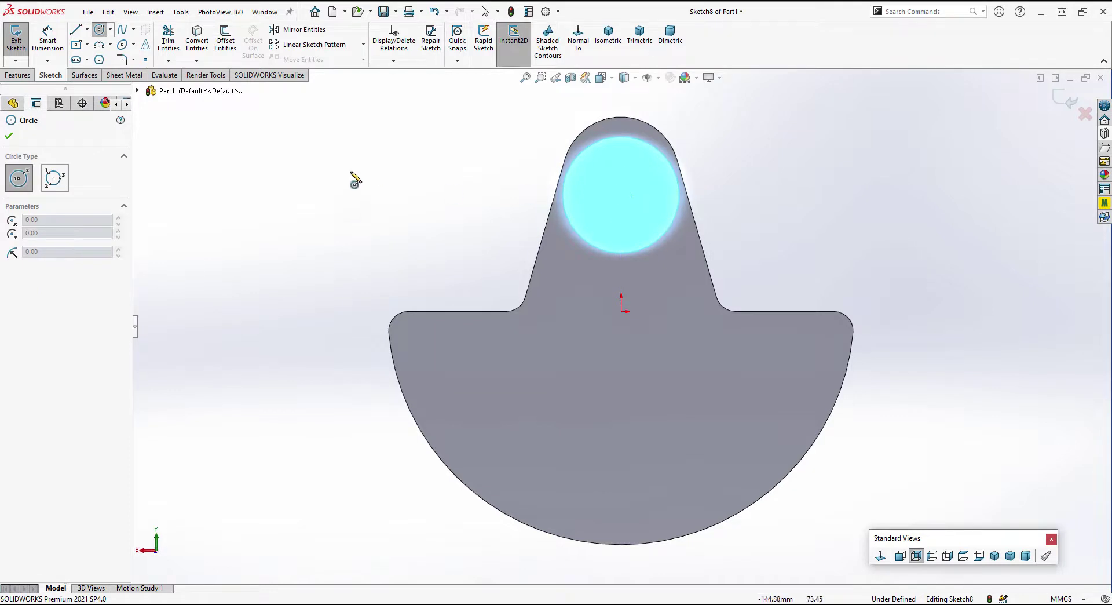
key("Escape")
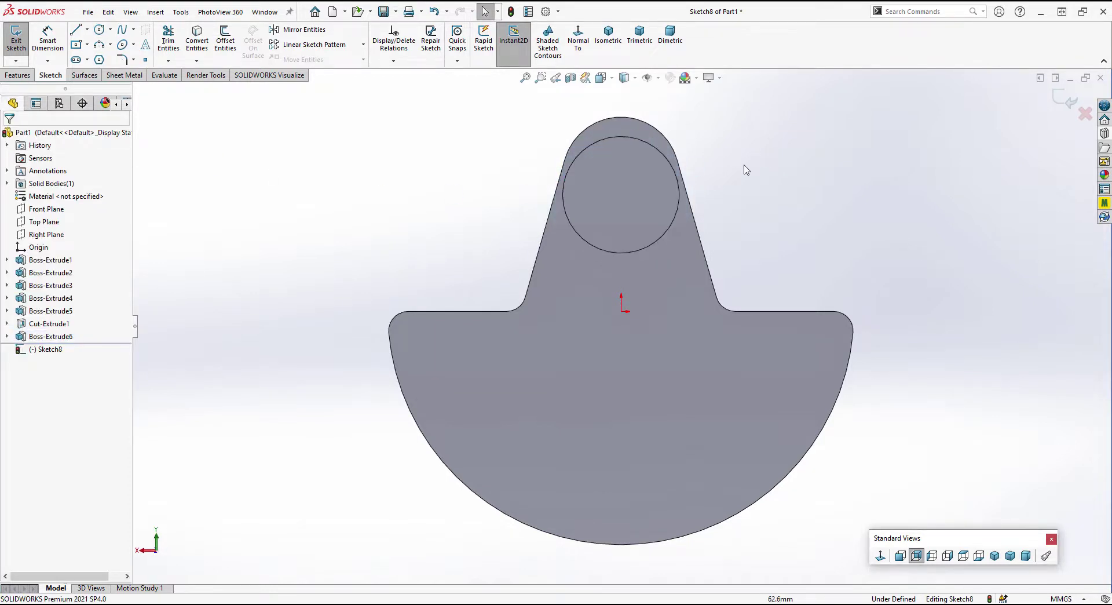
left_click(99, 31)
left_click(621, 195)
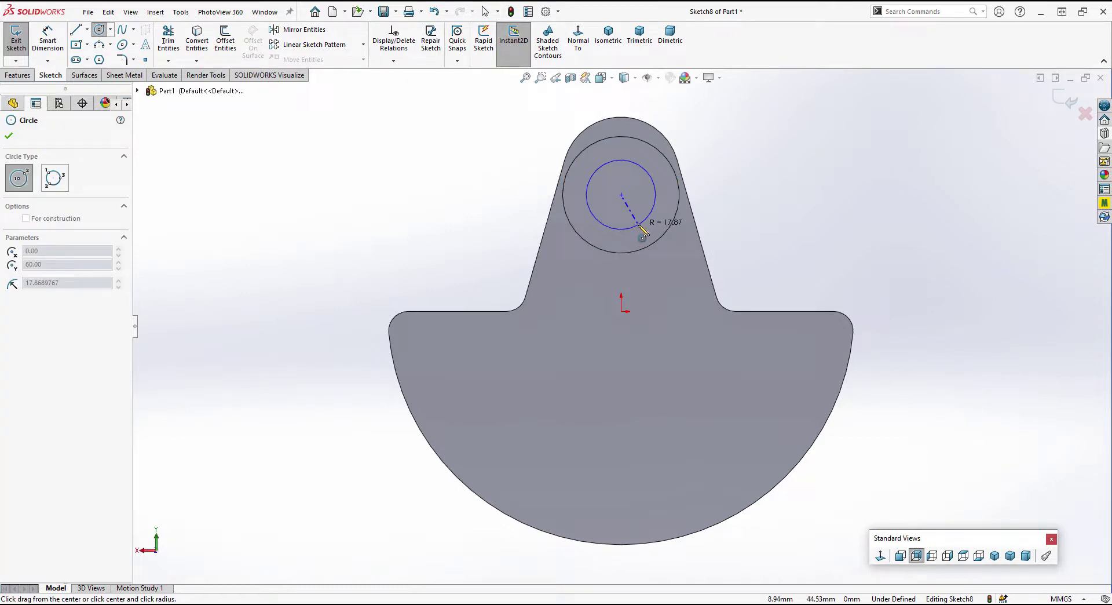
left_click(641, 228)
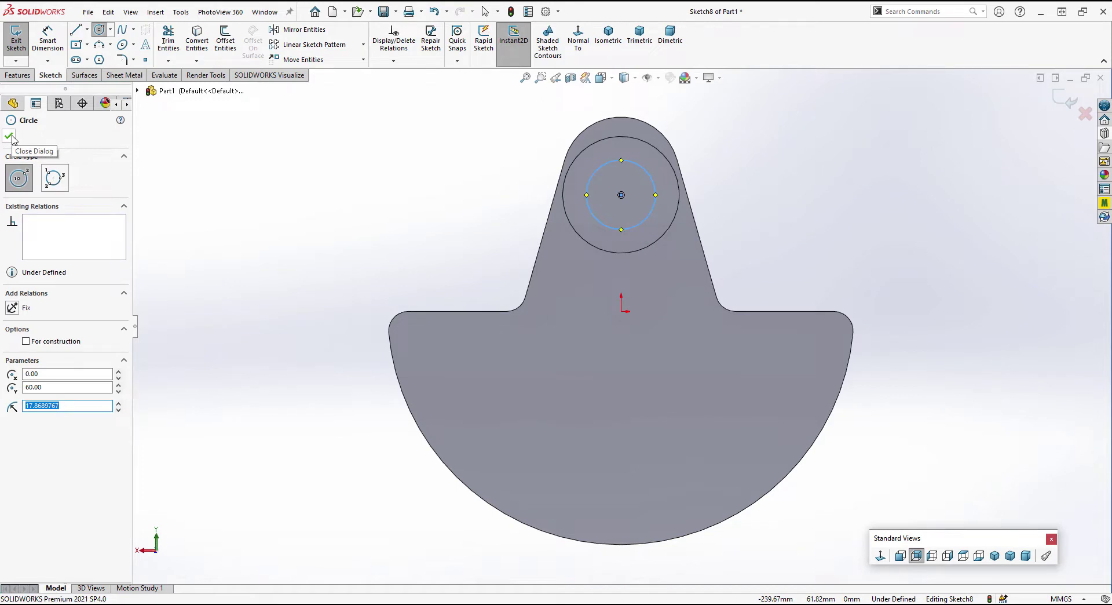
left_click(9, 137)
key("d")
left_click(656, 186)
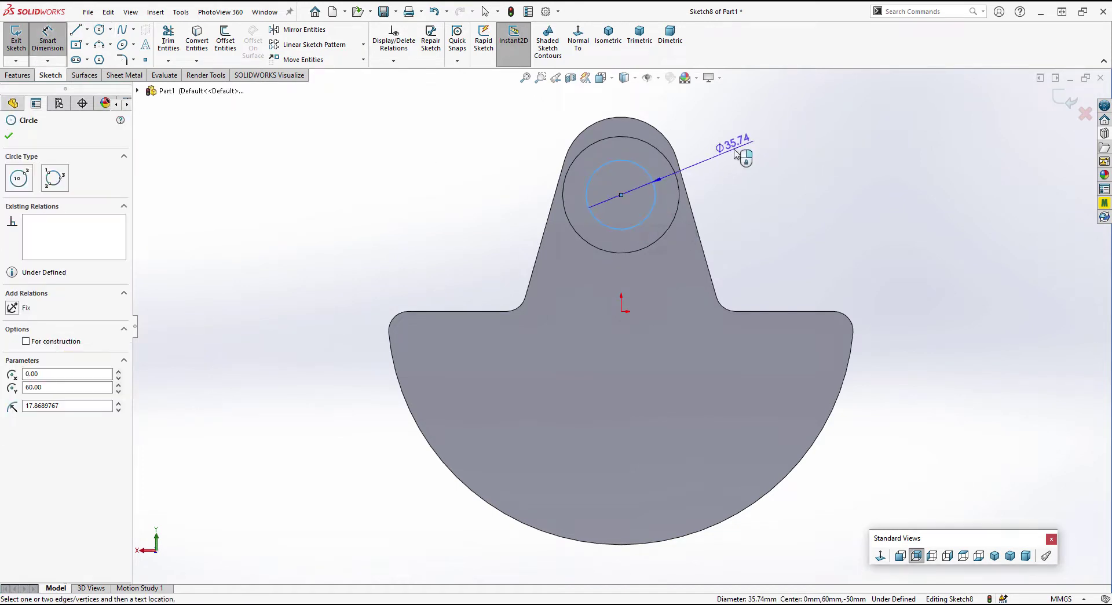
left_click(739, 156)
type("42")
key("Return")
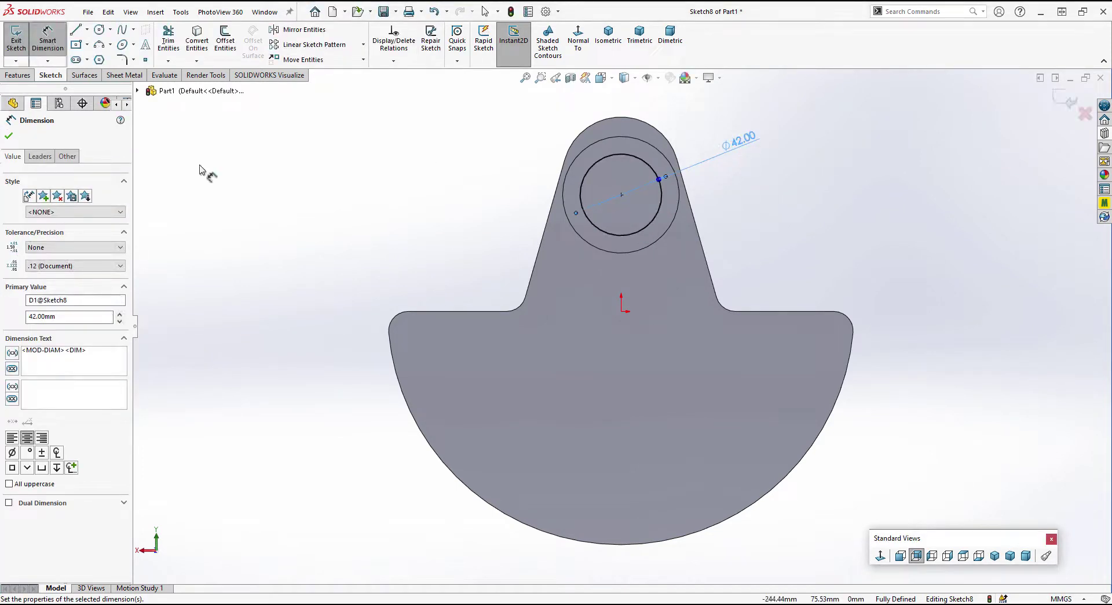
left_click(13, 138)
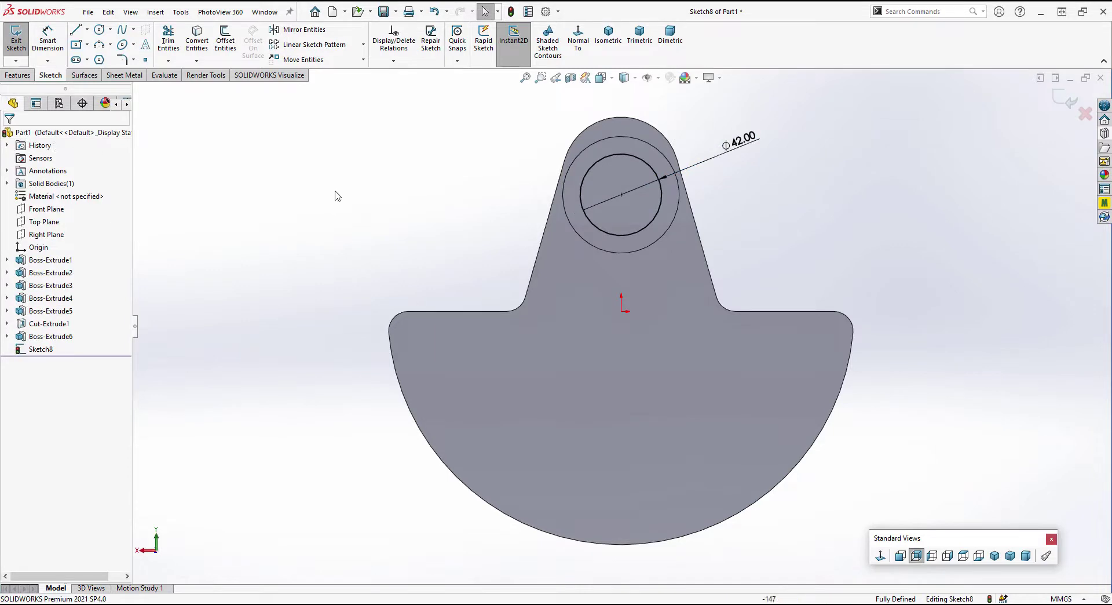
Extruded-cut the 42 mm circle blind, 25 mm deep into the boss
left_click(17, 74)
left_click(172, 41)
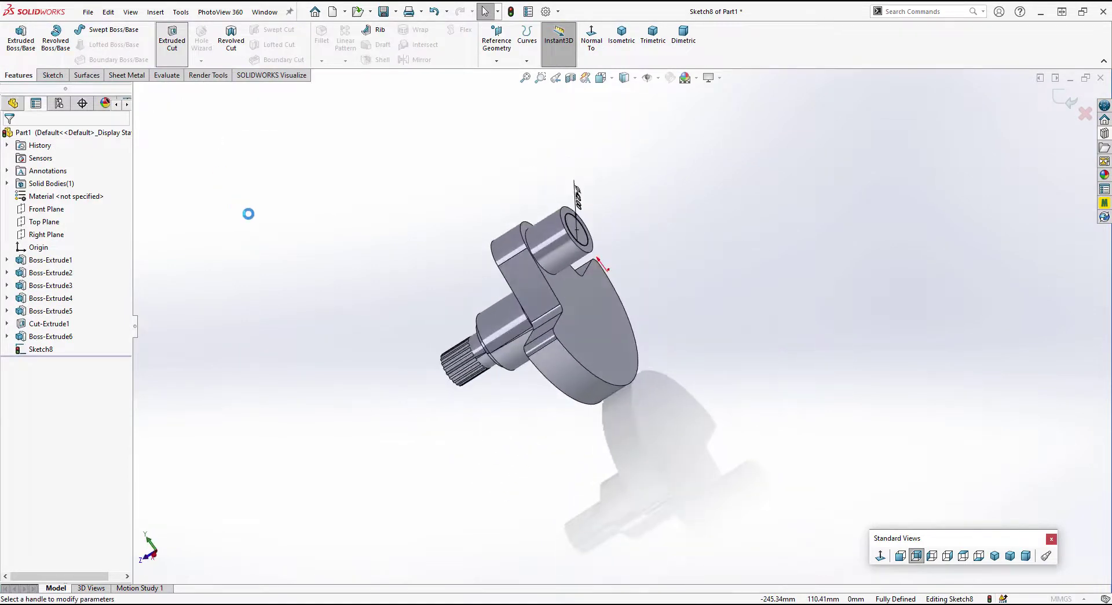
left_click(31, 246)
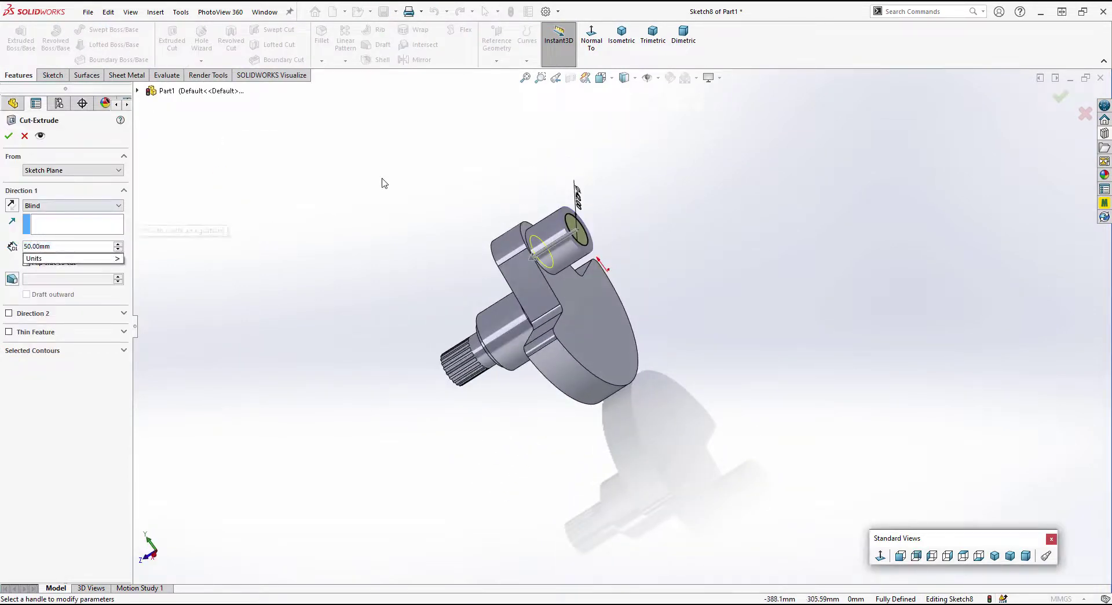
type("25")
key("Return")
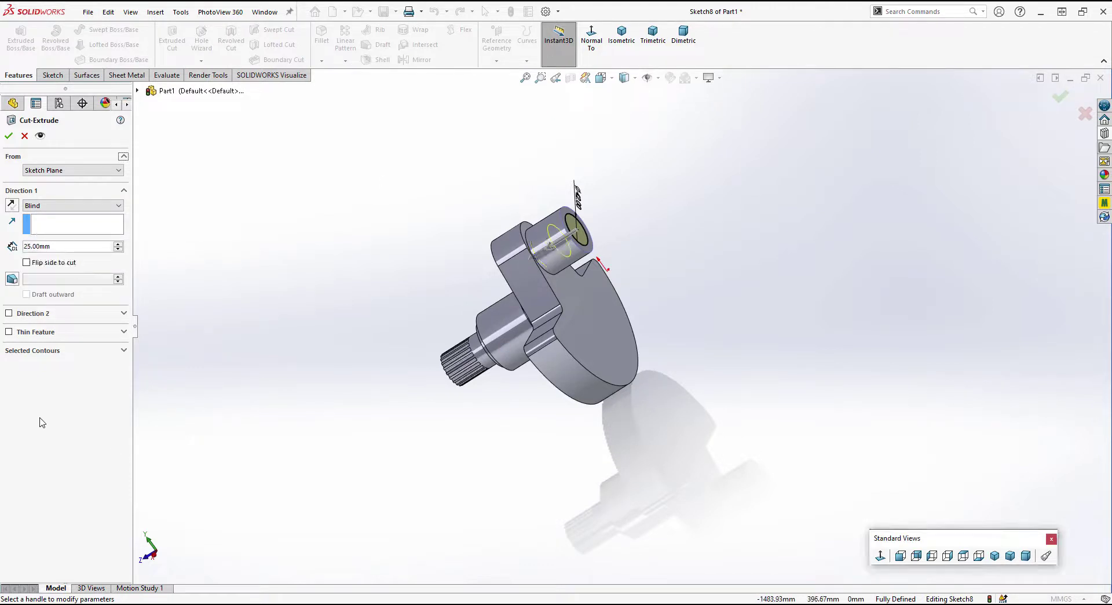
left_click(9, 136)
middle_click_drag(626, 200, 534, 268)
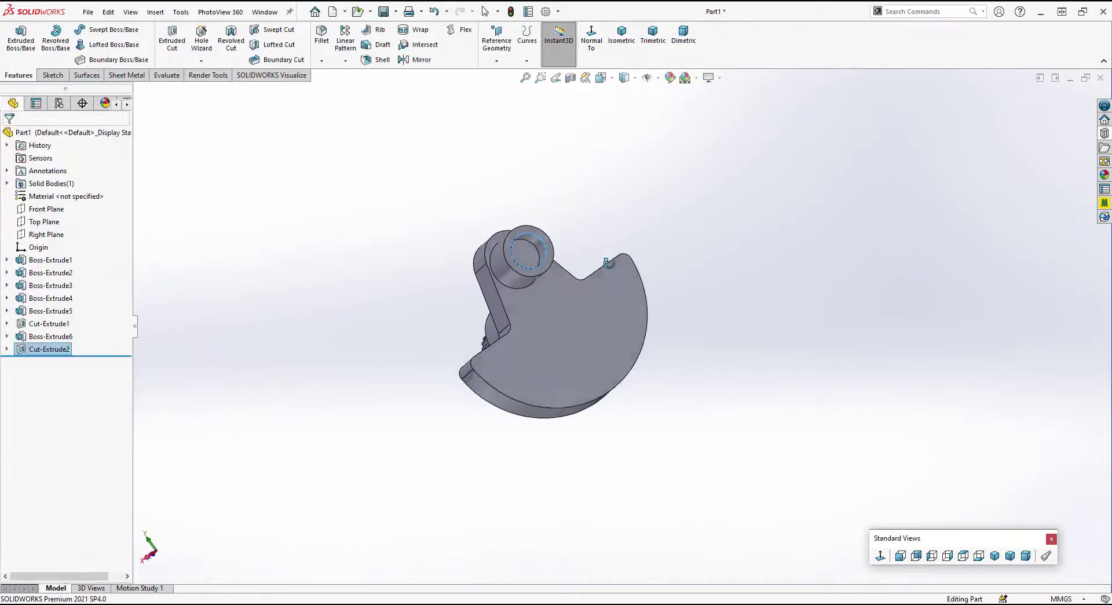
Sketch a circle centred on the pin boss end face and dimension it 20 mm in diameter
left_click(535, 268)
left_click(569, 206)
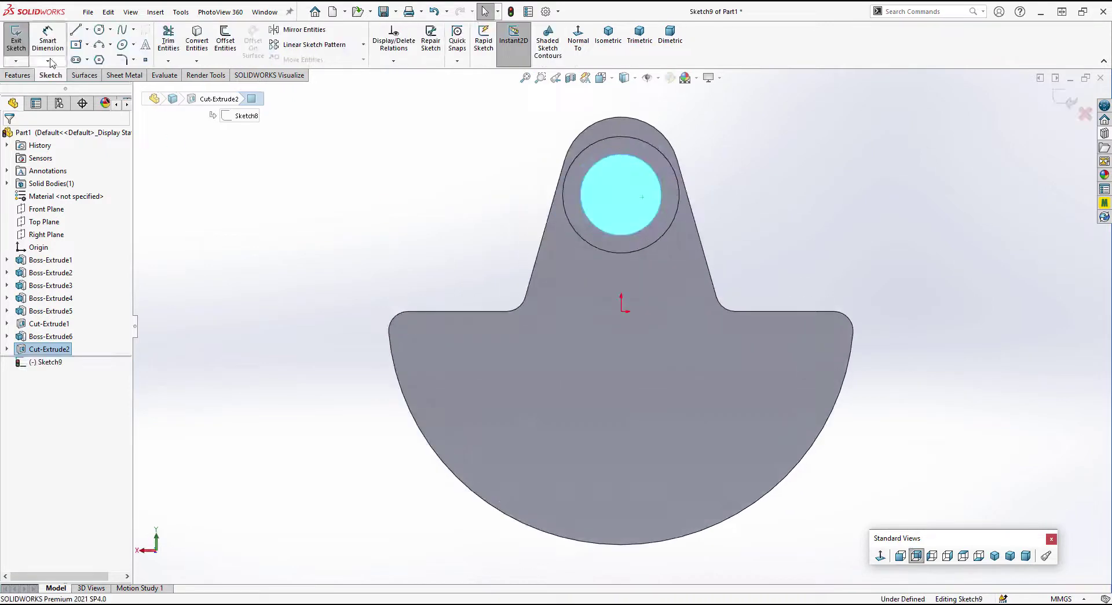
left_click(100, 29)
left_click(621, 195)
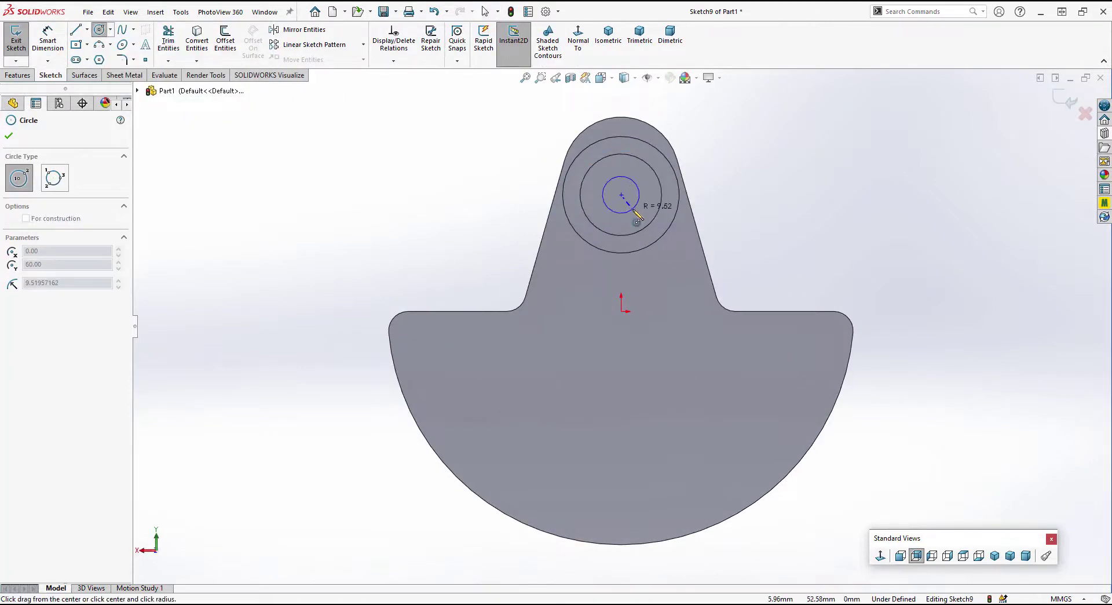
left_click(635, 207)
left_click(9, 136)
left_click(47, 38)
left_click(639, 191)
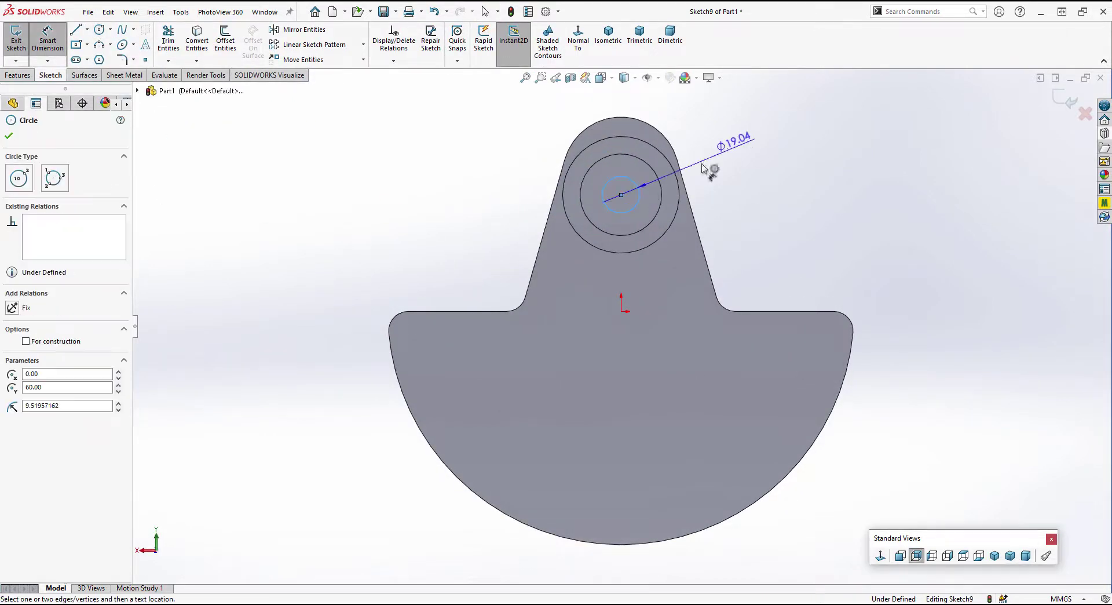
left_click(736, 152)
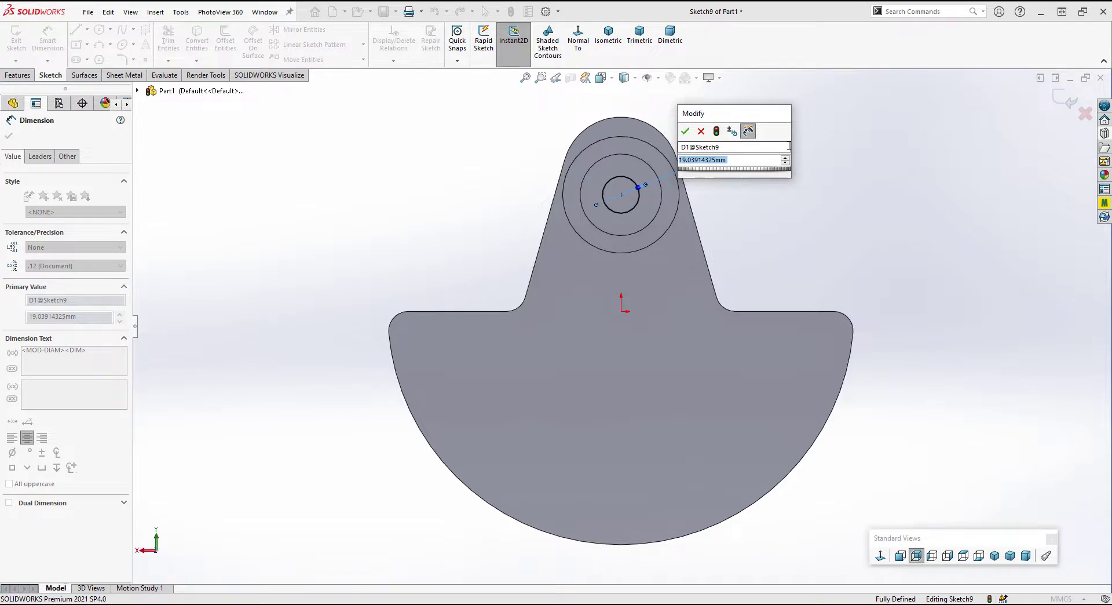
type("20")
key("Return")
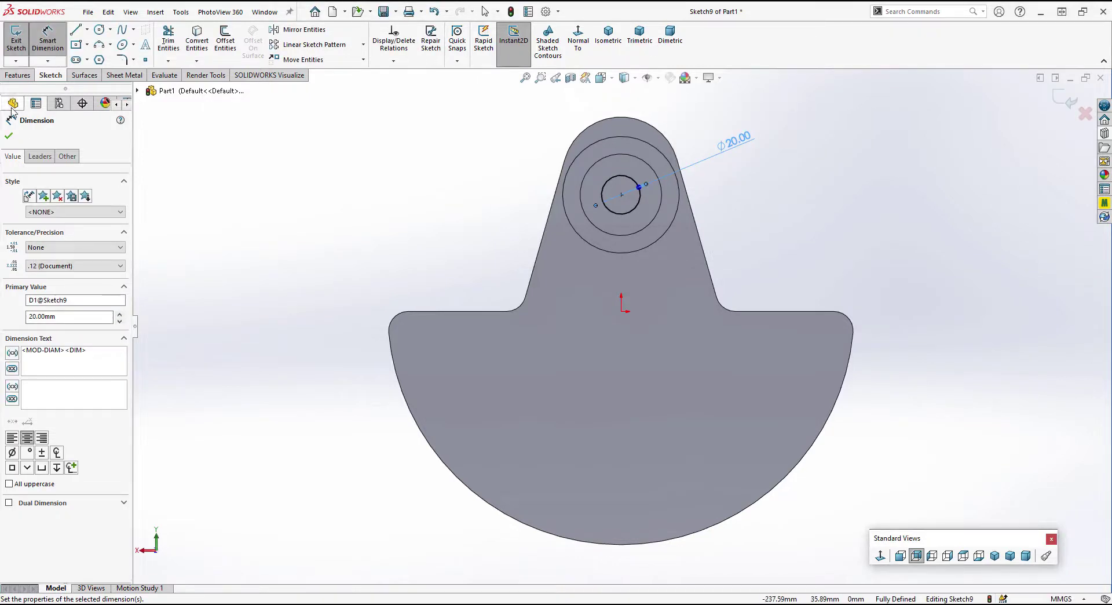
Extruded-cut the 20 mm circle Through All to bore the hole
left_click(17, 75)
left_click(172, 40)
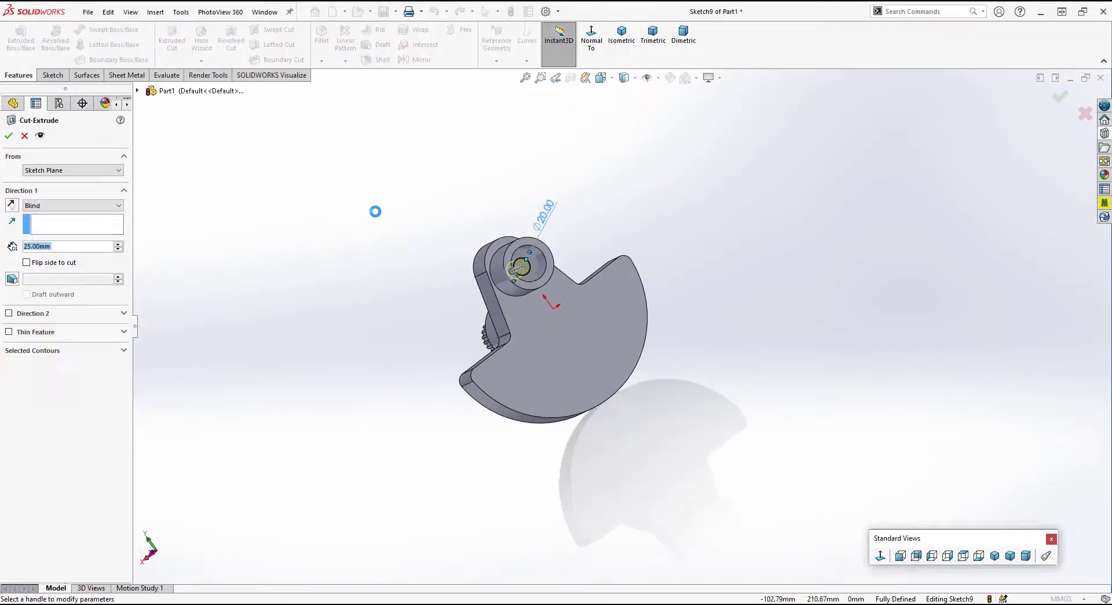
left_click(83, 206)
left_click(69, 222)
left_click(69, 207)
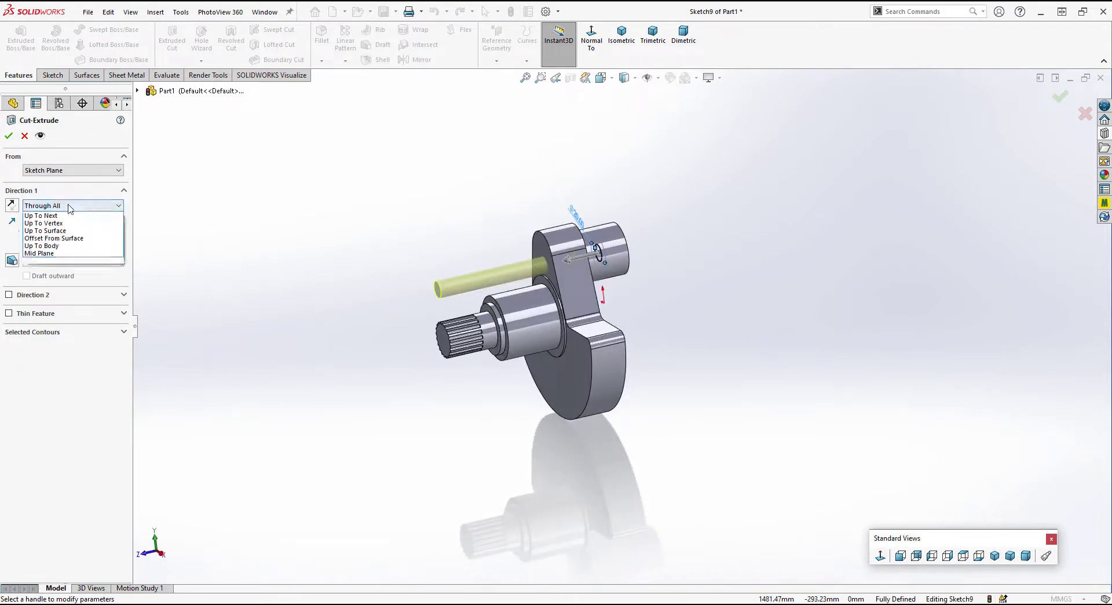
left_click(69, 207)
key("Return")
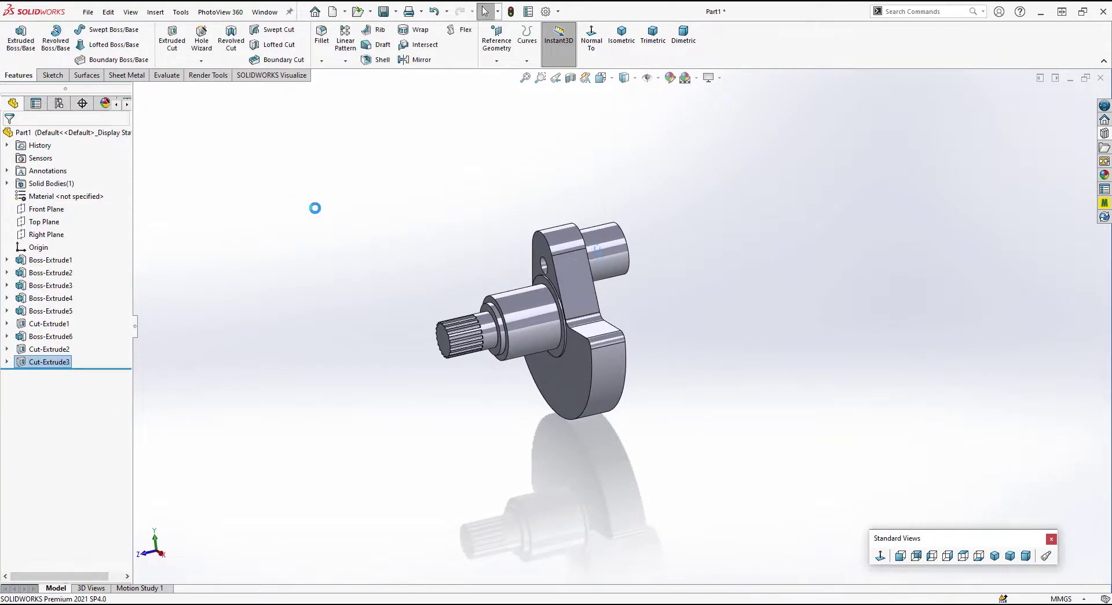
Fillet the circular edge at the shaft base with a 5 mm radius
mouse_move(724, 301)
middle_mouse_down()
mouse_move(626, 263)
mouse_move(705, 335)
mouse_move(759, 351)
middle_mouse_up()
scroll(590, 349, "down", 4)
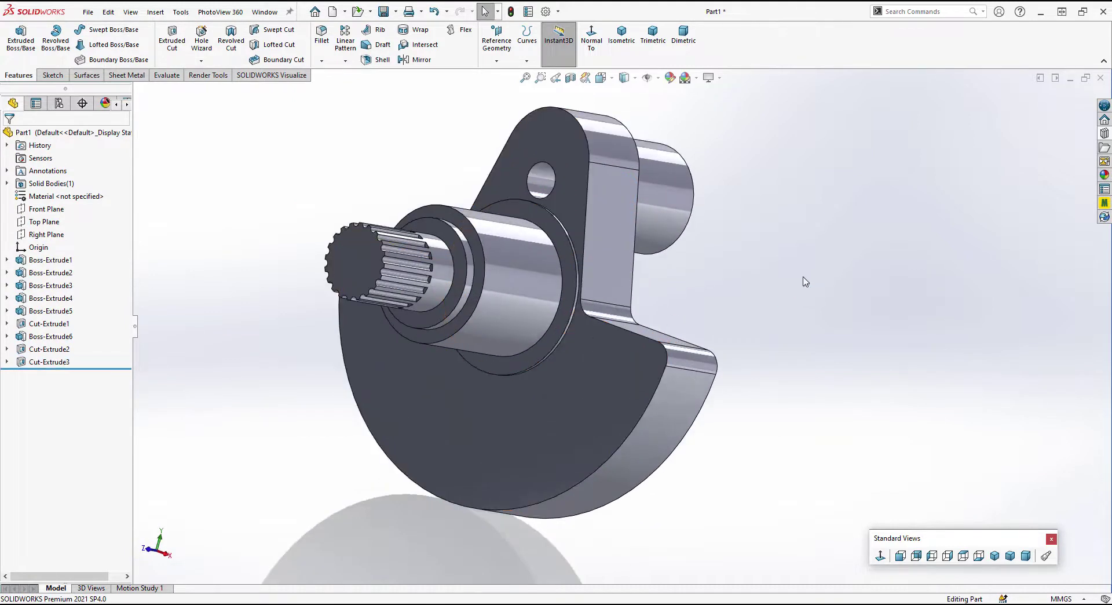
left_click(321, 35)
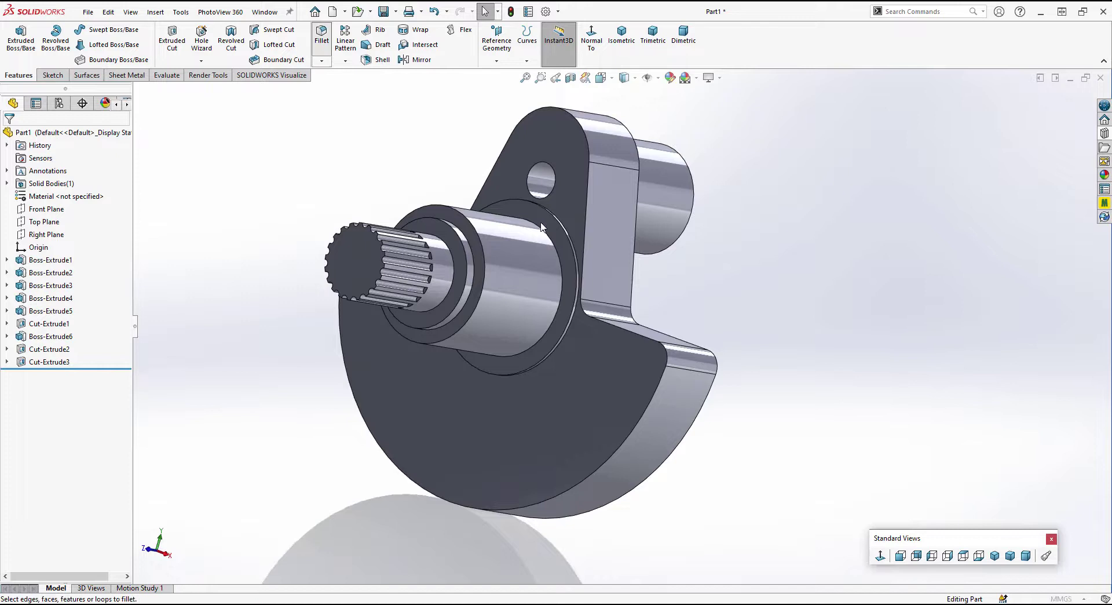
left_click(559, 260)
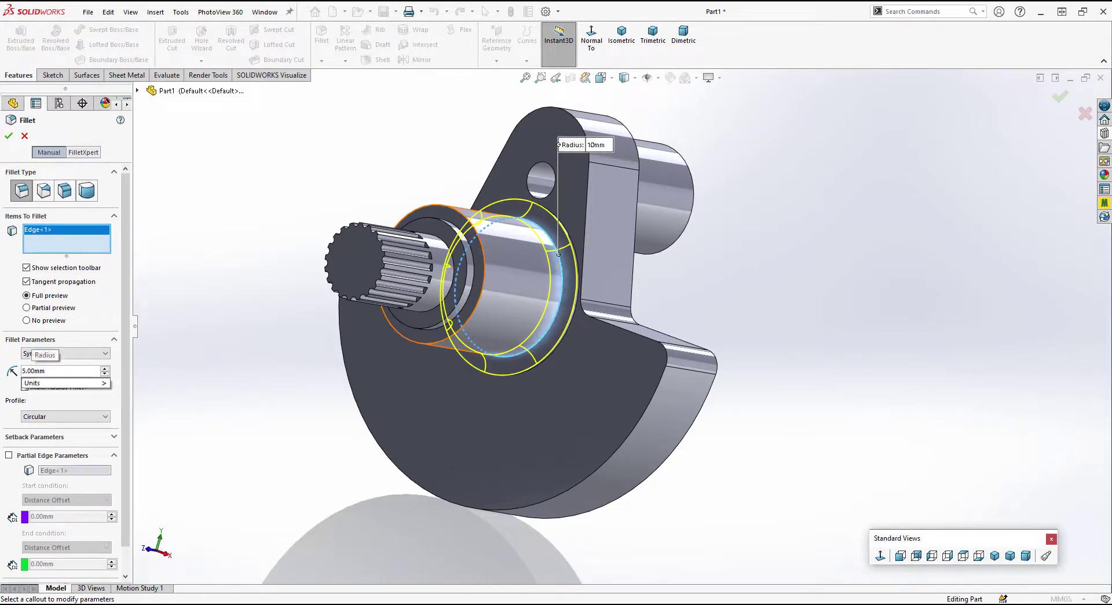
type("5")
key("Return")
left_click(9, 135)
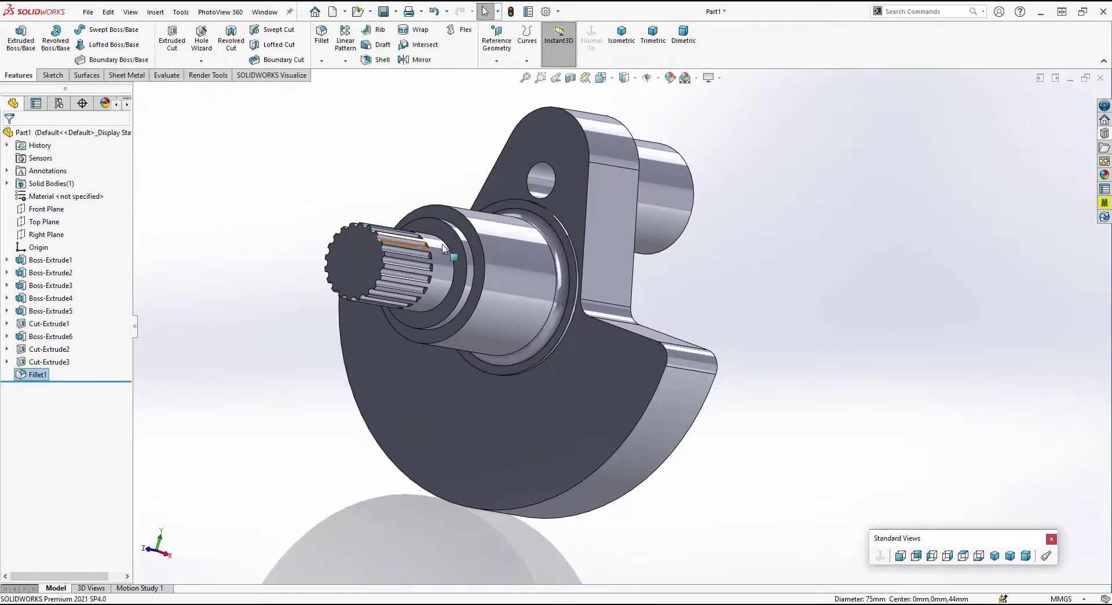
Fillet the plate's outer profile edge with radius 1
left_click(660, 384)
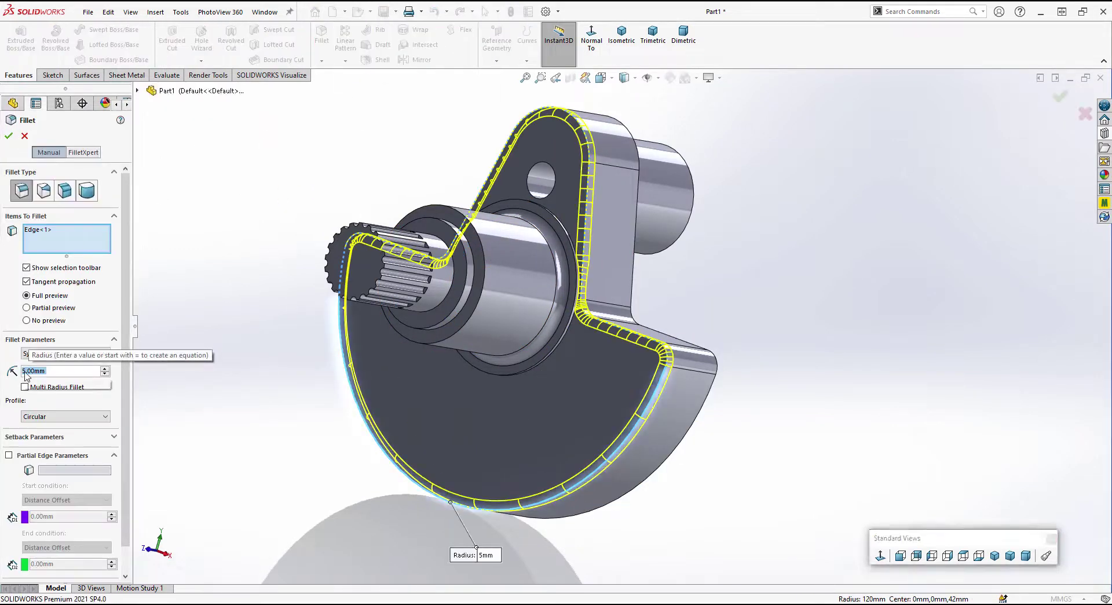
left_click(41, 371)
type("1")
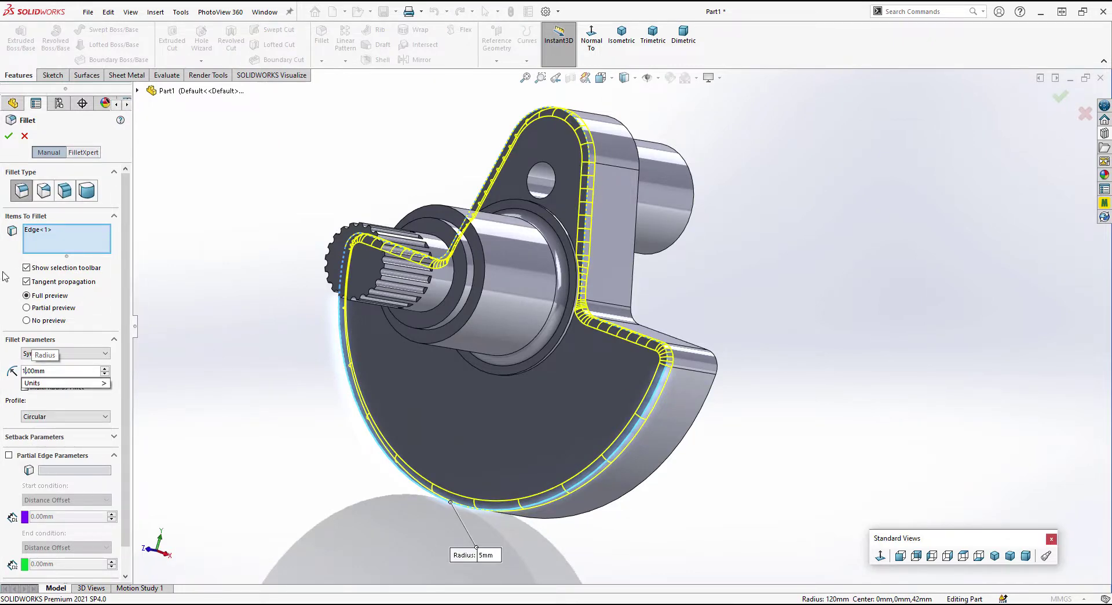
left_click(8, 136)
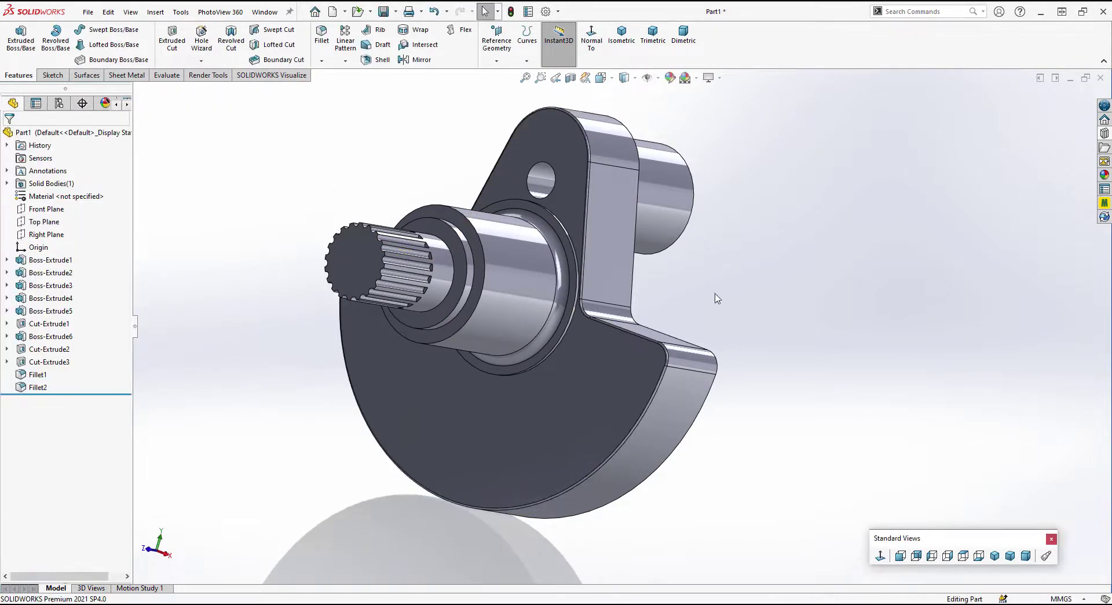
Switch to the Trimetric view to see the finished crank lever
left_click(1009, 557)
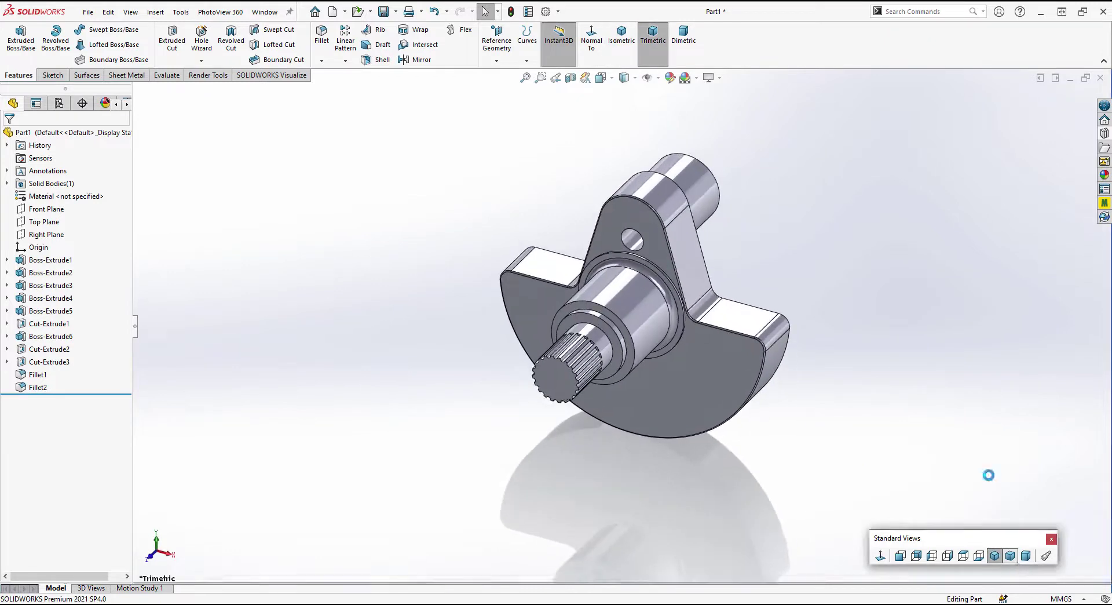